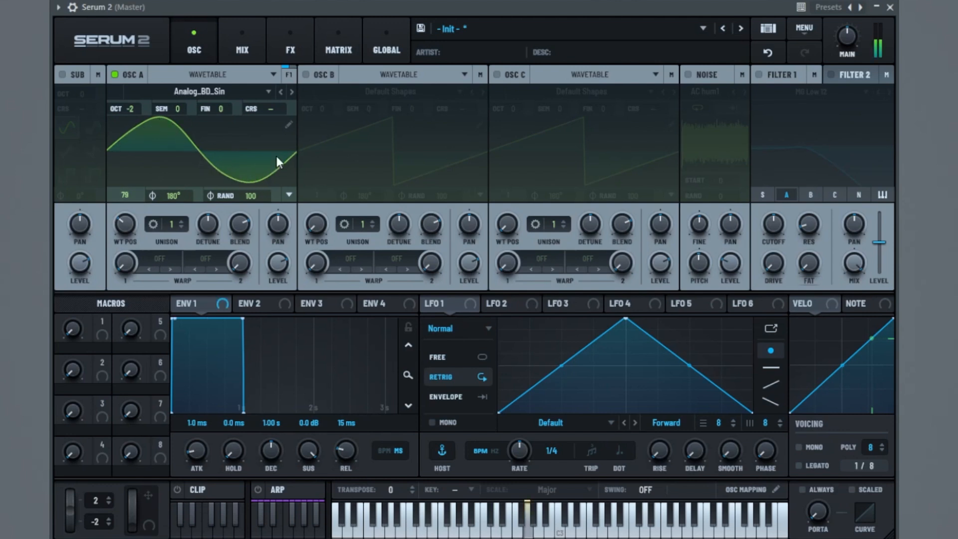
Set OSC A's random phase to 0 and audition the note.
{"action": "left_click_drag", "start_coordinate": [244, 198], "coordinate": [248, 230]}
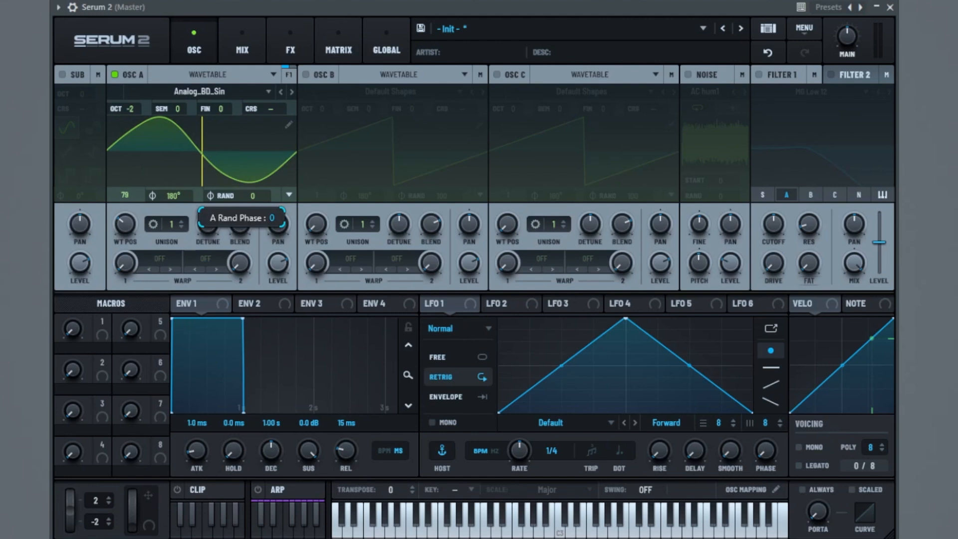
{"action": "key", "text": "space"}
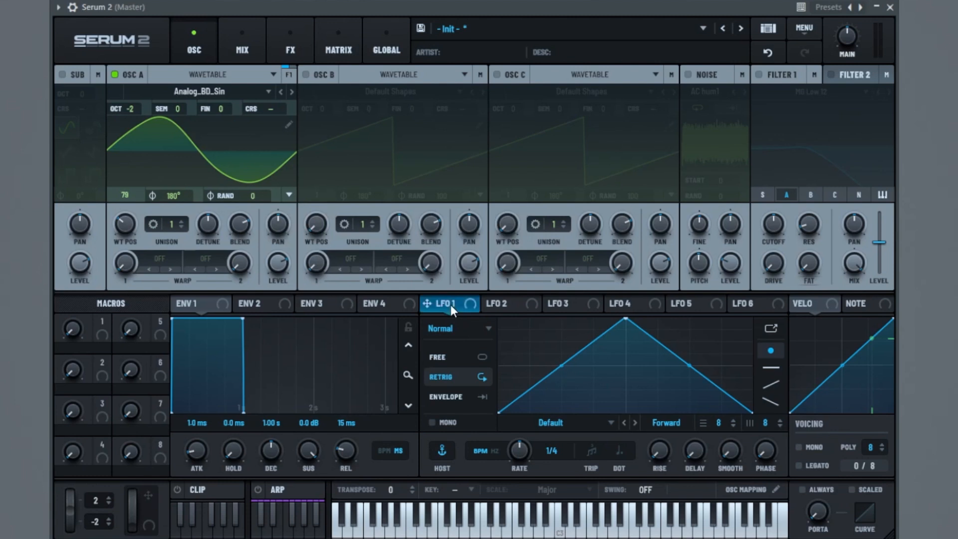
Shape LFO 1 into a steep falling decay in Envelope mode and assign it to OSC A's coarse pitch.
{"action": "left_click_drag", "start_coordinate": [625, 320], "coordinate": [462, 241]}
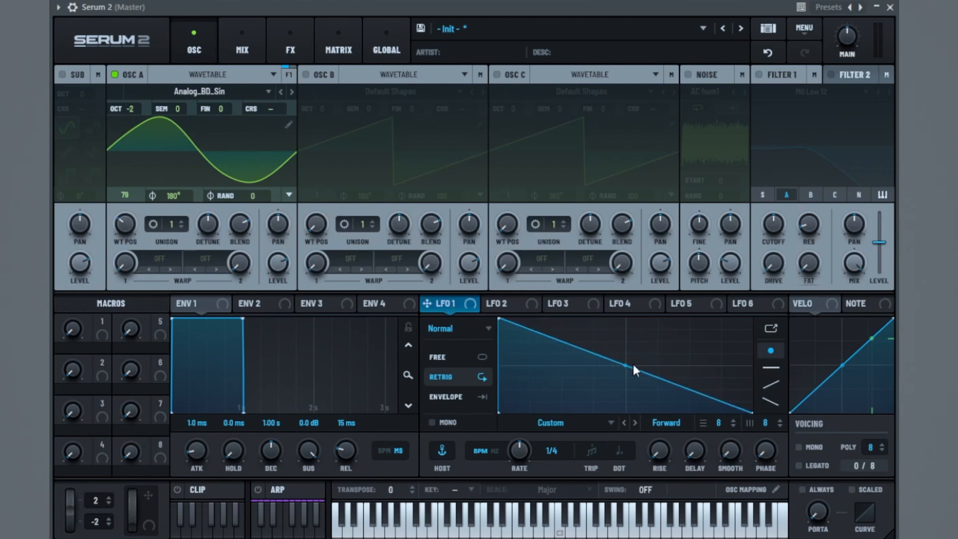
{"action": "left_click_drag", "start_coordinate": [626, 366], "coordinate": [558, 412]}
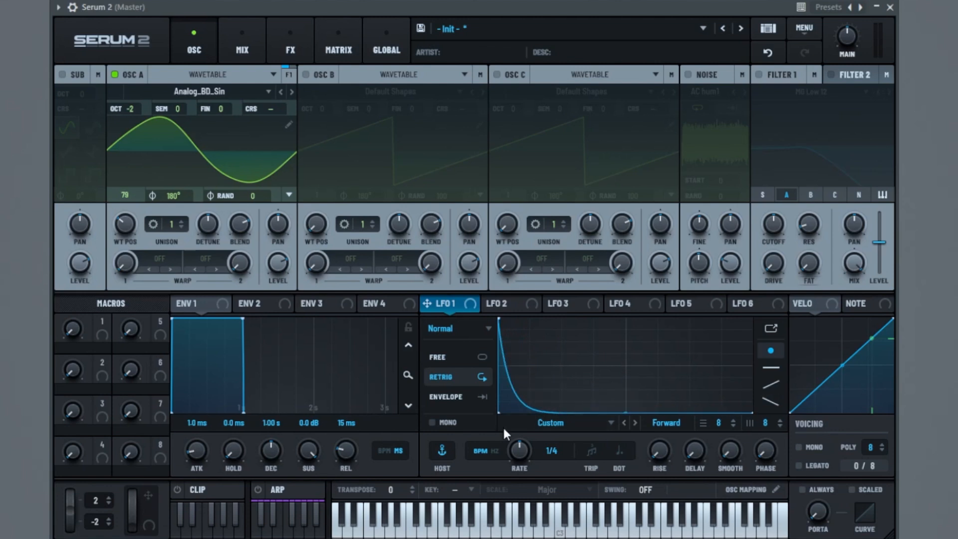
{"action": "left_click", "coordinate": [458, 395]}
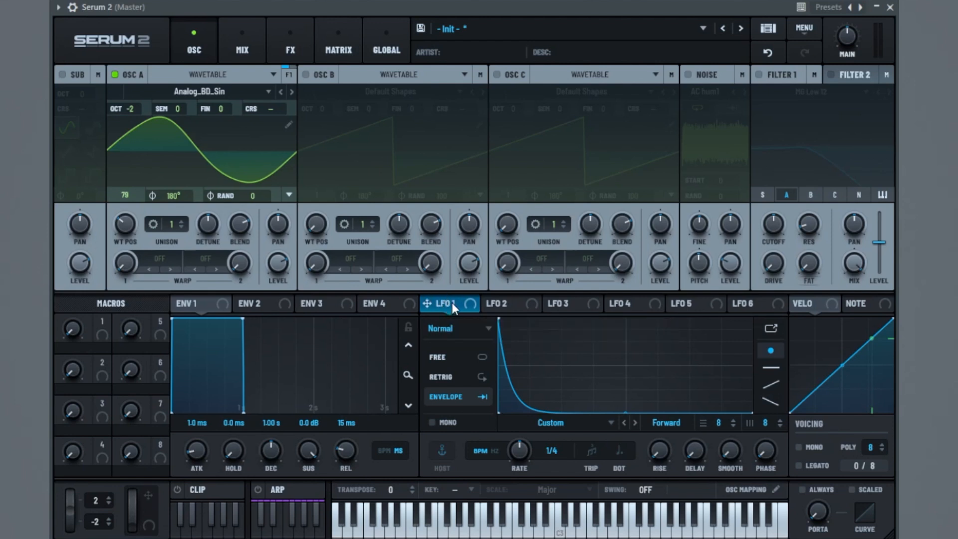
{"action": "left_click_drag", "start_coordinate": [453, 303], "coordinate": [272, 107]}
{"action": "left_click_drag", "start_coordinate": [287, 112], "coordinate": [301, 109]}
Enable Filter 1 with the MG Low 18 type and lower its cutoff slightly.
{"action": "left_click", "coordinate": [760, 75]}
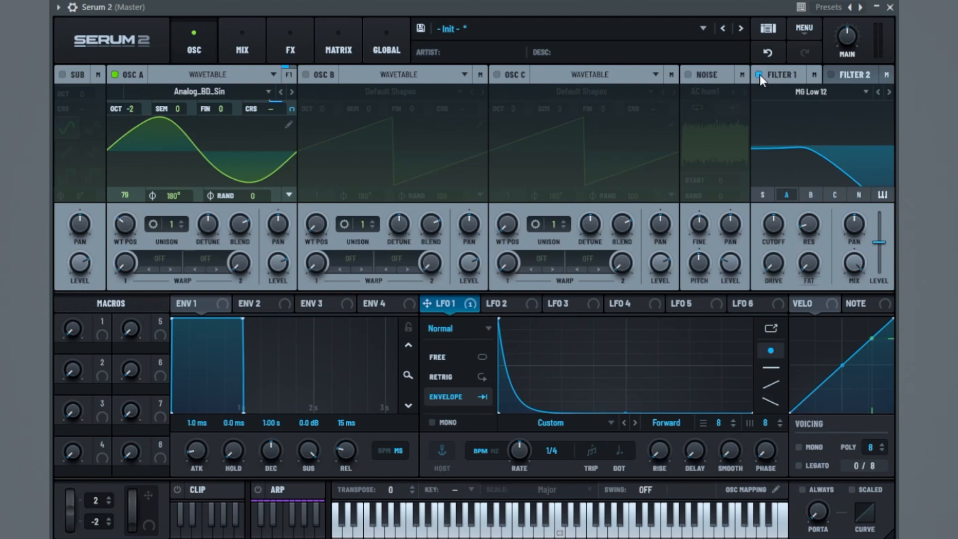
{"action": "left_click", "coordinate": [289, 75]}
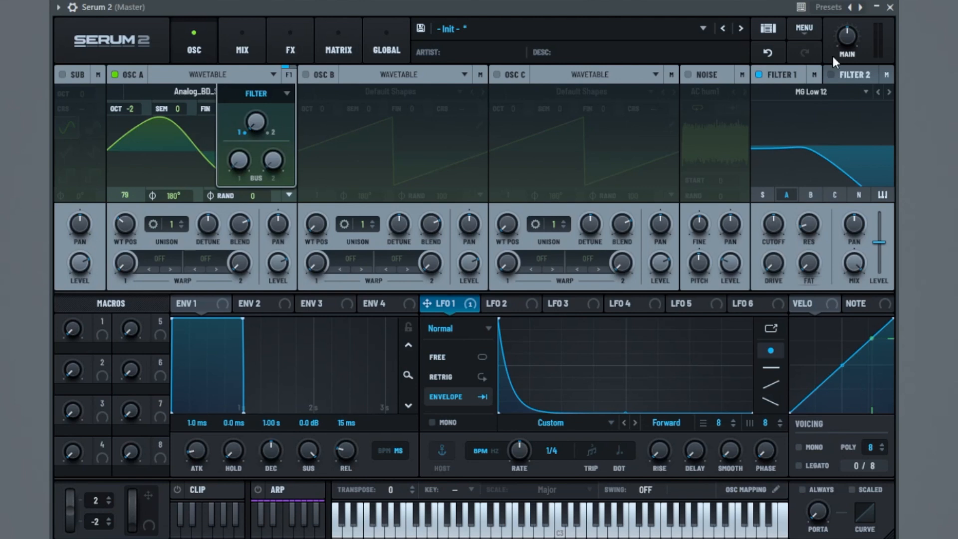
{"action": "left_click", "coordinate": [890, 93]}
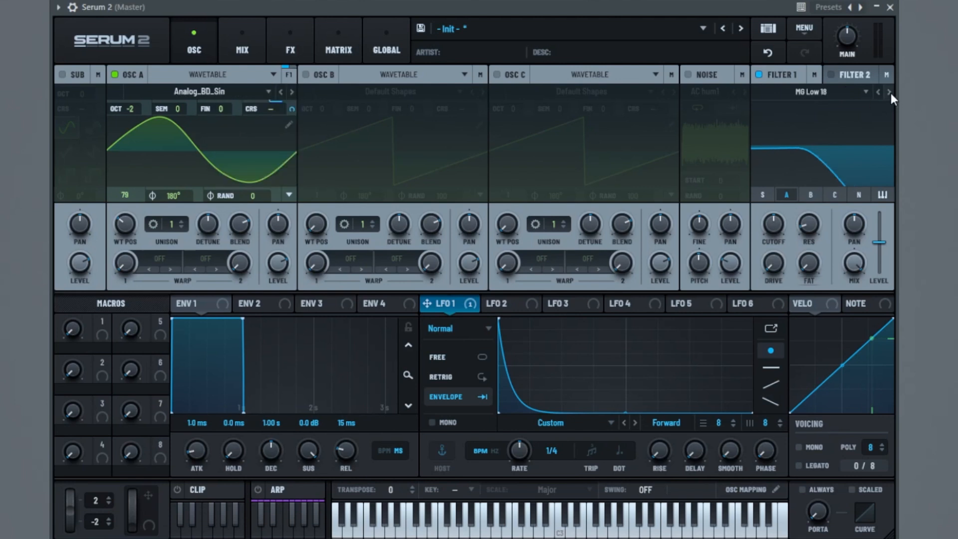
{"action": "left_click_drag", "start_coordinate": [787, 225], "coordinate": [783, 239]}
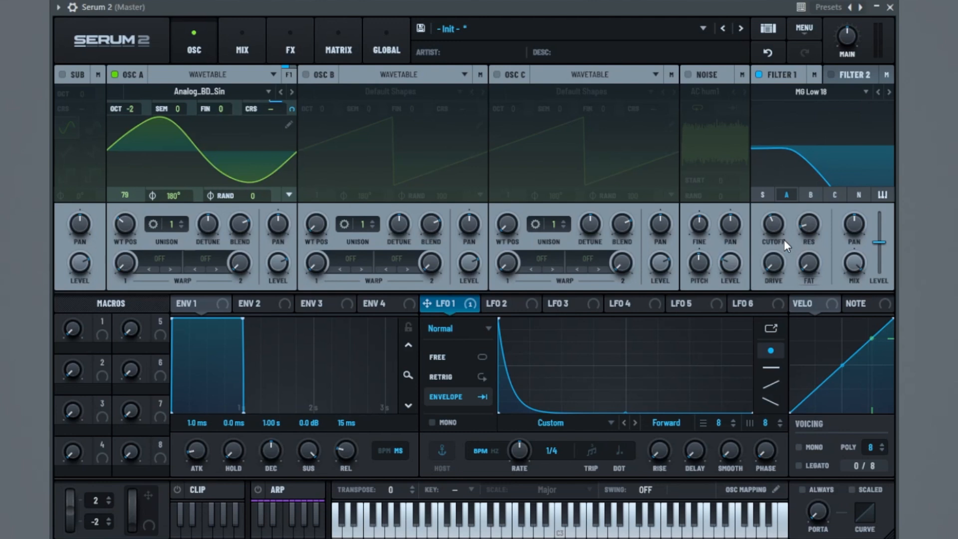
Add a Distortion effect to the main FX chain, set it to Sine Shaper and adjust its drive.
{"action": "left_click", "coordinate": [299, 37]}
{"action": "left_click", "coordinate": [70, 99]}
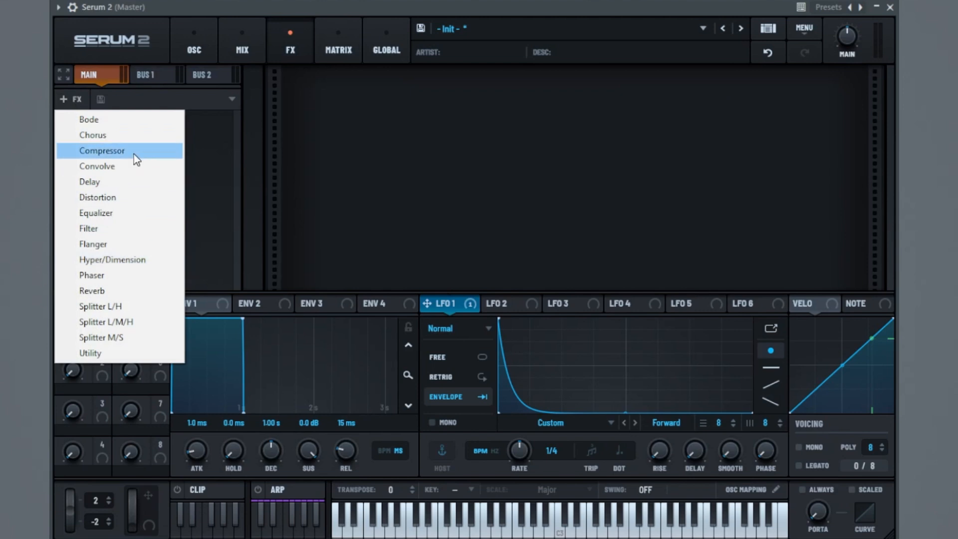
{"action": "left_click", "coordinate": [128, 199]}
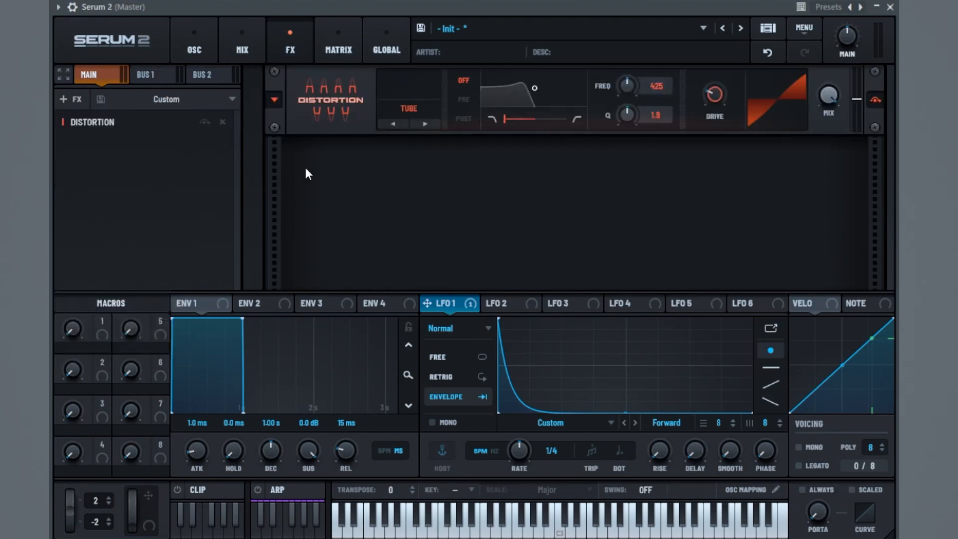
{"action": "left_click", "coordinate": [404, 115]}
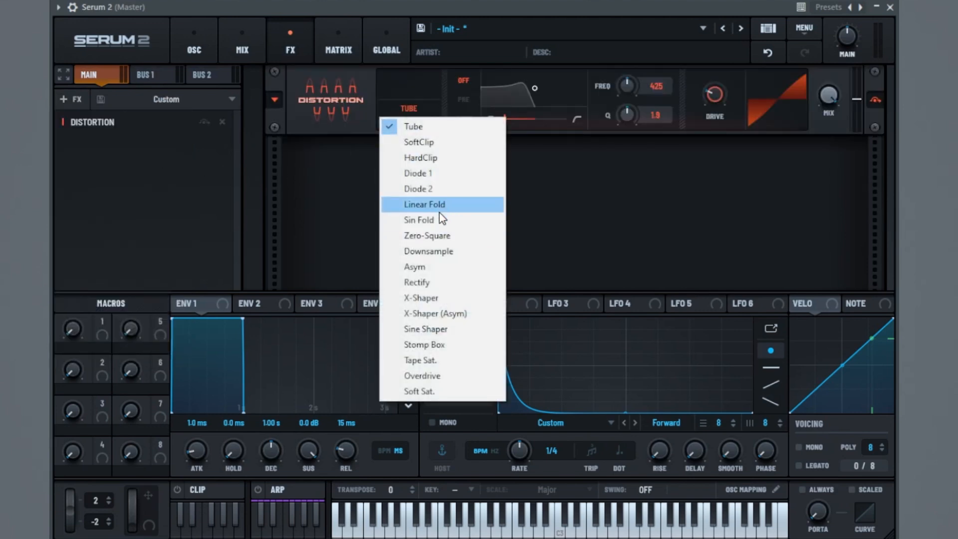
{"action": "left_click", "coordinate": [444, 331]}
{"action": "left_click_drag", "start_coordinate": [732, 85], "coordinate": [736, 84]}
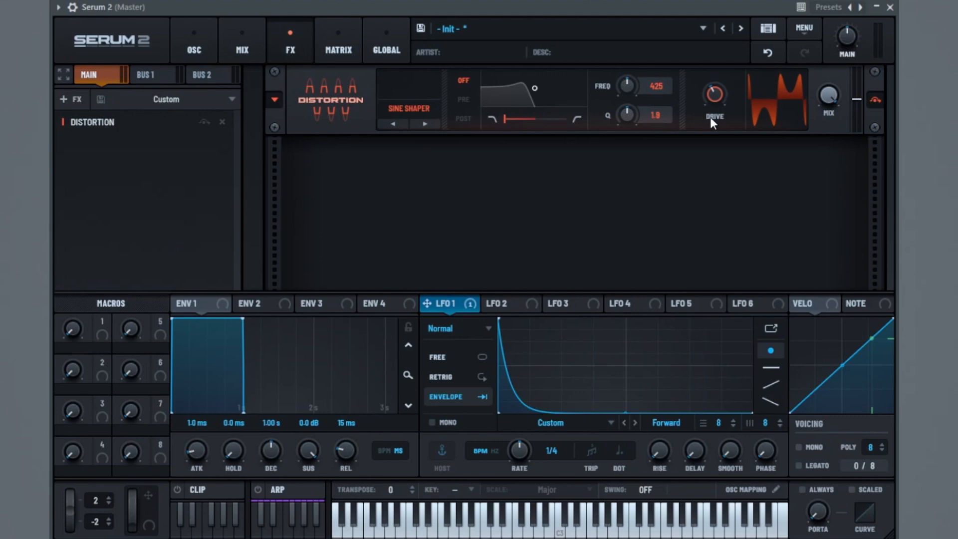
Add a Compressor after the distortion and adjust its gain.
{"action": "left_click", "coordinate": [83, 99]}
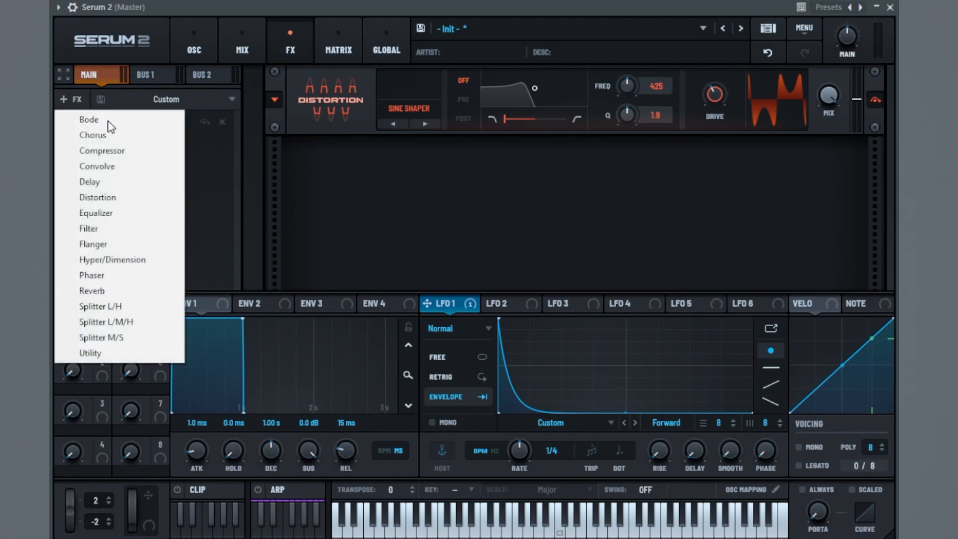
{"action": "left_click", "coordinate": [116, 151]}
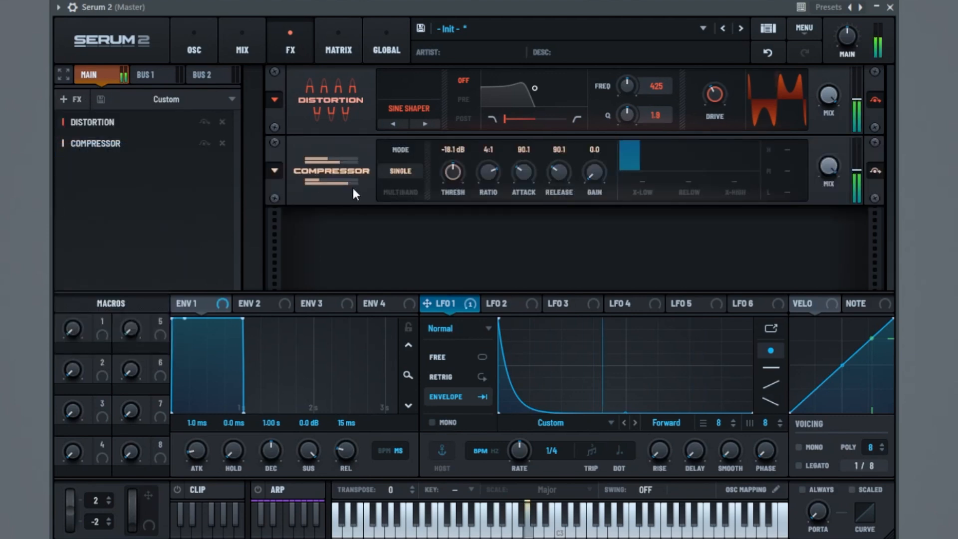
{"action": "left_click_drag", "start_coordinate": [606, 173], "coordinate": [616, 142]}
{"action": "left_click_drag", "start_coordinate": [594, 172], "coordinate": [596, 189]}
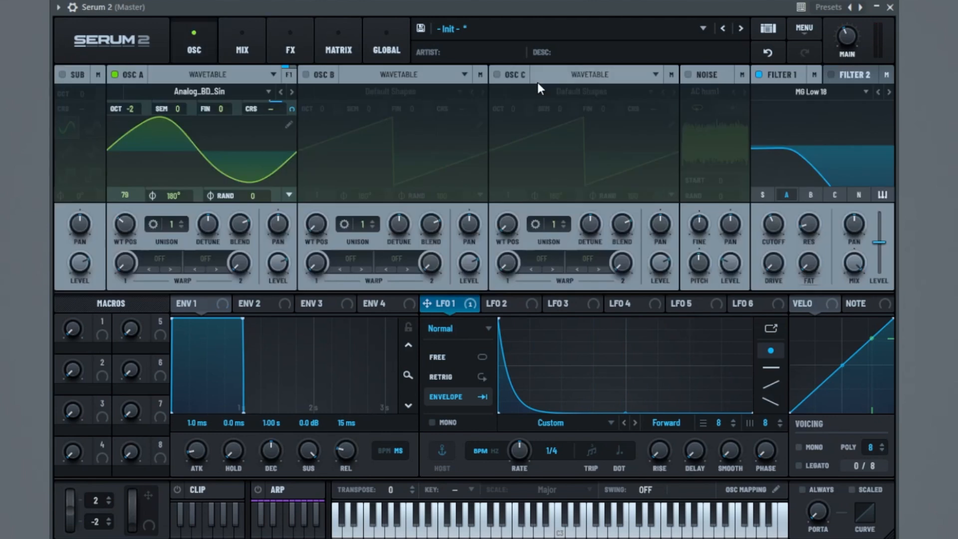
Turn Envelope 1's sustain fully down and set its decay to 1.19 s.
{"action": "left_click", "coordinate": [203, 304]}
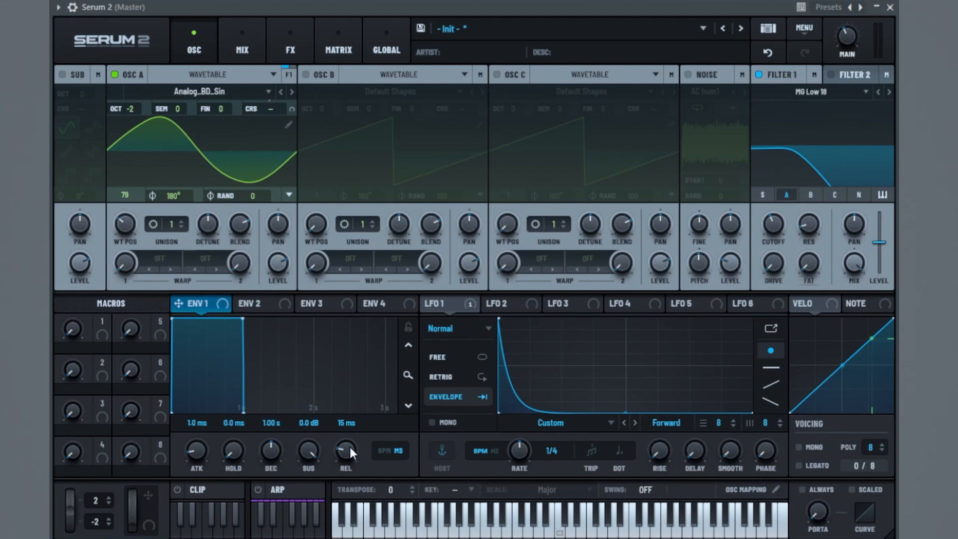
{"action": "left_click_drag", "start_coordinate": [306, 454], "coordinate": [291, 538]}
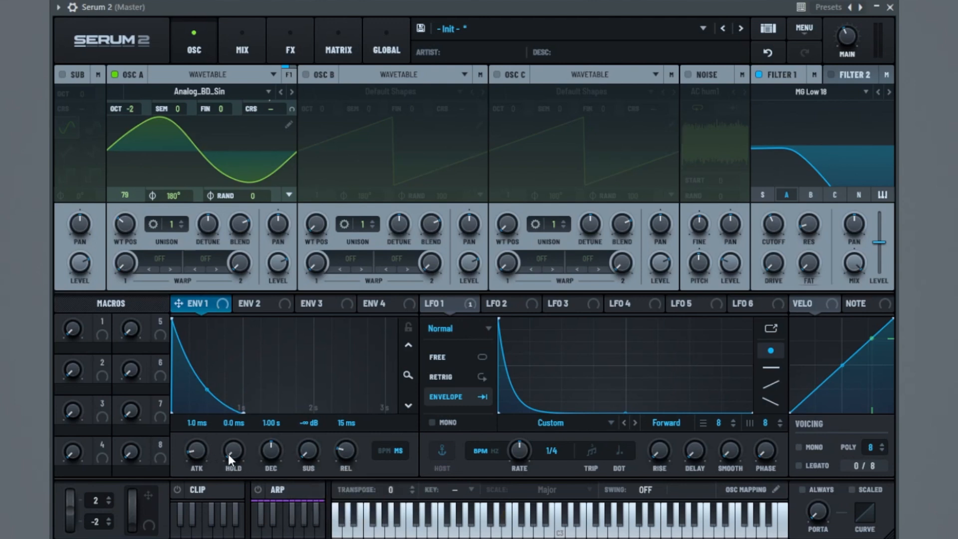
{"action": "mouse_move", "coordinate": [276, 449]}
{"action": "left_mouse_down"}
{"action": "mouse_move", "coordinate": [280, 458]}
{"action": "mouse_move", "coordinate": [274, 449]}
{"action": "left_mouse_up"}
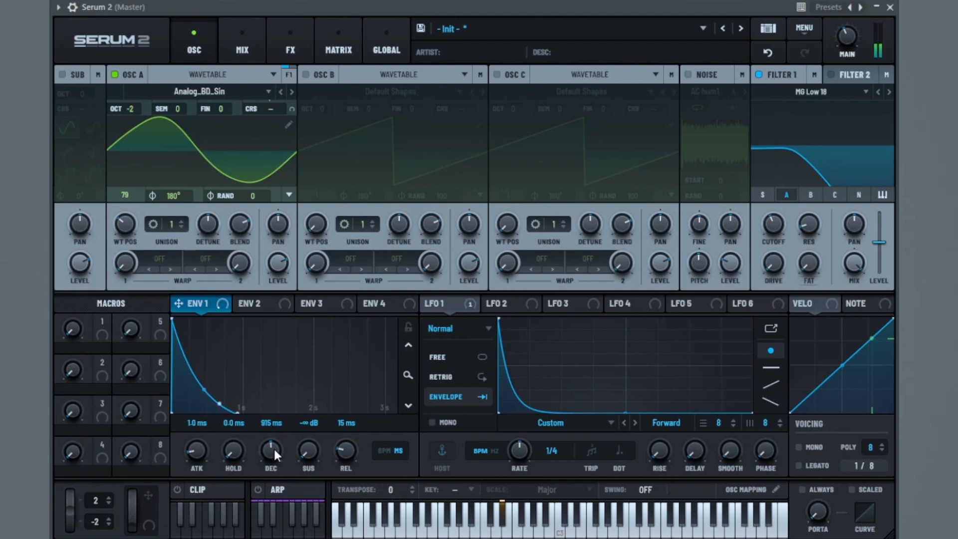
{"action": "left_click_drag", "start_coordinate": [203, 392], "coordinate": [214, 400]}
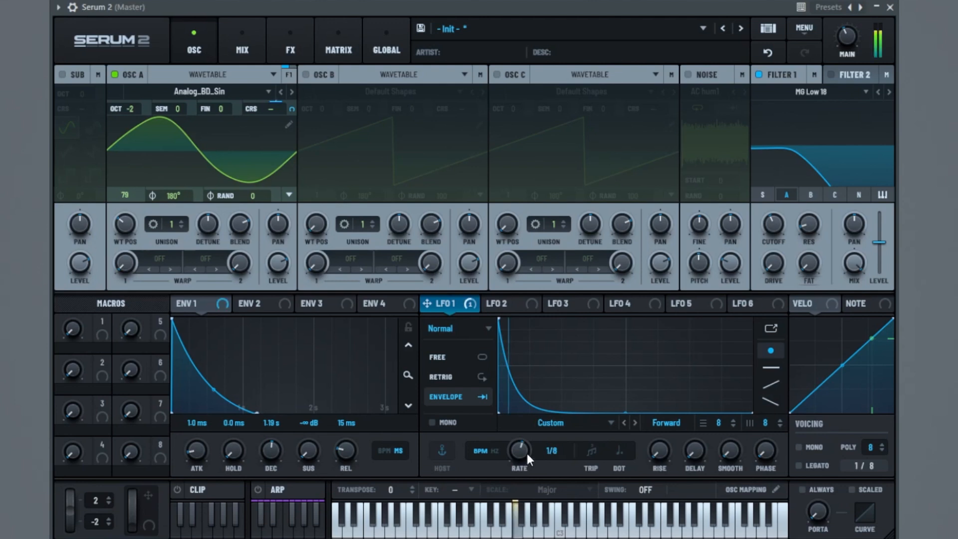
Set LFO 1's rate to 1/16 and fine-tune its decay curve.
{"action": "left_click_drag", "start_coordinate": [525, 457], "coordinate": [526, 455]}
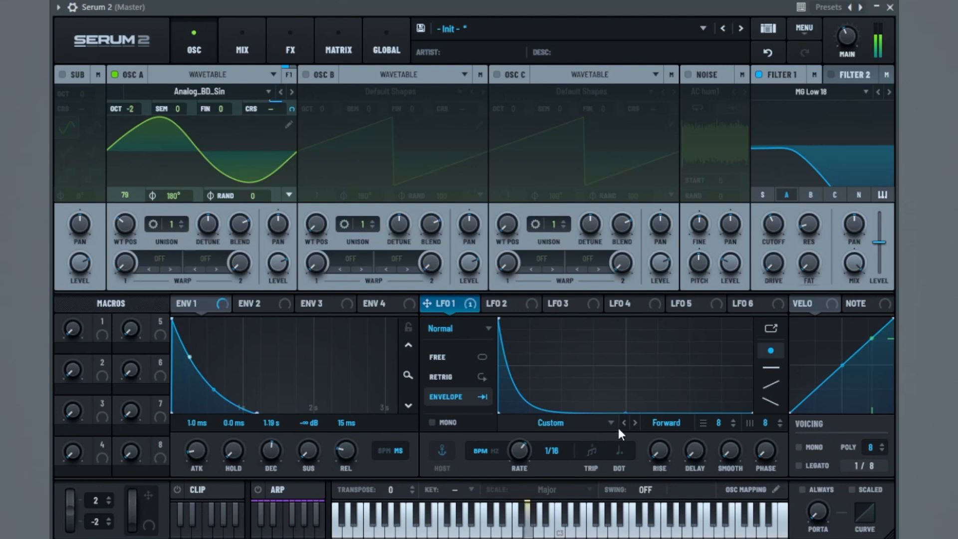
{"action": "mouse_move", "coordinate": [625, 411]}
{"action": "left_mouse_down"}
{"action": "mouse_move", "coordinate": [633, 403]}
{"action": "mouse_move", "coordinate": [627, 418]}
{"action": "left_mouse_up"}
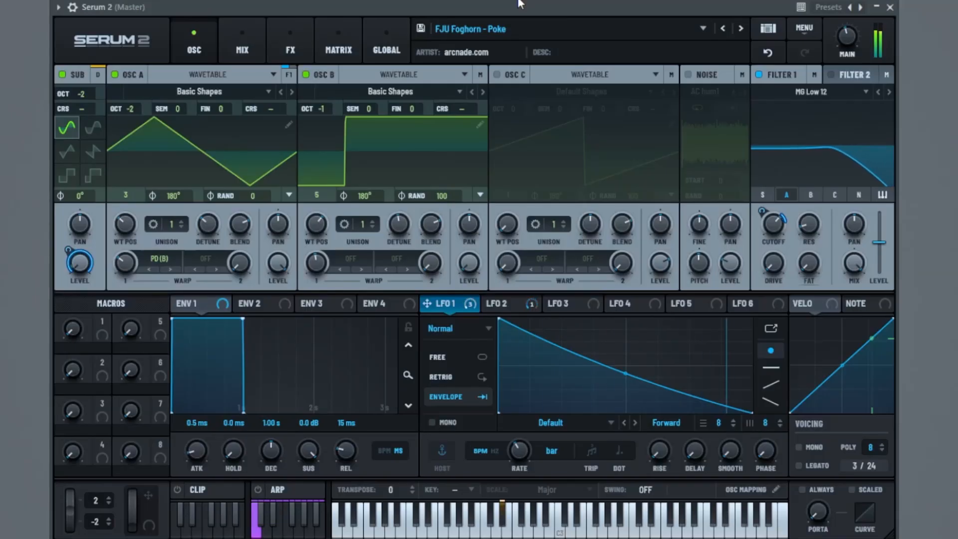
Start from the init preset and load the Analog Basic Shapes wavetable in OSC A at octave -2, wavetable position 3 and random phase 0.
{"action": "left_click", "coordinate": [804, 28]}
{"action": "left_click", "coordinate": [829, 102]}
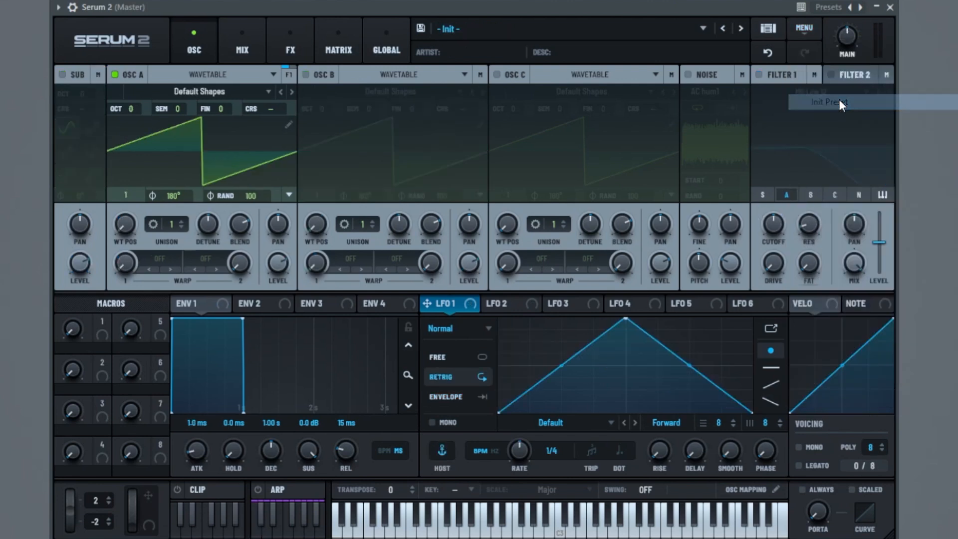
{"action": "left_click", "coordinate": [199, 91]}
{"action": "mouse_move", "coordinate": [199, 115]}
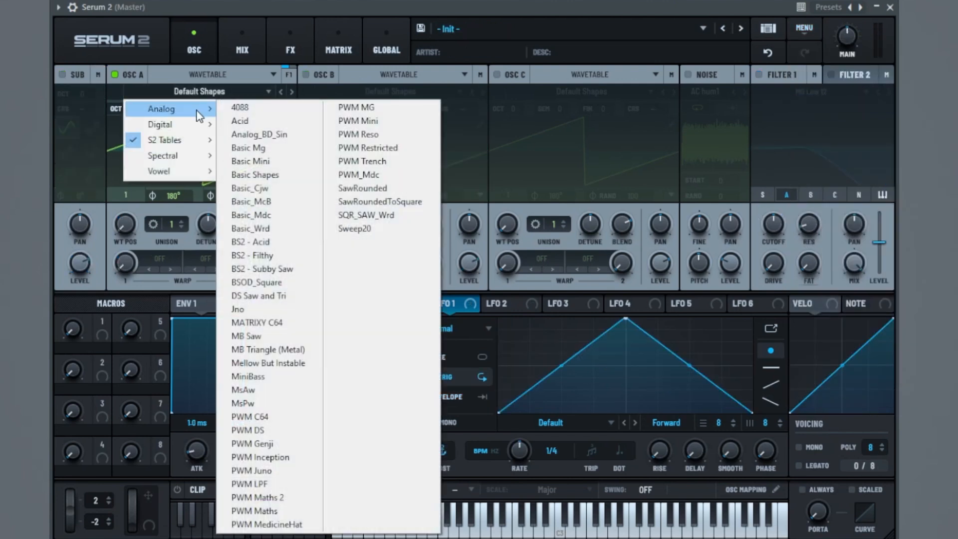
{"action": "left_click", "coordinate": [268, 178]}
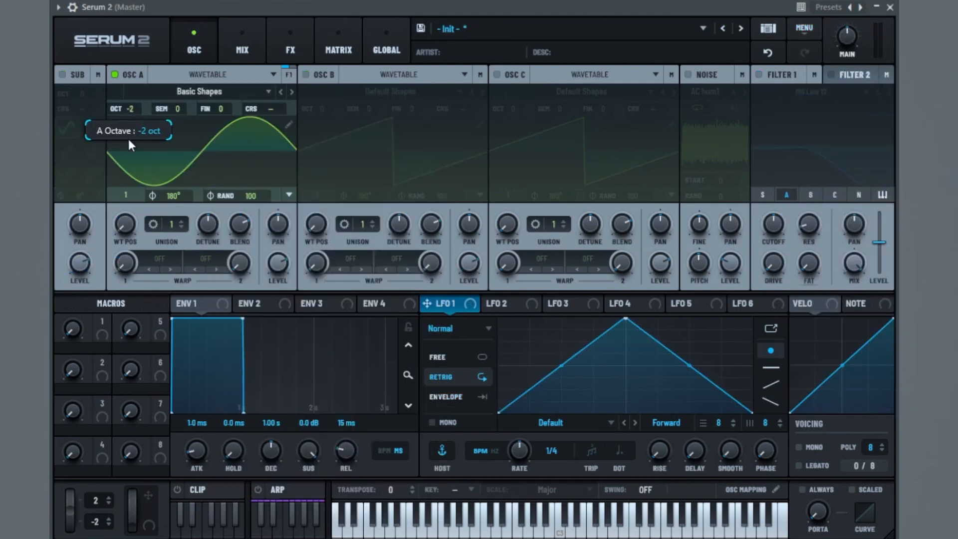
{"action": "left_click_drag", "start_coordinate": [133, 228], "coordinate": [143, 191]}
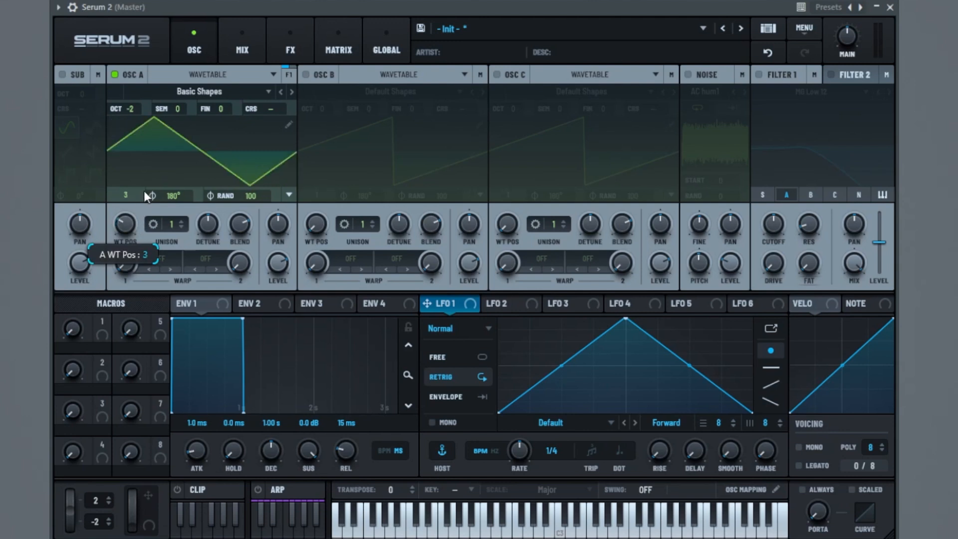
{"action": "left_click_drag", "start_coordinate": [244, 199], "coordinate": [232, 340]}
{"action": "left_click_drag", "start_coordinate": [215, 420], "coordinate": [214, 425]}
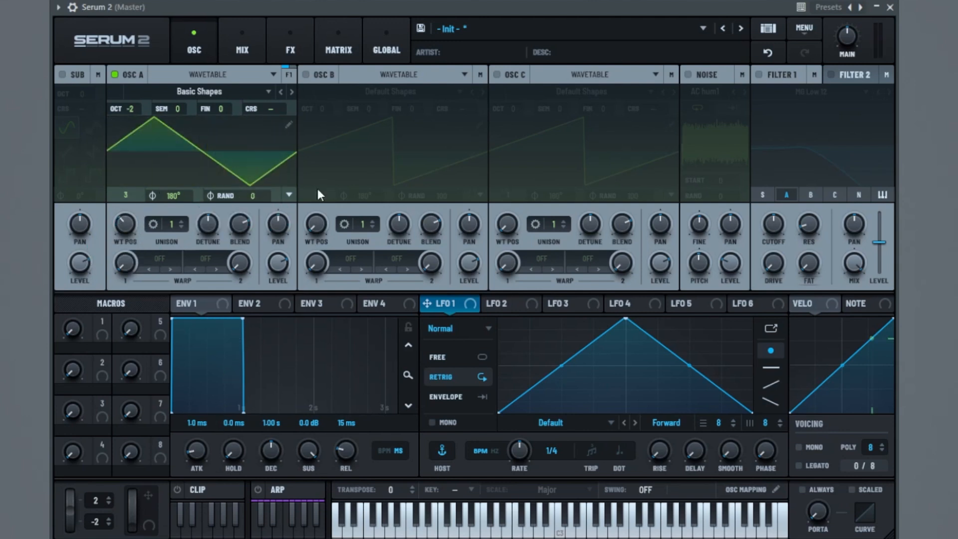
Enable OSC B with the Basic Shapes wavetable at position 5 and octave -1, and turn its level all the way down.
{"action": "left_click", "coordinate": [304, 76]}
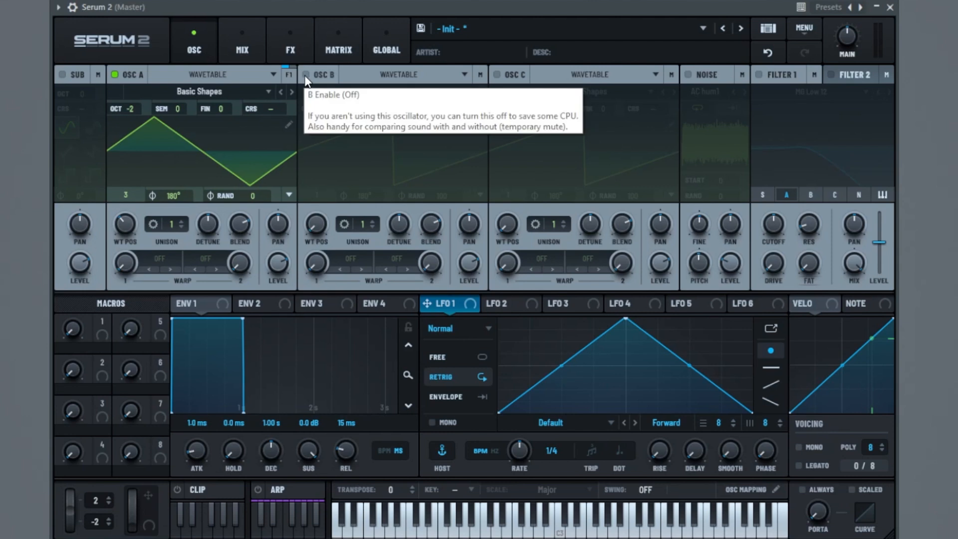
{"action": "left_click", "coordinate": [380, 92]}
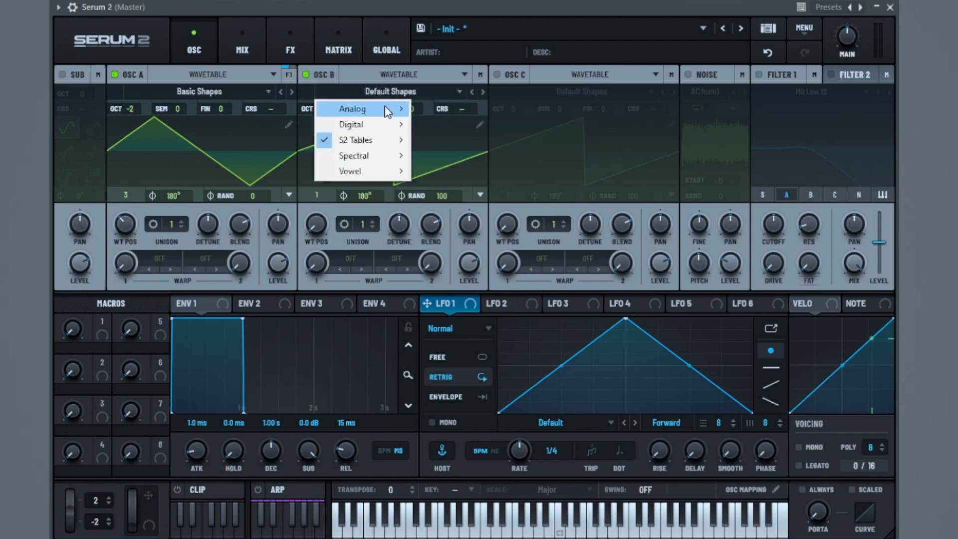
{"action": "mouse_move", "coordinate": [389, 109]}
{"action": "left_click", "coordinate": [447, 174]}
{"action": "left_click_drag", "start_coordinate": [320, 222], "coordinate": [348, 157]}
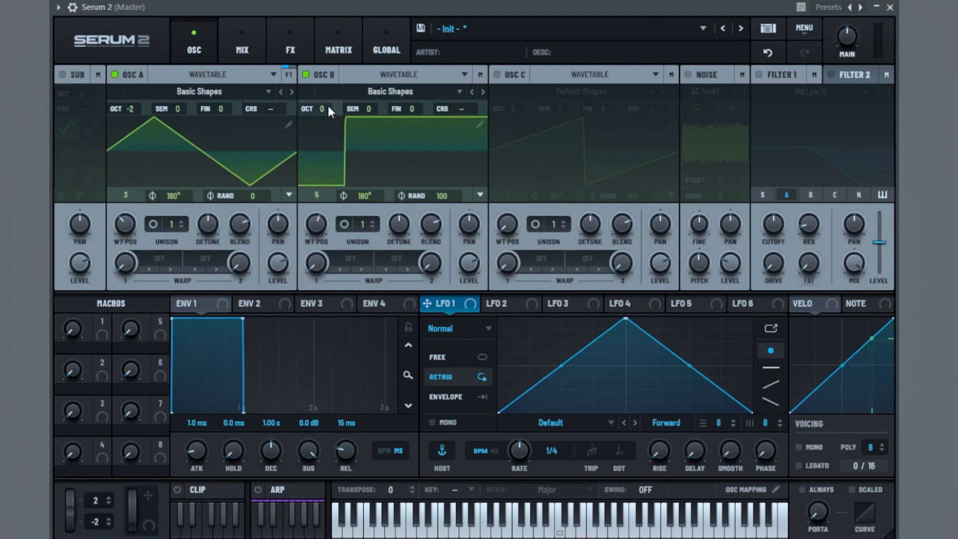
{"action": "left_click_drag", "start_coordinate": [328, 107], "coordinate": [323, 114]}
{"action": "key", "text": "space"}
{"action": "left_click_drag", "start_coordinate": [470, 262], "coordinate": [428, 379]}
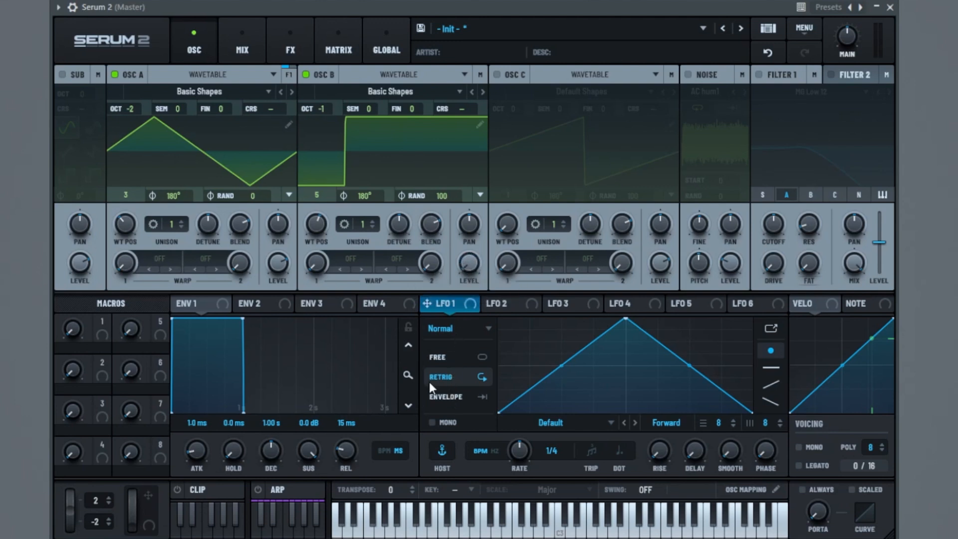
Set OSC A's first warp mode to PD (B) and raise its warp amount.
{"action": "left_click", "coordinate": [161, 269]}
{"action": "mouse_move", "coordinate": [186, 369]}
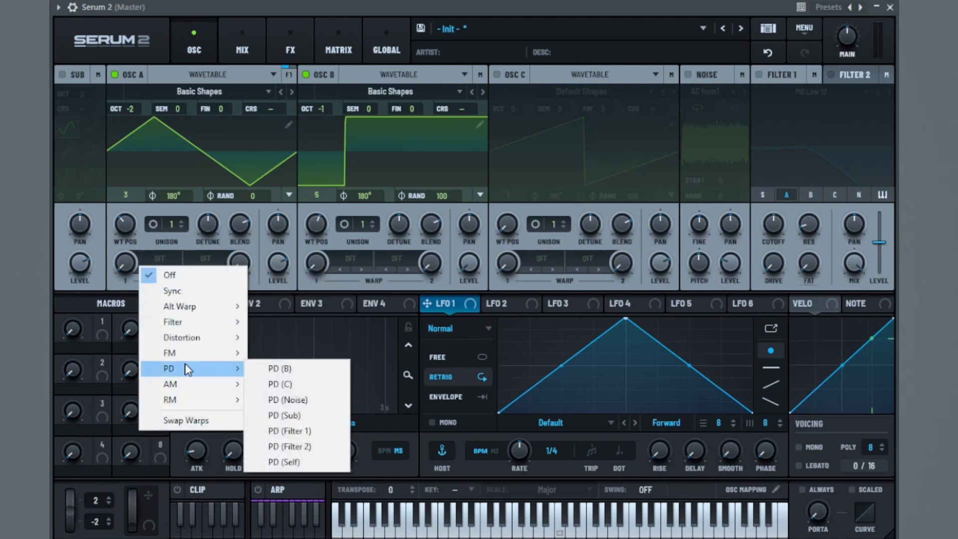
{"action": "left_click", "coordinate": [279, 368]}
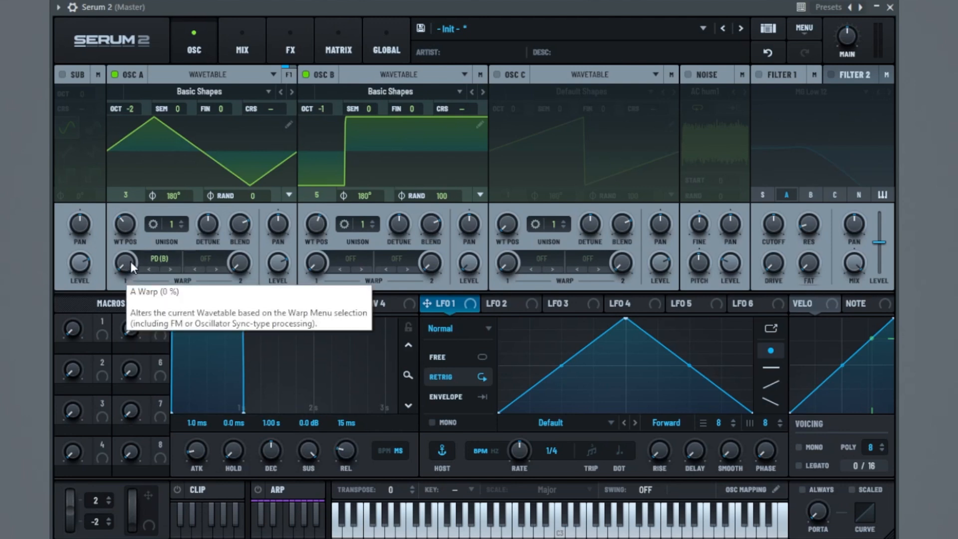
{"action": "left_click_drag", "start_coordinate": [126, 262], "coordinate": [154, 240]}
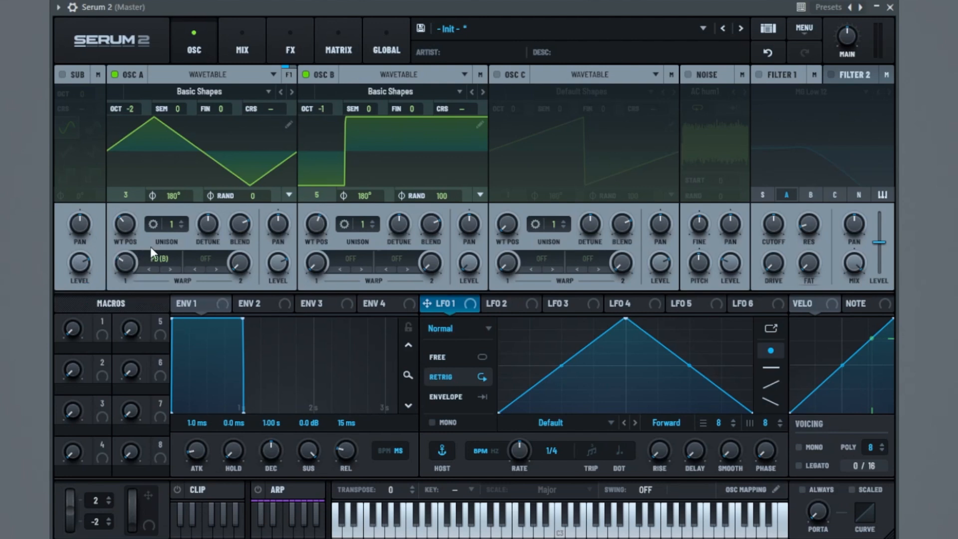
Enable the sub oscillator with its octave set to -2.
{"action": "left_click", "coordinate": [62, 75]}
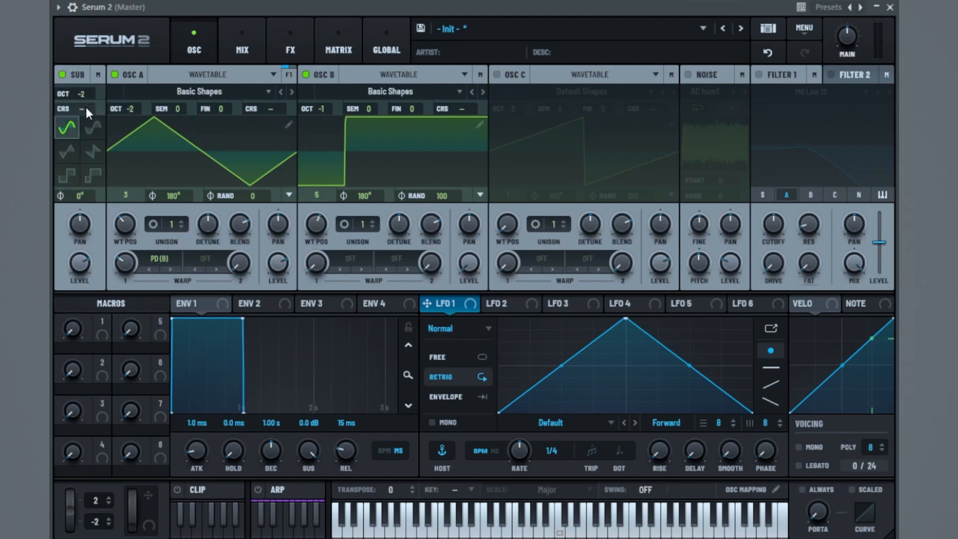
Turn the sub oscillator's level all the way down and raise OSC A's level.
{"action": "left_click_drag", "start_coordinate": [80, 261], "coordinate": [65, 409]}
{"action": "left_click_drag", "start_coordinate": [284, 283], "coordinate": [287, 266]}
Shape LFO 1 into a descending curve in Envelope mode at a one-bar rate and assign it to the sub level.
{"action": "left_click", "coordinate": [475, 395]}
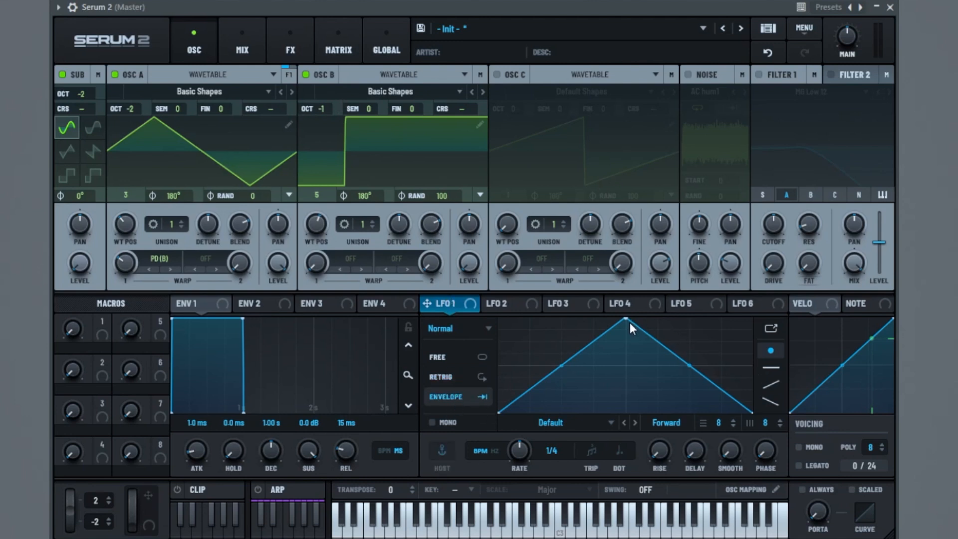
{"action": "left_click_drag", "start_coordinate": [628, 321], "coordinate": [499, 320]}
{"action": "left_click_drag", "start_coordinate": [625, 365], "coordinate": [624, 368]}
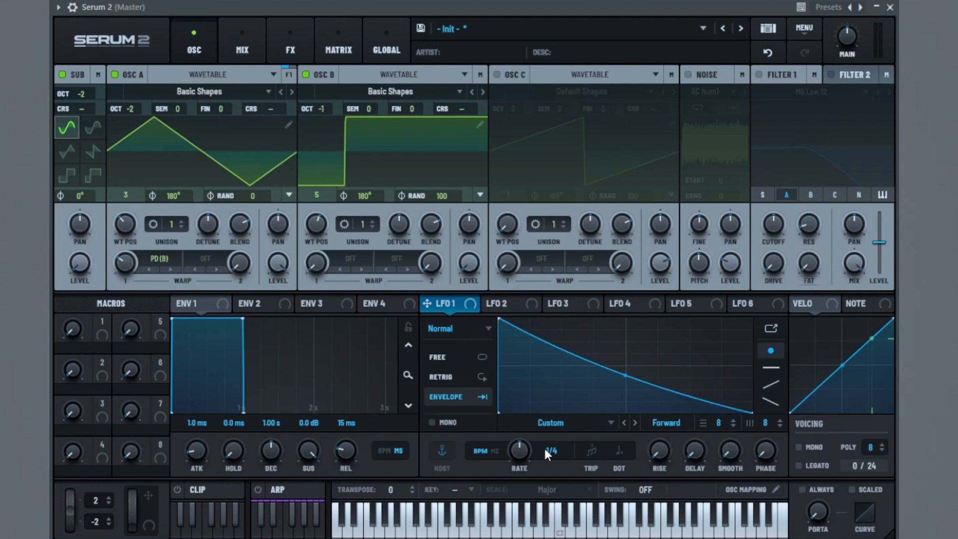
{"action": "left_click_drag", "start_coordinate": [514, 449], "coordinate": [510, 471]}
{"action": "left_click_drag", "start_coordinate": [427, 303], "coordinate": [80, 259]}
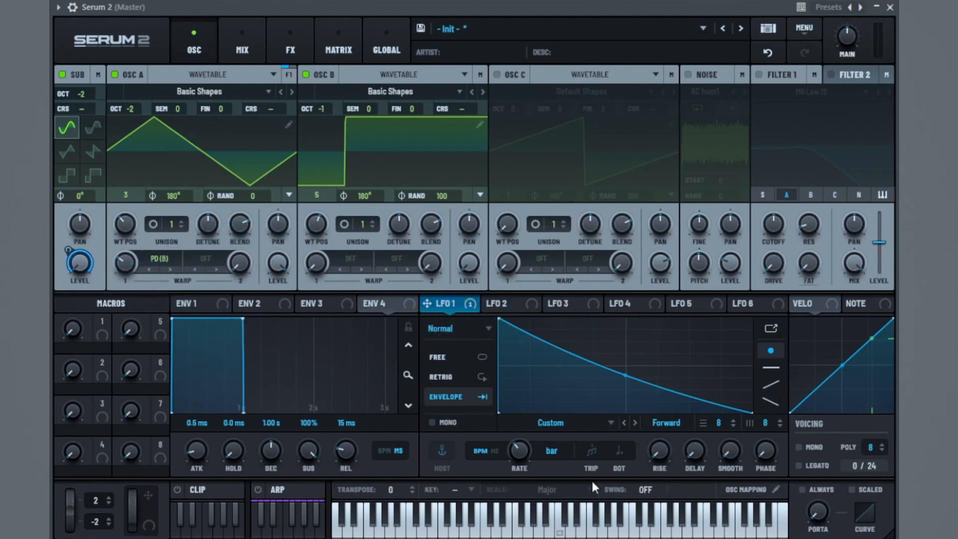
Enable Filter 1 with MG Low 12, raise its cutoff and modulate the cutoff slightly with LFO 1.
{"action": "left_click", "coordinate": [759, 74]}
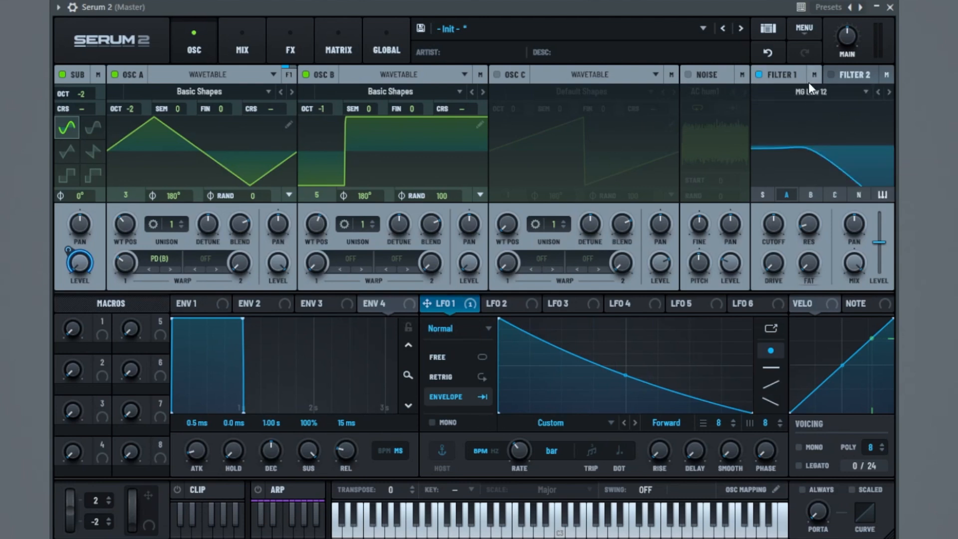
{"action": "mouse_move", "coordinate": [786, 232]}
{"action": "left_mouse_down"}
{"action": "mouse_move", "coordinate": [777, 222]}
{"action": "mouse_move", "coordinate": [791, 217]}
{"action": "left_mouse_up"}
{"action": "left_click_drag", "start_coordinate": [454, 311], "coordinate": [756, 227]}
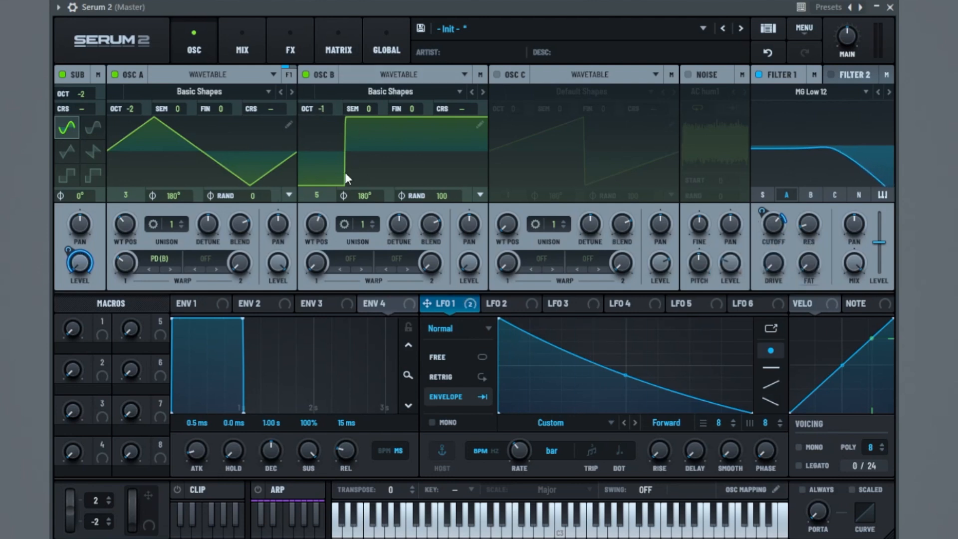
Add a Distortion effect in Stomp Box mode with the drive at 13% and audition the sound.
{"action": "left_click", "coordinate": [298, 44]}
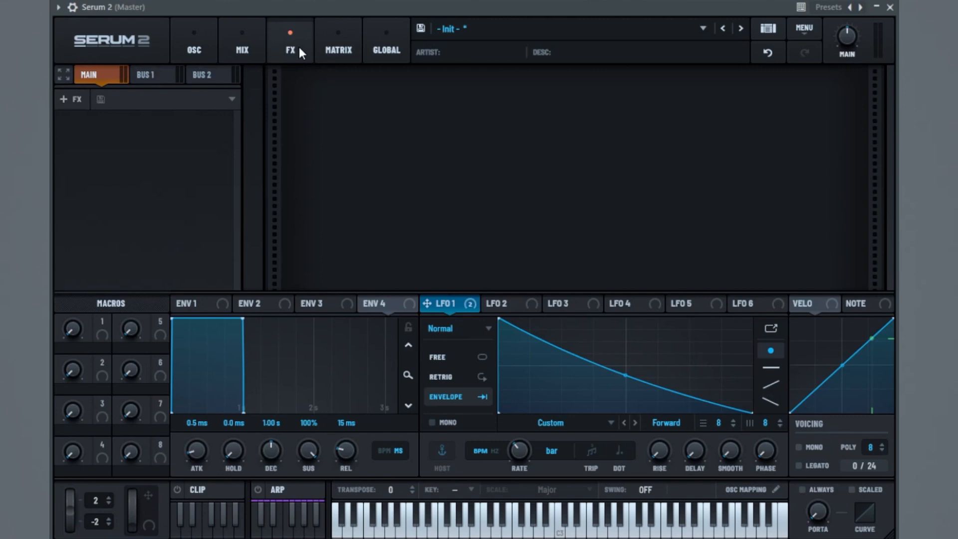
{"action": "left_click", "coordinate": [74, 97]}
{"action": "left_click", "coordinate": [122, 197]}
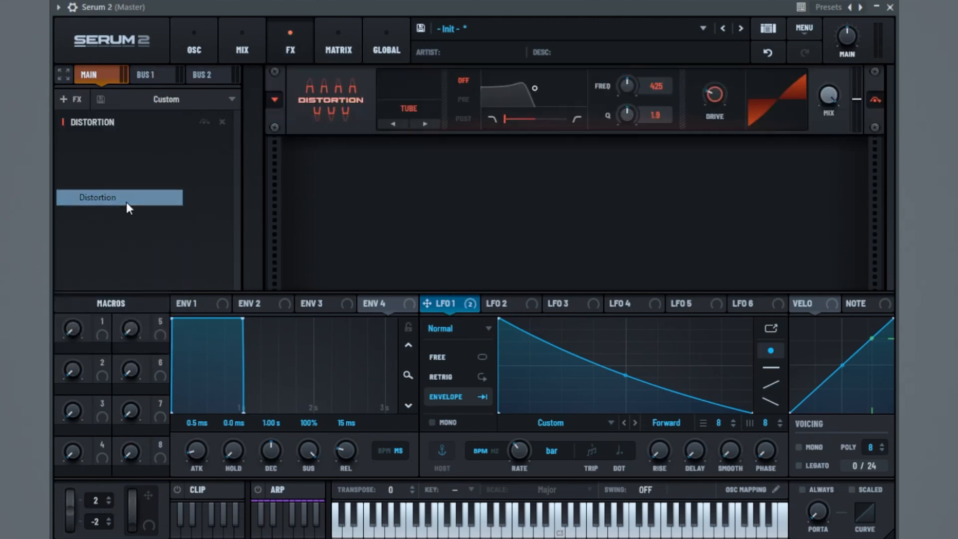
{"action": "left_click", "coordinate": [421, 112]}
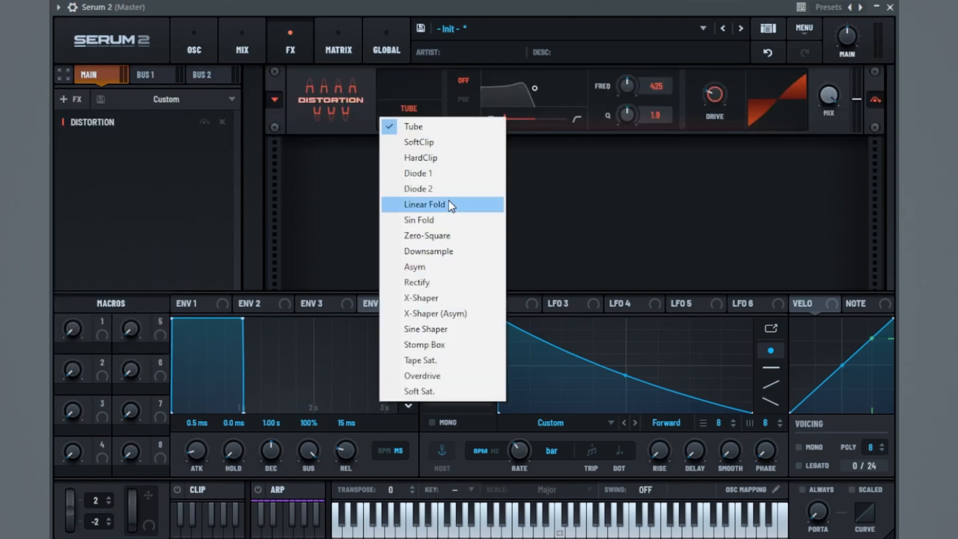
{"action": "left_click", "coordinate": [445, 345]}
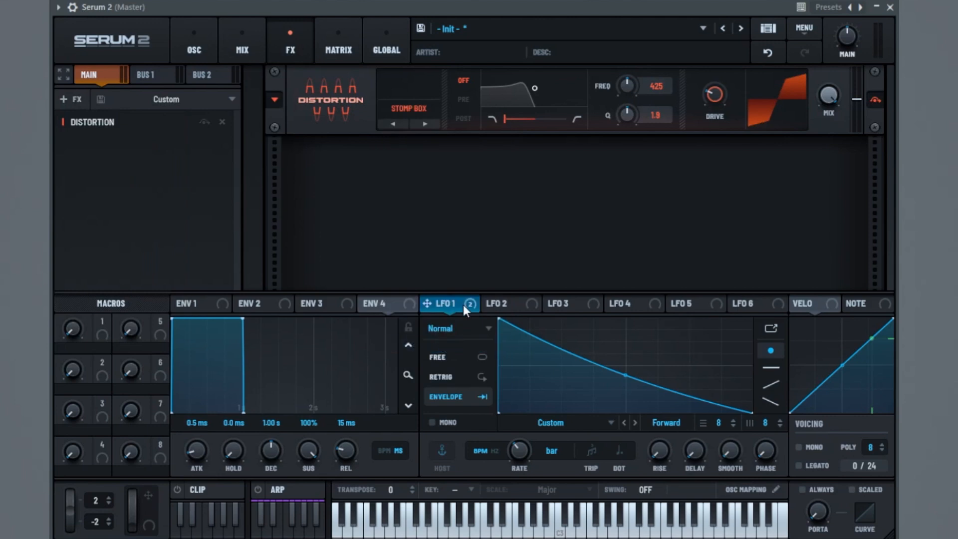
{"action": "left_click_drag", "start_coordinate": [715, 94], "coordinate": [707, 101]}
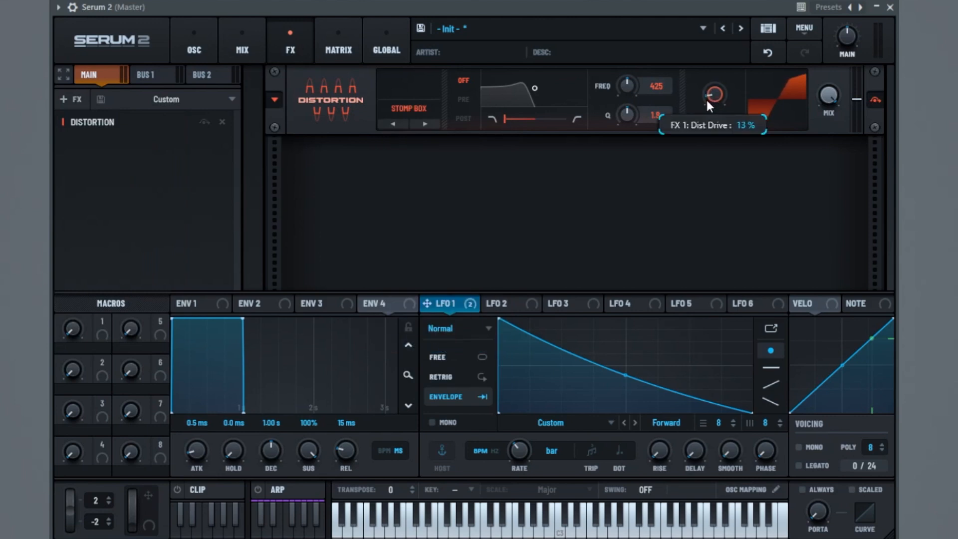
{"action": "key", "text": "space"}
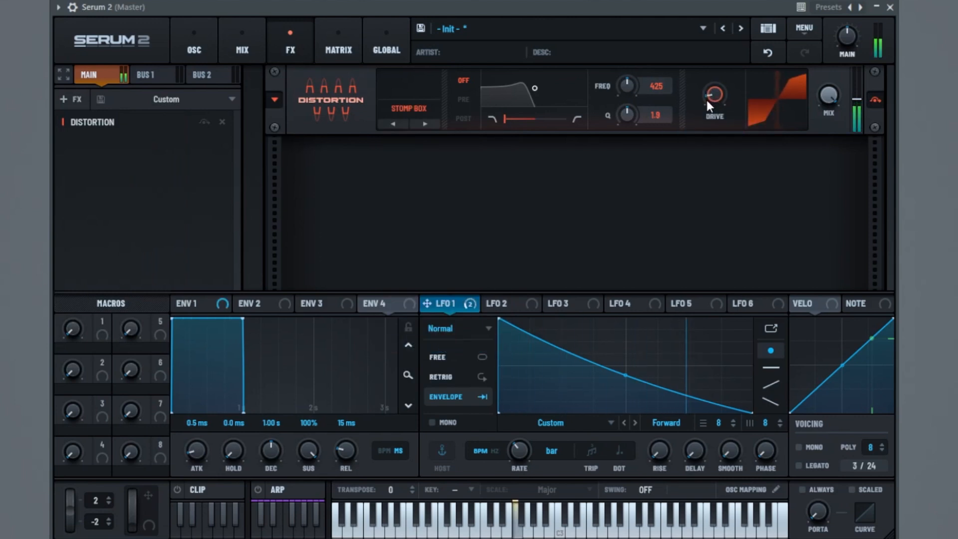
Add Hyper/Dimension with the Hyper mix at 0%, the Dimension size turned down and the Dimension mix at 21%.
{"action": "left_click", "coordinate": [76, 98]}
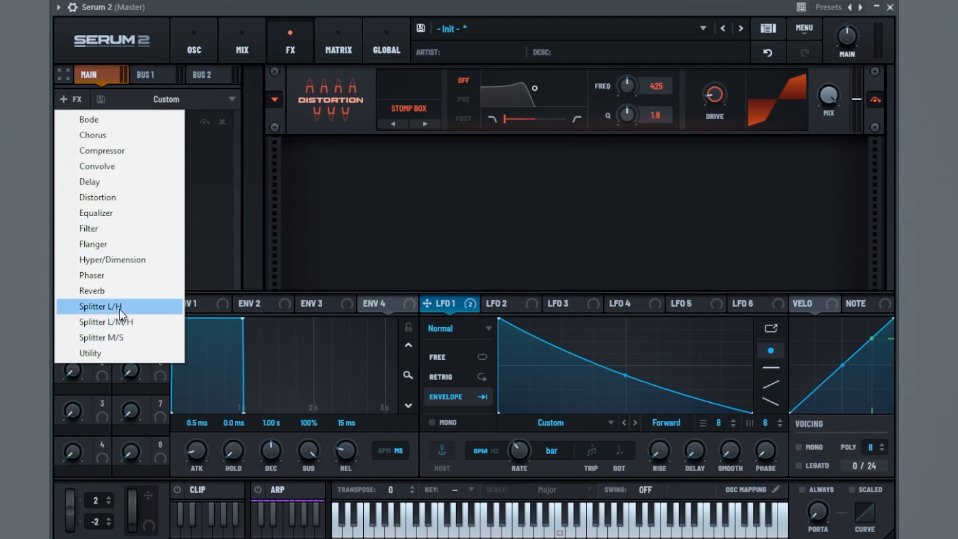
{"action": "left_click", "coordinate": [134, 259]}
{"action": "left_click_drag", "start_coordinate": [624, 156], "coordinate": [546, 415]}
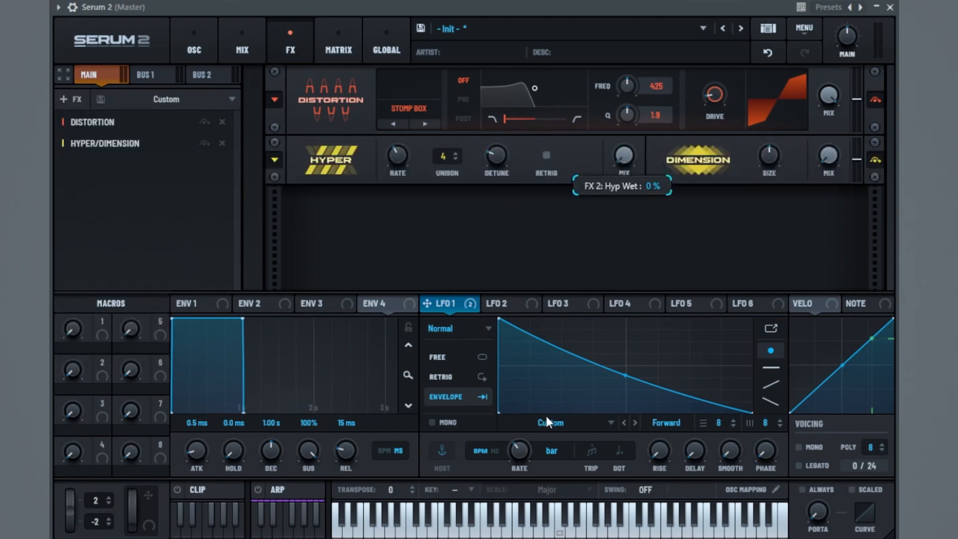
{"action": "left_click_drag", "start_coordinate": [761, 150], "coordinate": [795, 208]}
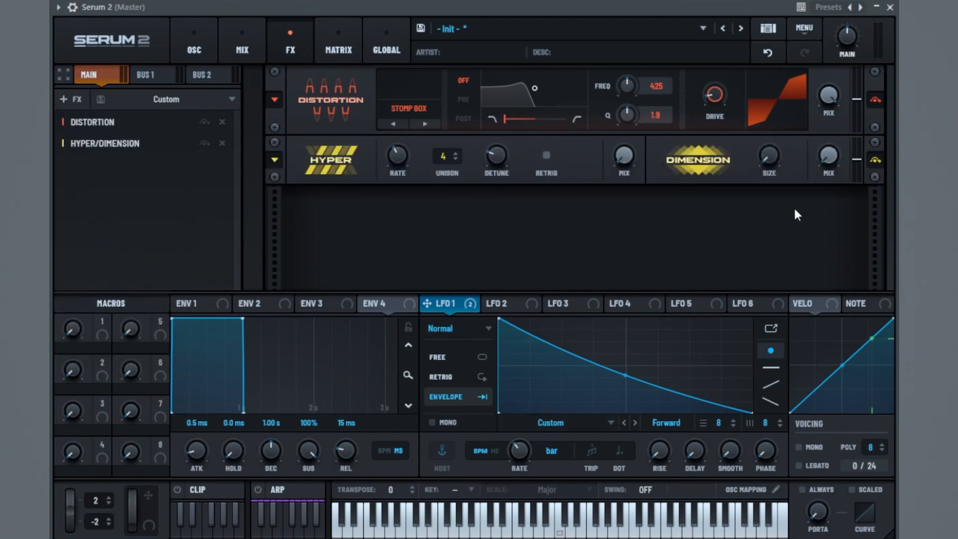
{"action": "left_click_drag", "start_coordinate": [844, 139], "coordinate": [848, 137]}
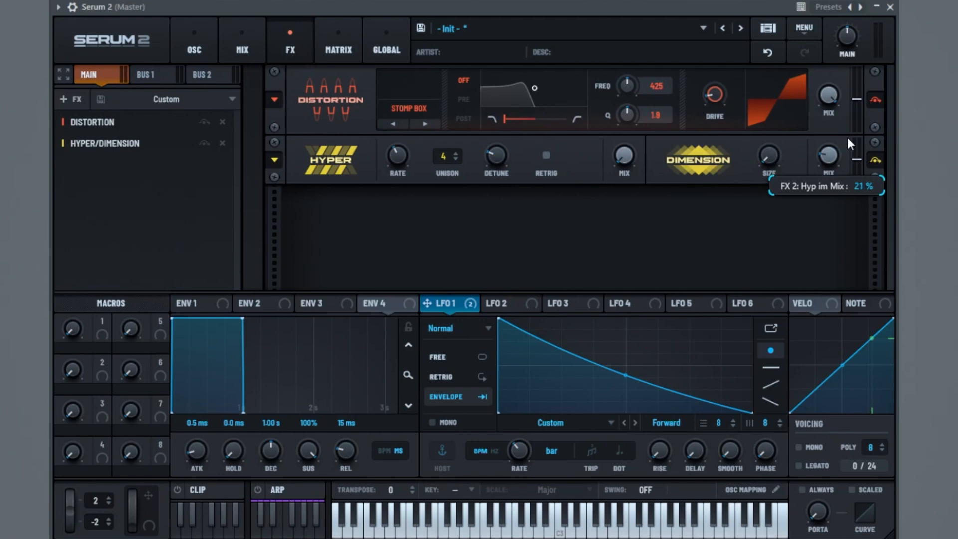
{"action": "key", "text": "space"}
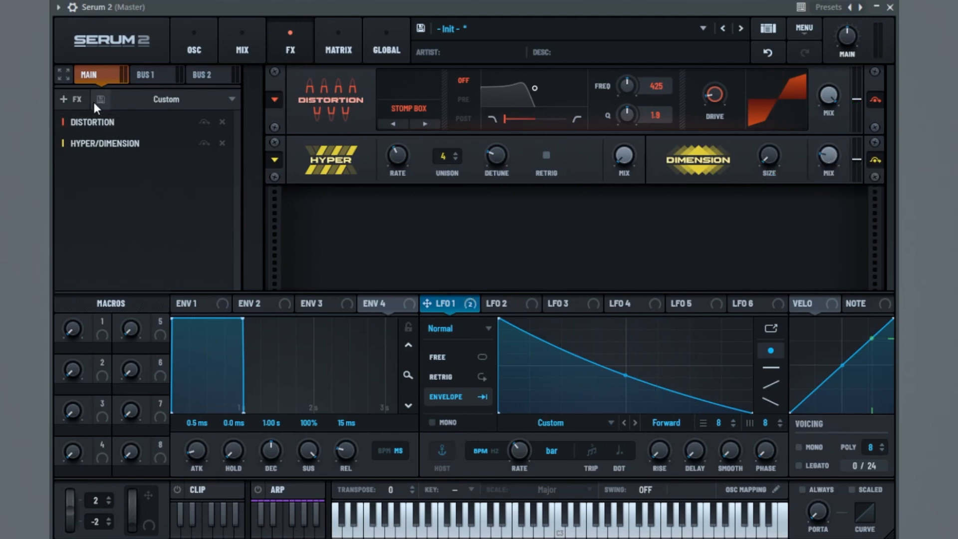
Add a Multiband Compressor with high gain 5.2 dB, low gain 4.3 dB, Below 0.7500 and overall gain 13.1.
{"action": "left_click", "coordinate": [72, 99]}
{"action": "left_click", "coordinate": [103, 150]}
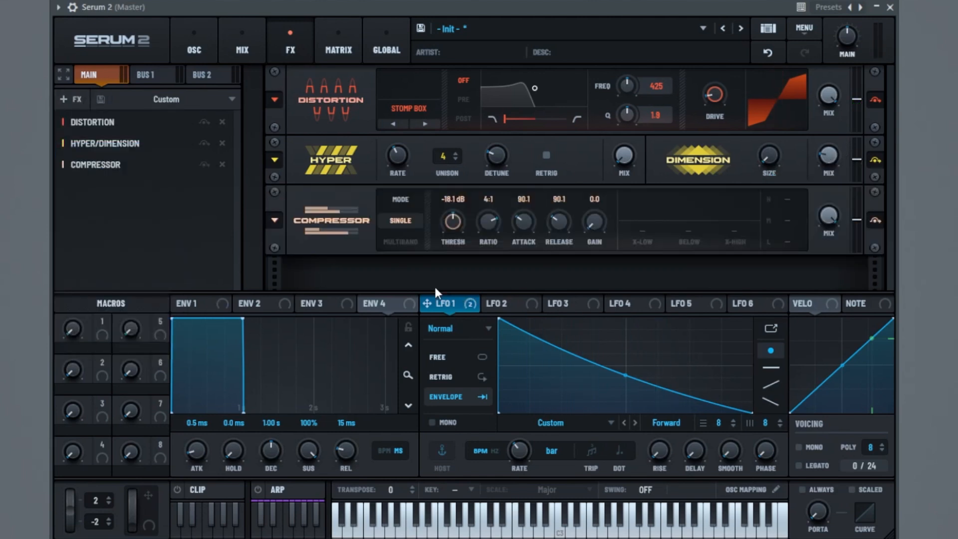
{"action": "left_click", "coordinate": [404, 240]}
{"action": "left_click_drag", "start_coordinate": [789, 199], "coordinate": [812, 190]}
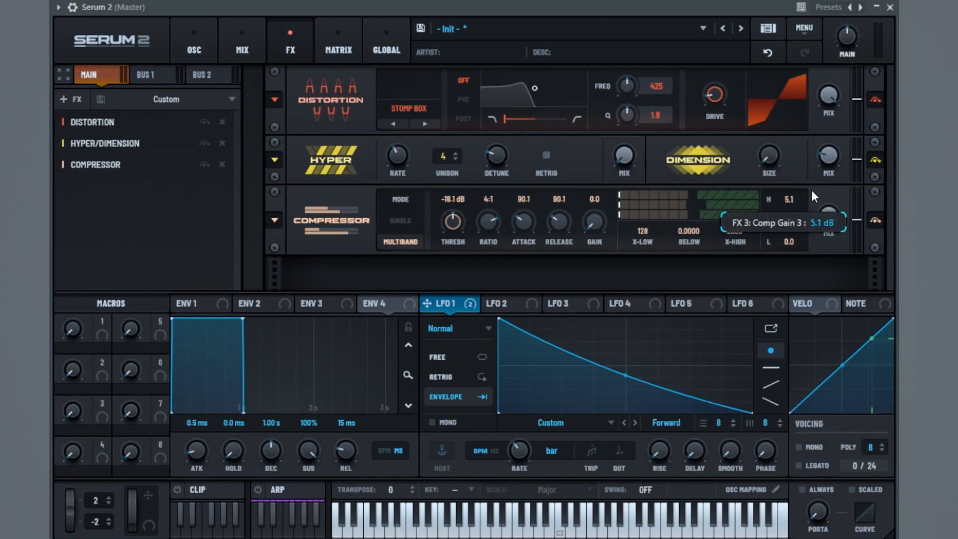
{"action": "left_click_drag", "start_coordinate": [790, 246], "coordinate": [795, 243]}
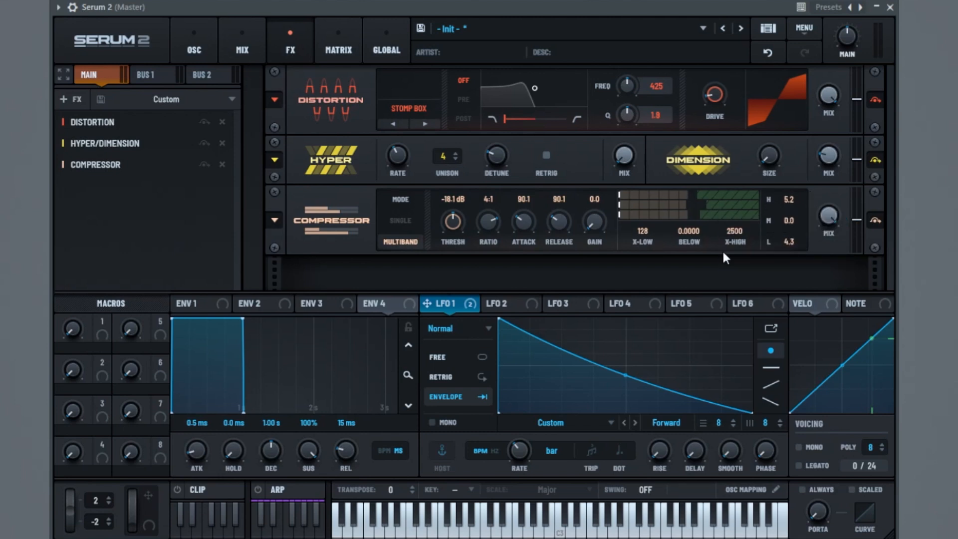
{"action": "left_click_drag", "start_coordinate": [691, 229], "coordinate": [739, 140]}
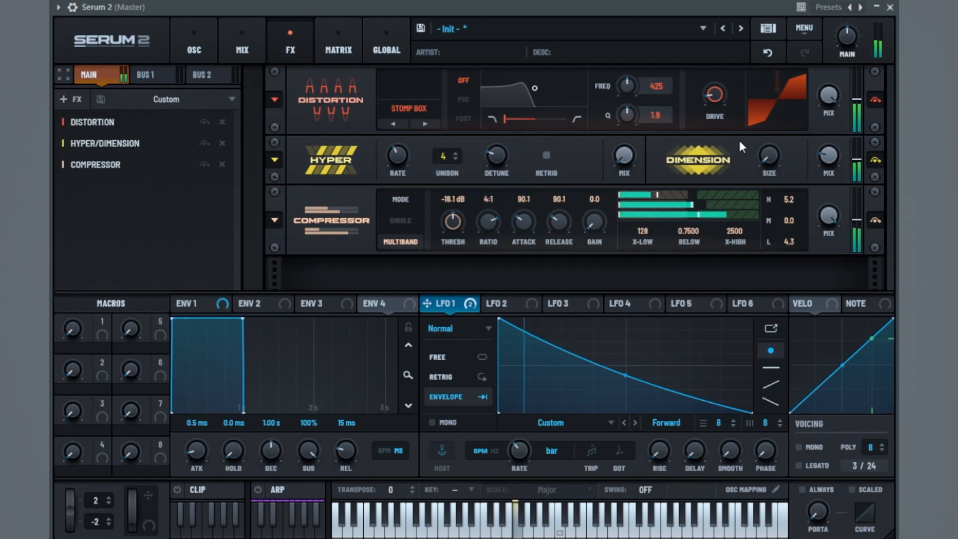
{"action": "left_click_drag", "start_coordinate": [604, 229], "coordinate": [629, 194]}
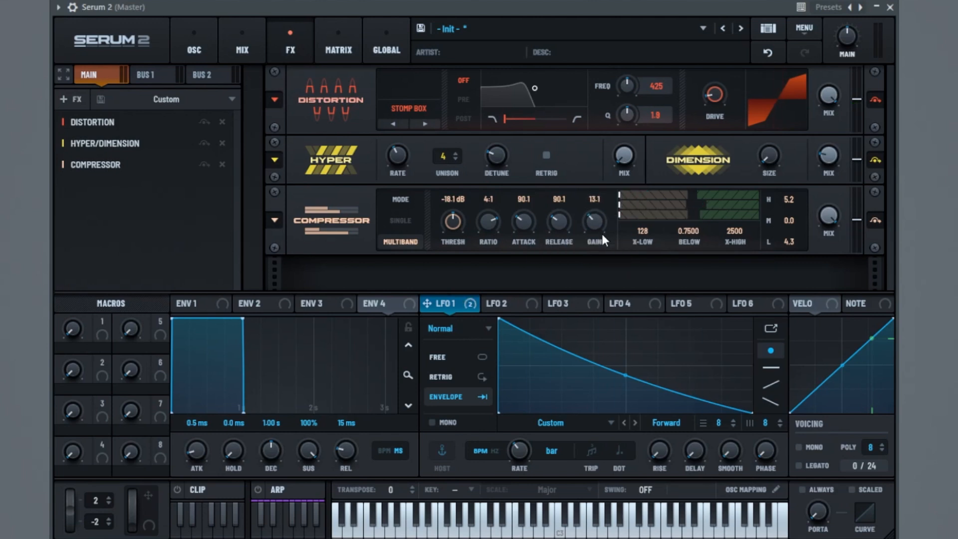
Add an Equalizer, lower its high-shelf gain to -2.9 and modulate that gain with LFO 1.
{"action": "left_click", "coordinate": [70, 99]}
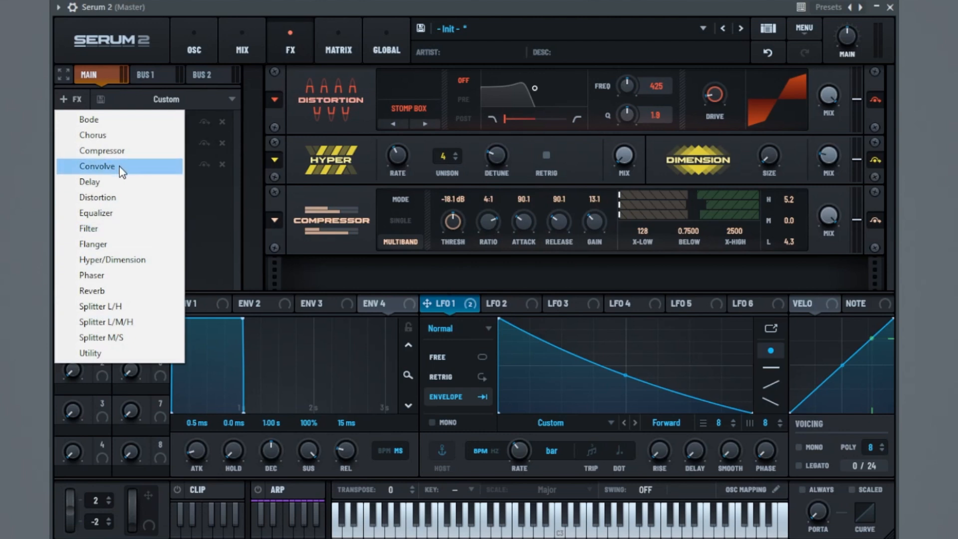
{"action": "left_click", "coordinate": [115, 214]}
{"action": "left_click_drag", "start_coordinate": [782, 259], "coordinate": [783, 277]}
{"action": "left_click_drag", "start_coordinate": [461, 305], "coordinate": [777, 252]}
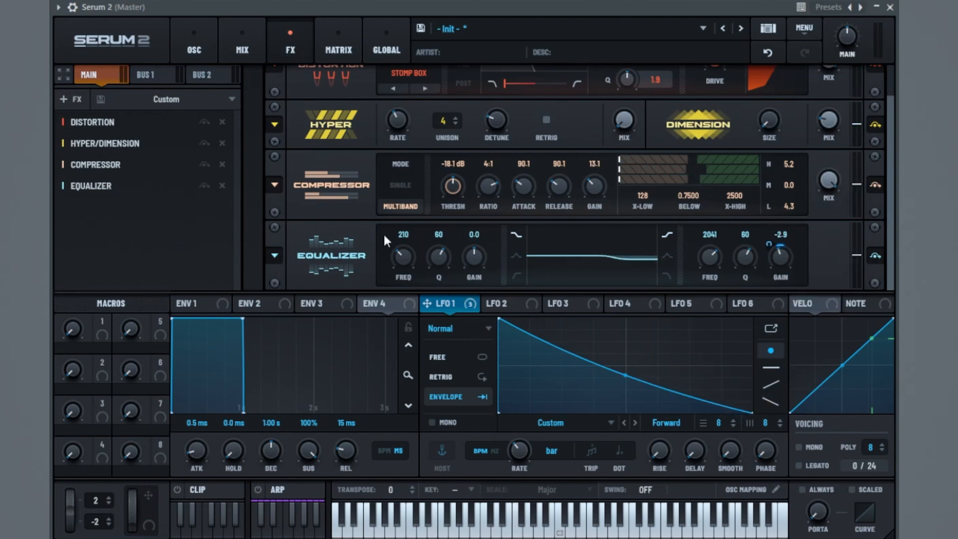
Add a Filter effect at the end of the chain, set its type to Add Bass and adjust its cutoff.
{"action": "left_click", "coordinate": [64, 97]}
{"action": "left_click", "coordinate": [104, 246]}
{"action": "left_click", "coordinate": [433, 244]}
{"action": "mouse_move", "coordinate": [452, 332]}
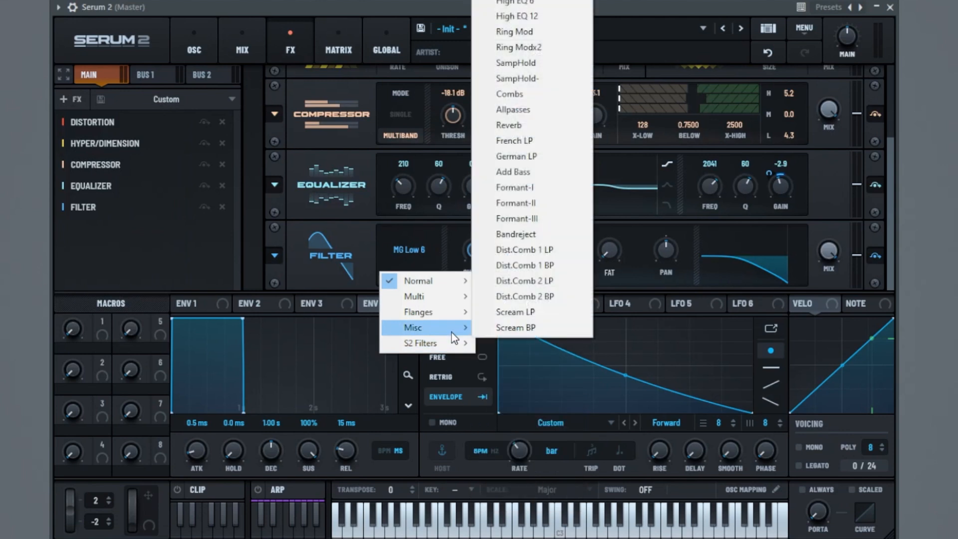
{"action": "left_click", "coordinate": [523, 172]}
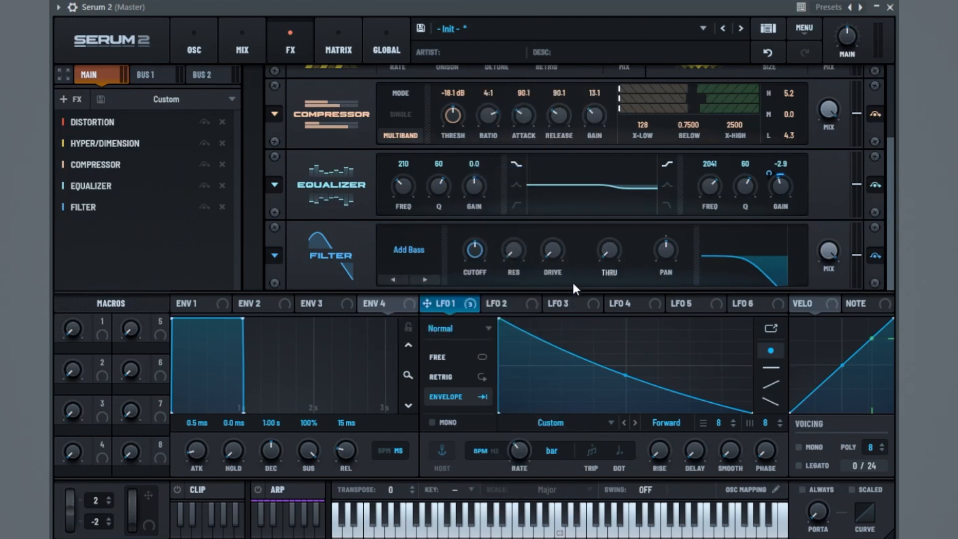
{"action": "left_click_drag", "start_coordinate": [481, 247], "coordinate": [627, 86]}
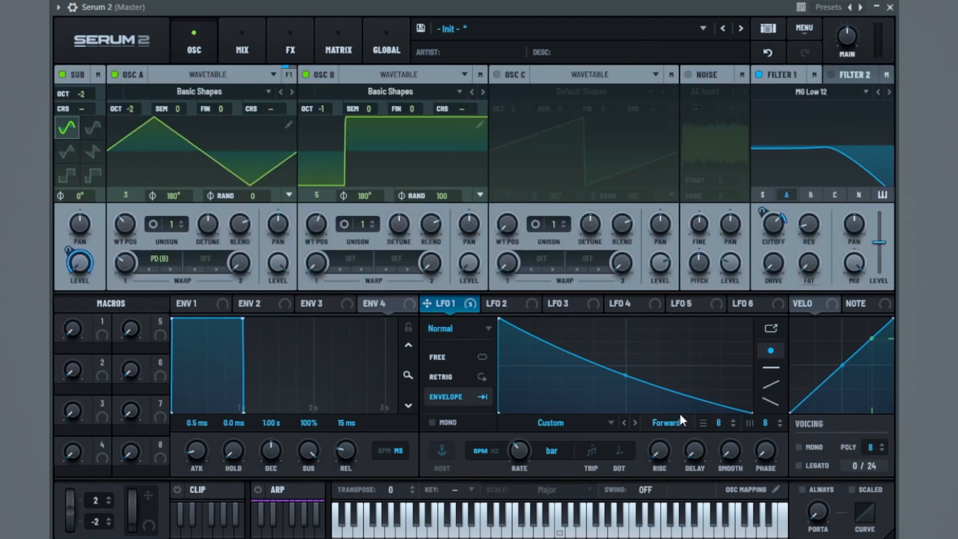
Route LFO 2 to the global Main Tuning in the modulation matrix with a very small positive amount.
{"action": "left_click", "coordinate": [516, 302]}
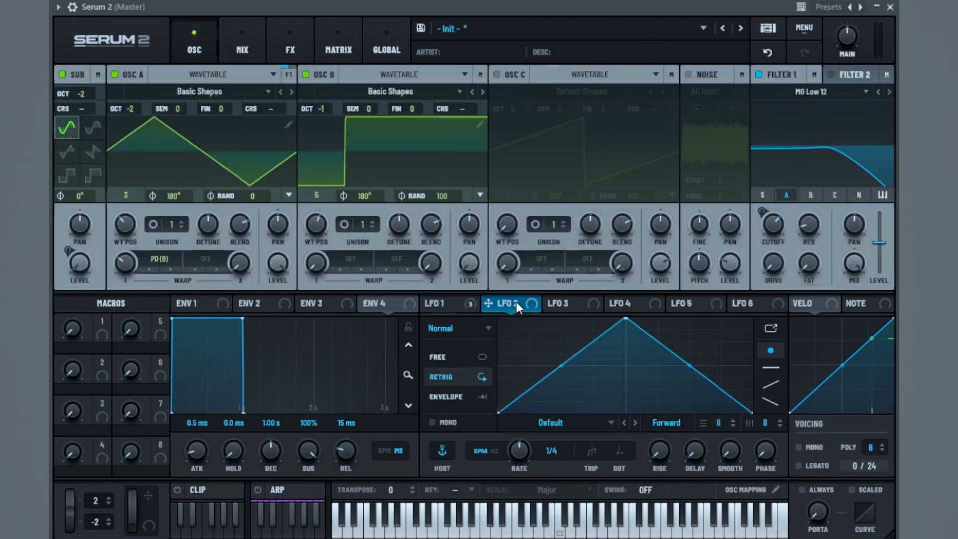
{"action": "left_click", "coordinate": [339, 44]}
{"action": "left_click", "coordinate": [125, 171]}
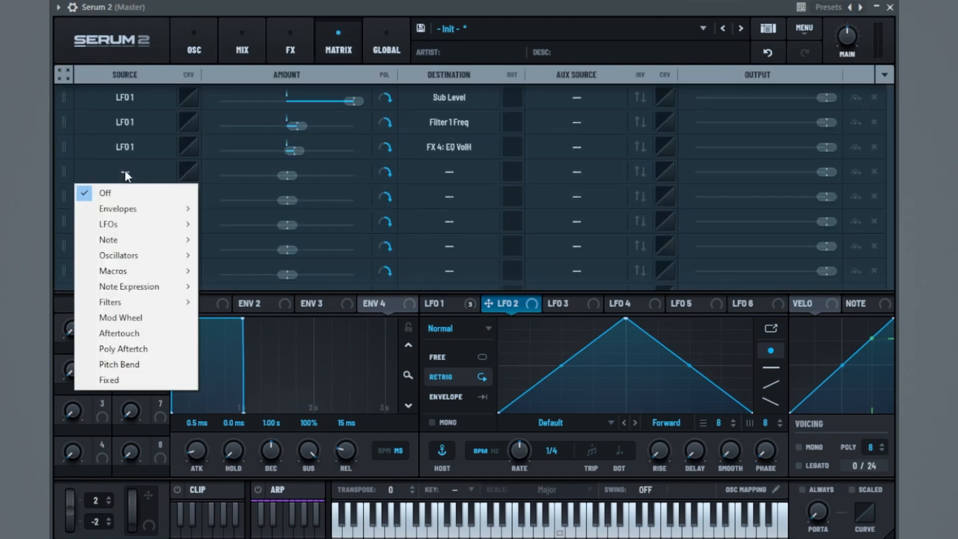
{"action": "mouse_move", "coordinate": [126, 227]}
{"action": "left_click", "coordinate": [232, 238]}
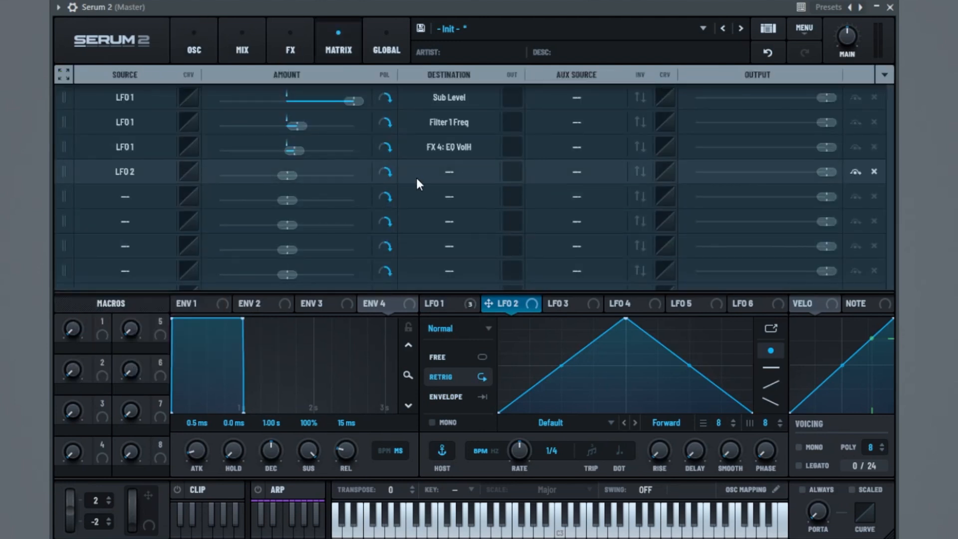
{"action": "left_click", "coordinate": [445, 173]}
{"action": "mouse_move", "coordinate": [455, 470]}
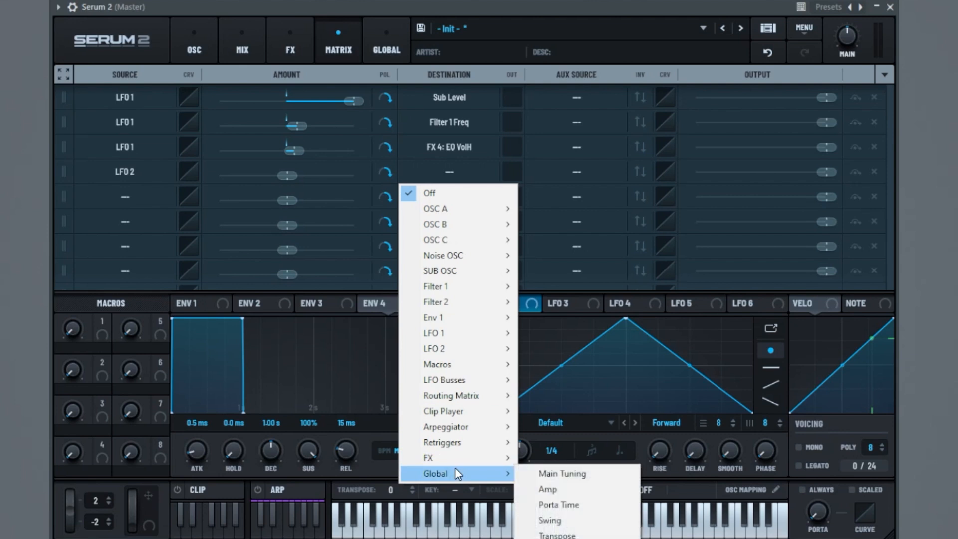
{"action": "left_click", "coordinate": [569, 473]}
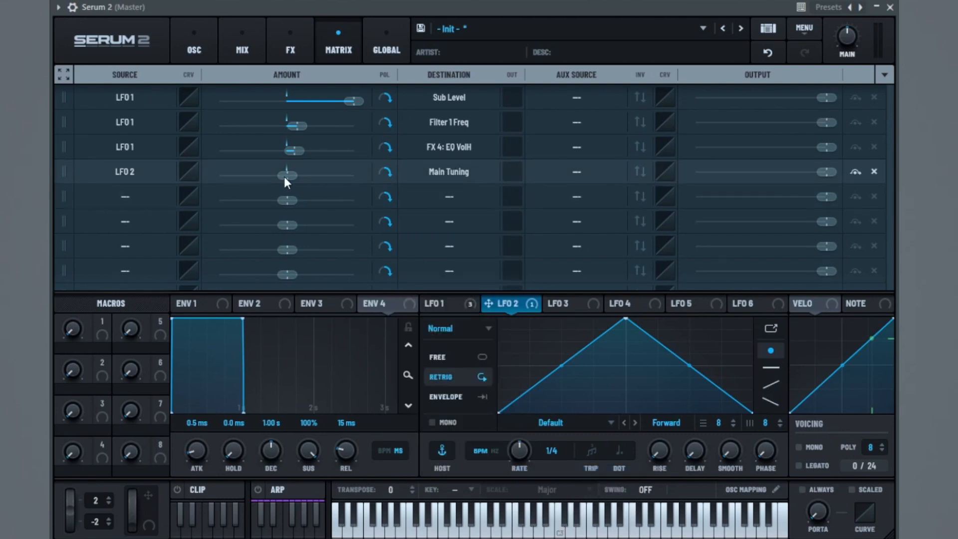
{"action": "mouse_move", "coordinate": [283, 176]}
{"action": "left_click_drag", "start_coordinate": [283, 176], "coordinate": [287, 177]}
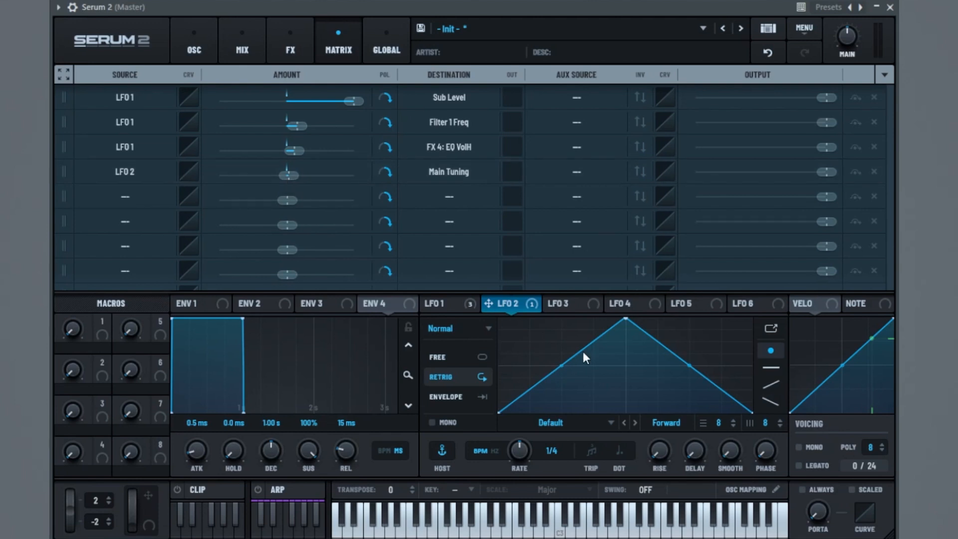
Reshape LFO 2 into a descending ramp in Envelope mode at a one-bar rate, and return to the oscillator page.
{"action": "left_click_drag", "start_coordinate": [623, 327], "coordinate": [505, 272]}
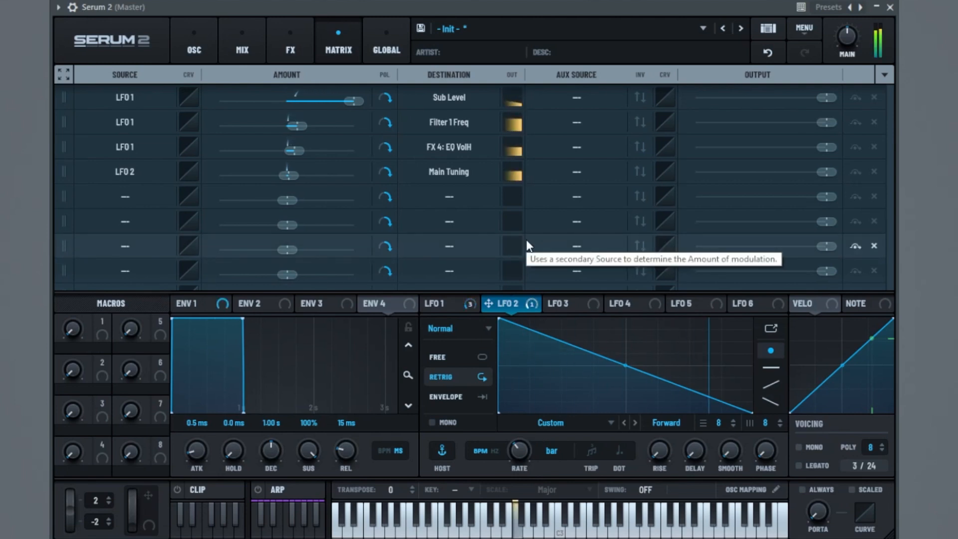
{"action": "left_click", "coordinate": [460, 397]}
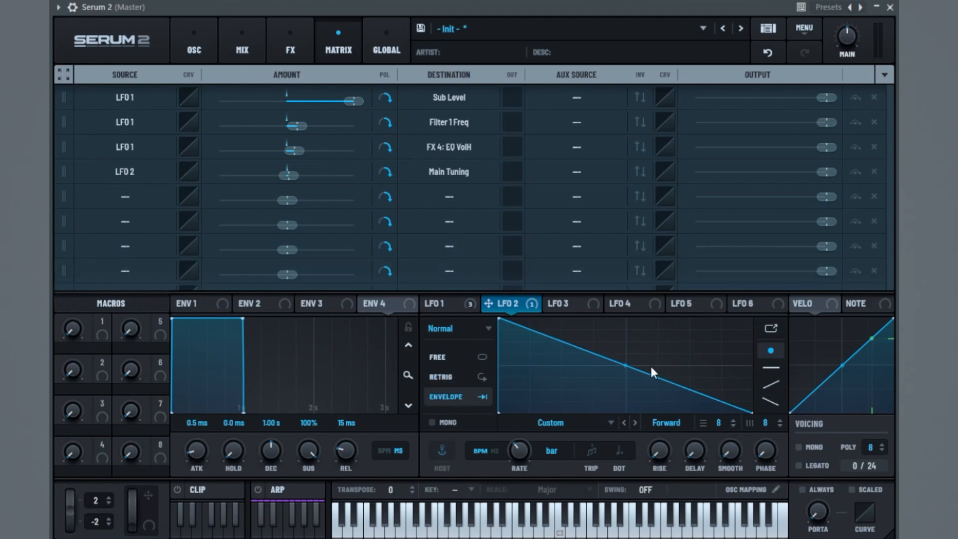
{"action": "left_click", "coordinate": [185, 42]}
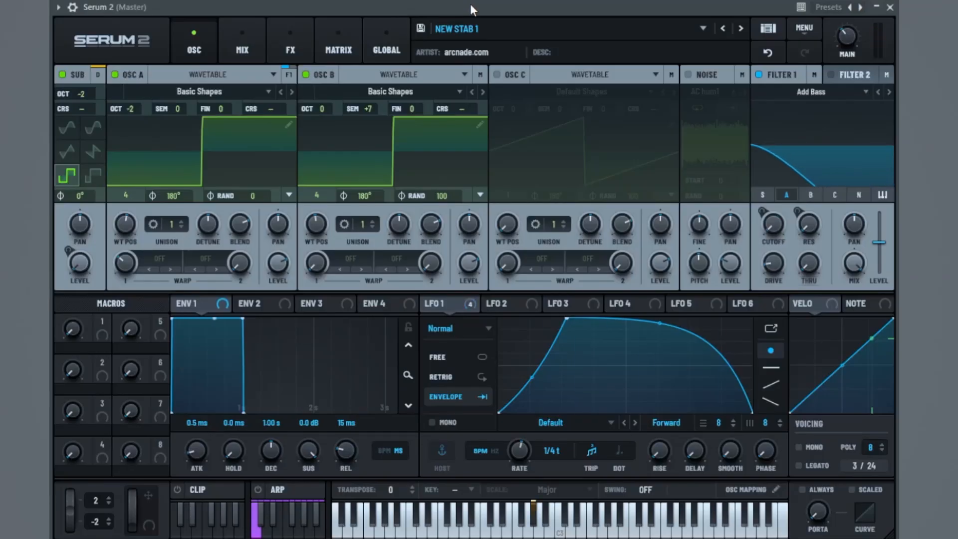
Initialize the preset and set oscillator A to the Basic Shapes wavetable at position 4, with its octave at -2.
{"action": "left_click", "coordinate": [804, 28]}
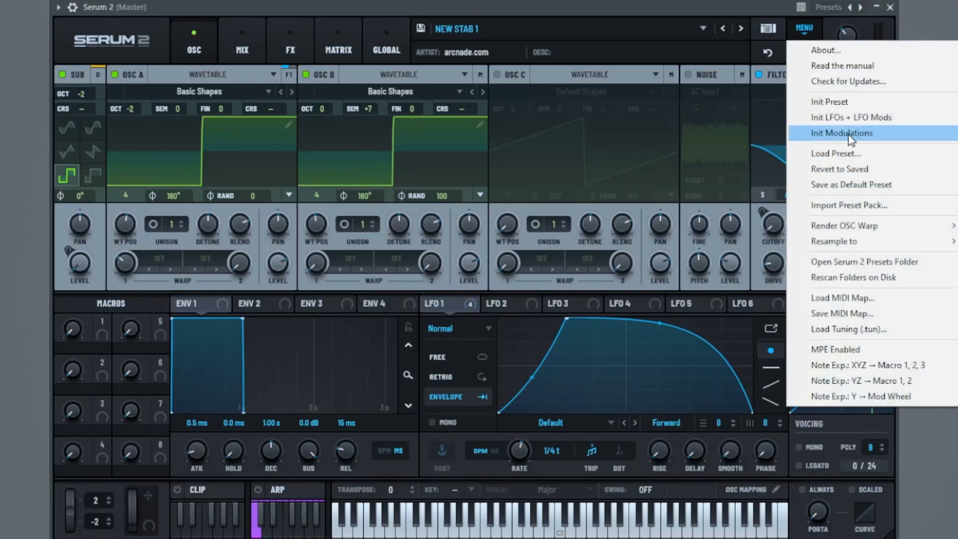
{"action": "left_click", "coordinate": [829, 102]}
{"action": "left_click", "coordinate": [199, 92]}
{"action": "mouse_move", "coordinate": [161, 109]}
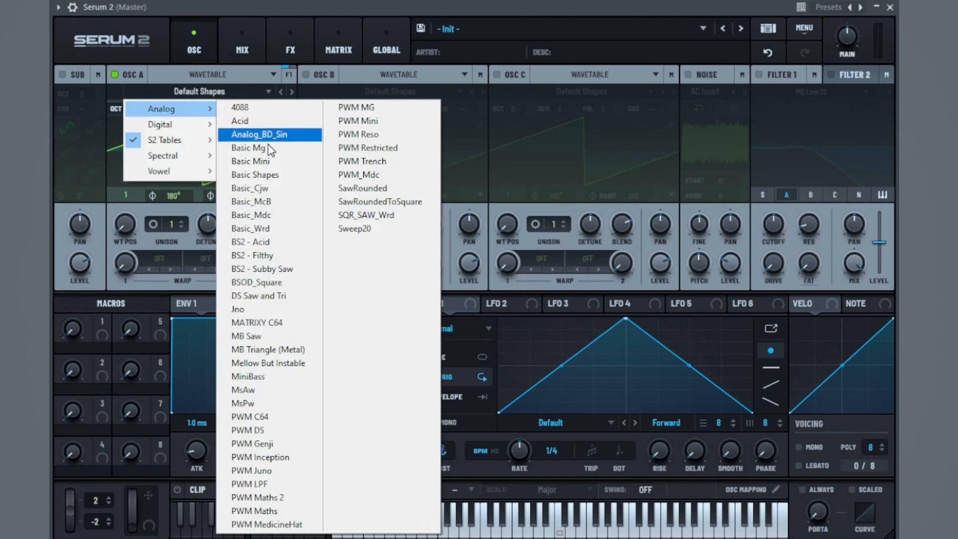
{"action": "left_click", "coordinate": [255, 175]}
{"action": "left_click_drag", "start_coordinate": [126, 232], "coordinate": [152, 175]}
{"action": "left_click_drag", "start_coordinate": [136, 110], "coordinate": [128, 133]}
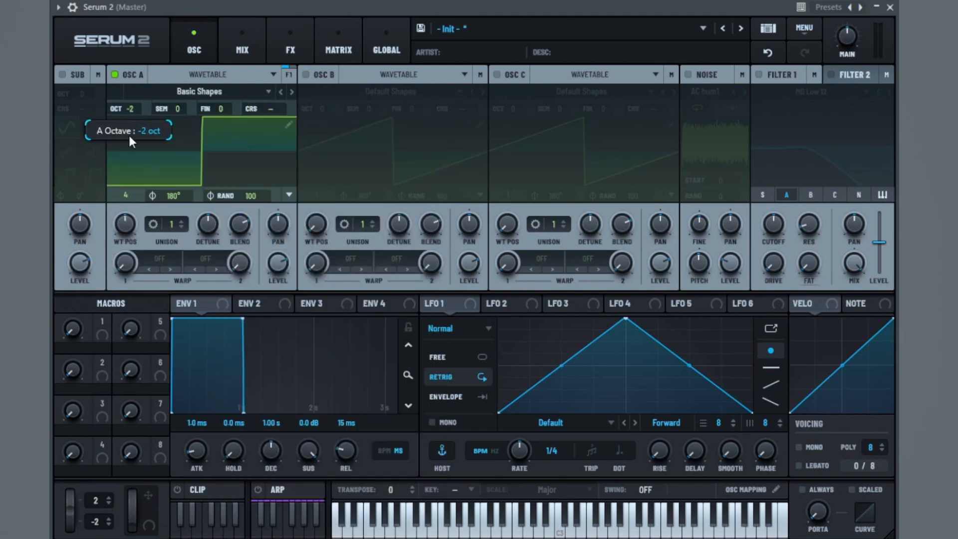
Enable oscillator B with Basic Shapes at wavetable position 4, tune it to +1 octave and +7 semitones, and audition the sound.
{"action": "left_click", "coordinate": [323, 75]}
{"action": "left_click", "coordinate": [412, 92]}
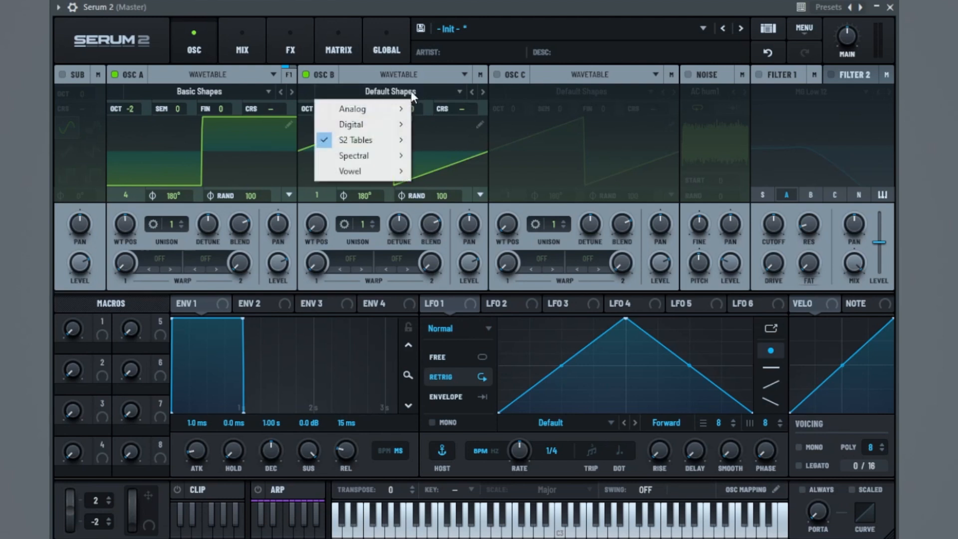
{"action": "mouse_move", "coordinate": [354, 109]}
{"action": "left_click", "coordinate": [439, 175]}
{"action": "mouse_move", "coordinate": [342, 111]}
{"action": "left_mouse_down"}
{"action": "mouse_move", "coordinate": [328, 100]}
{"action": "mouse_move", "coordinate": [340, 97]}
{"action": "left_mouse_up"}
{"action": "left_click_drag", "start_coordinate": [322, 232], "coordinate": [343, 161]}
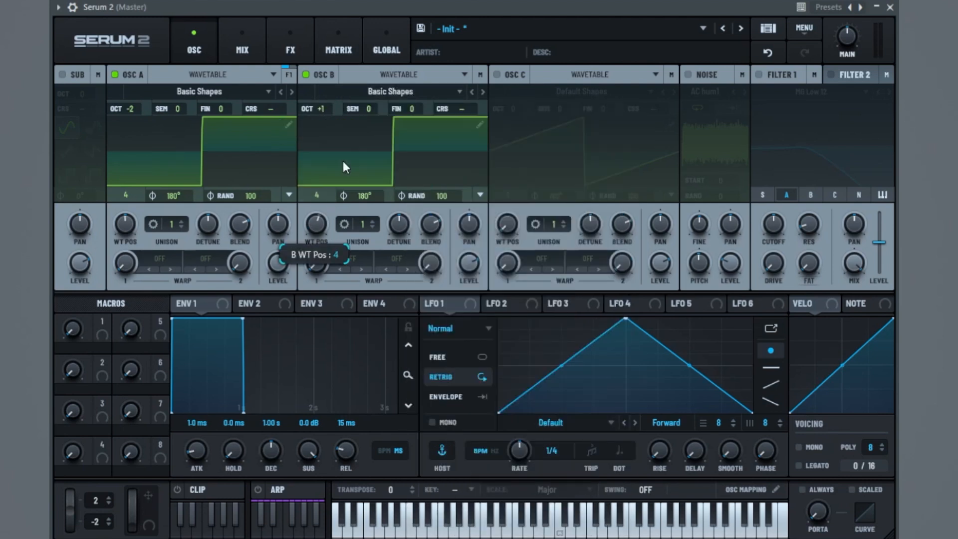
{"action": "left_click_drag", "start_coordinate": [356, 110], "coordinate": [389, 76]}
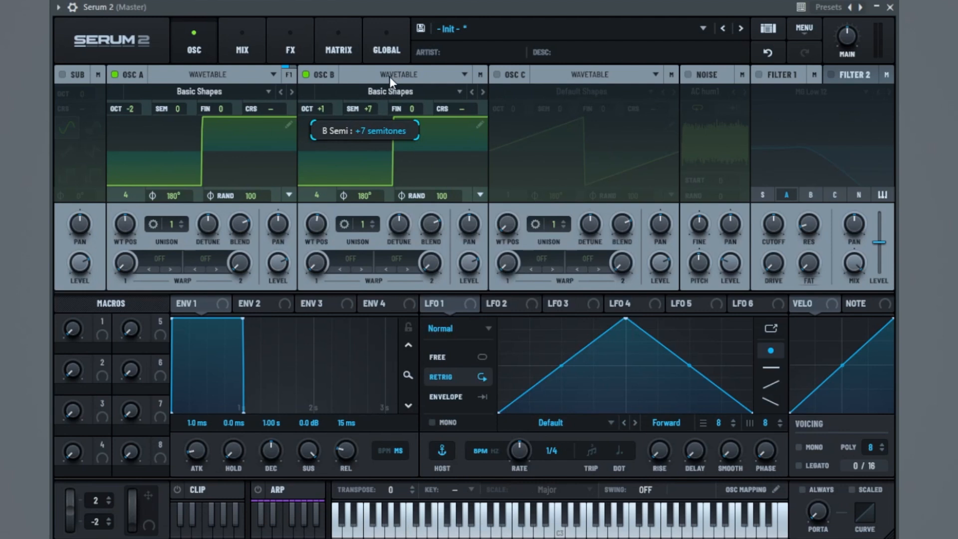
{"action": "key", "text": "space"}
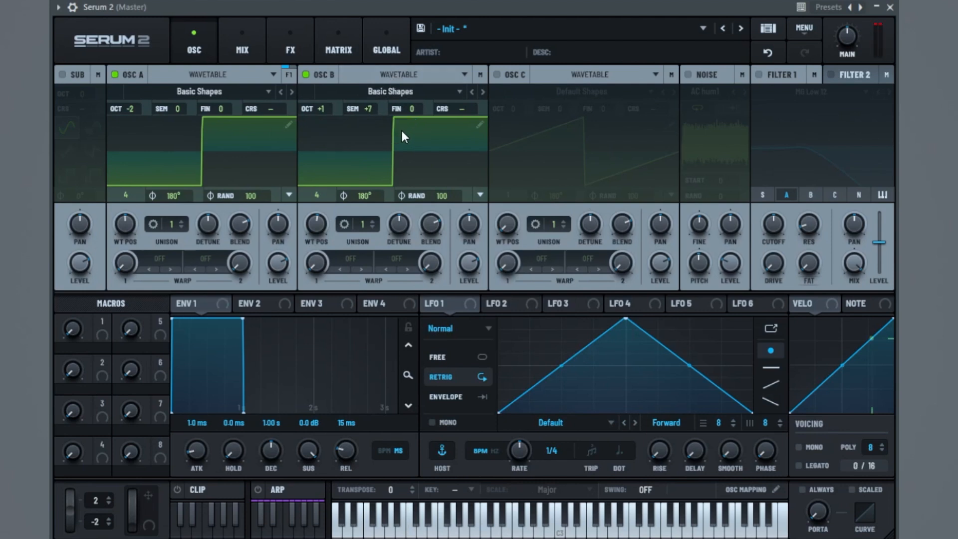
Set oscillator A's random phase to 0 and enable the sine sub oscillator at octave -2.
{"action": "double_click", "coordinate": [250, 196]}
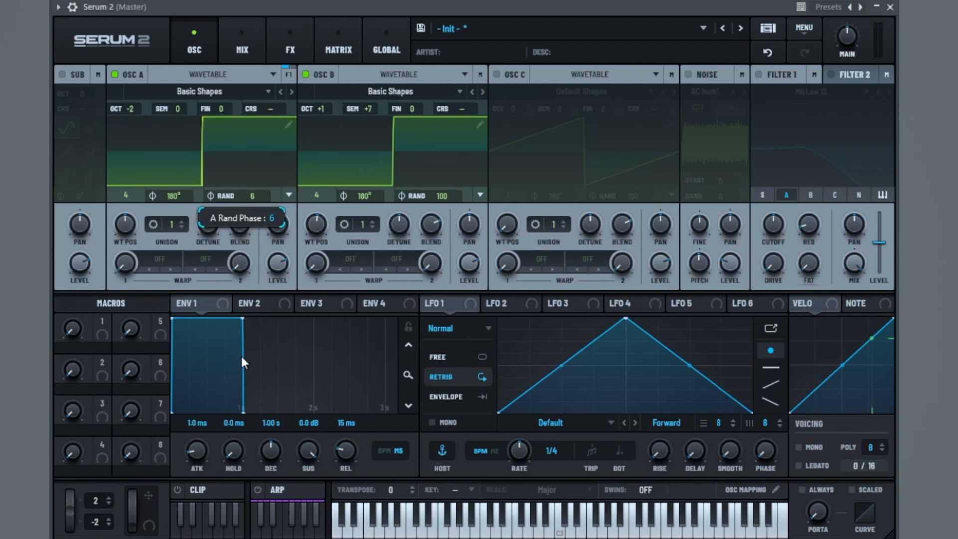
{"action": "left_click", "coordinate": [62, 75]}
{"action": "mouse_move", "coordinate": [82, 95]}
{"action": "left_mouse_down"}
{"action": "mouse_move", "coordinate": [81, 116]}
{"action": "mouse_move", "coordinate": [87, 109]}
{"action": "left_mouse_up"}
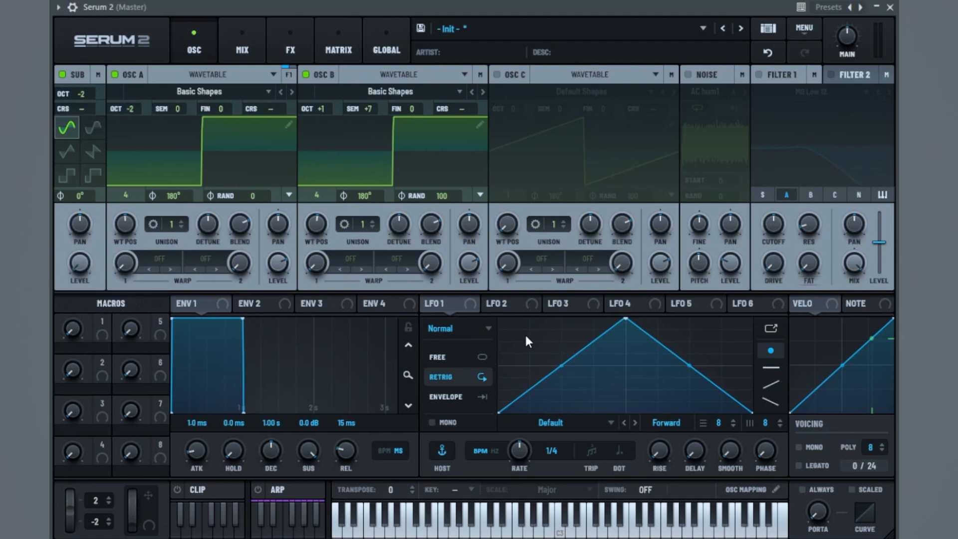
Set LFO 1 to Envelope mode at 1/4 triplet, shape an early peak with a curved rise and rounded fall, and route it to the sub level.
{"action": "left_click", "coordinate": [467, 399]}
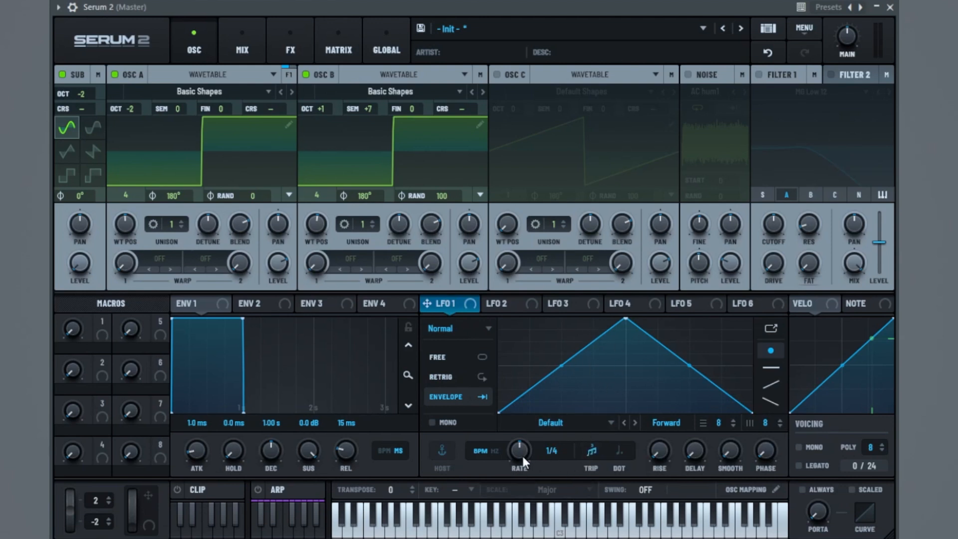
{"action": "left_click_drag", "start_coordinate": [520, 454], "coordinate": [526, 453]}
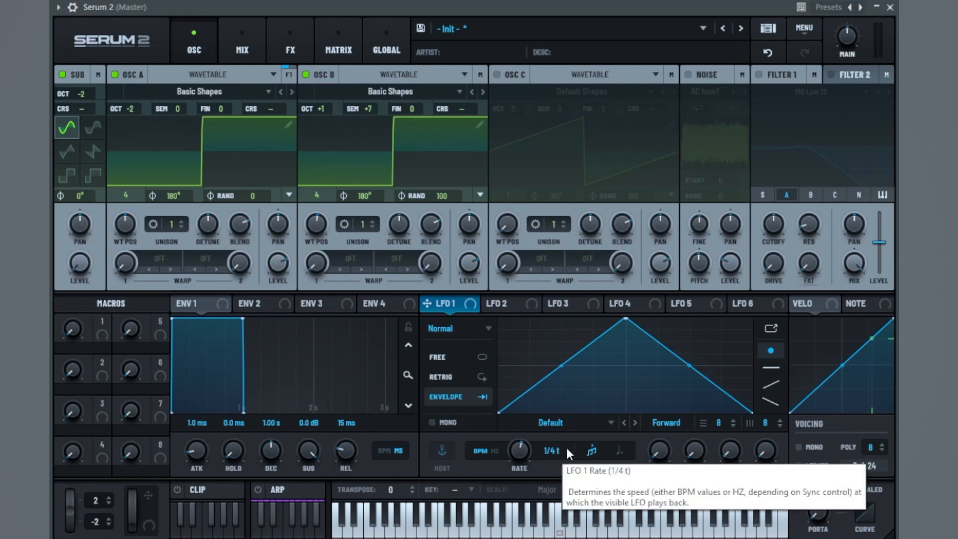
{"action": "left_click_drag", "start_coordinate": [629, 322], "coordinate": [562, 258]}
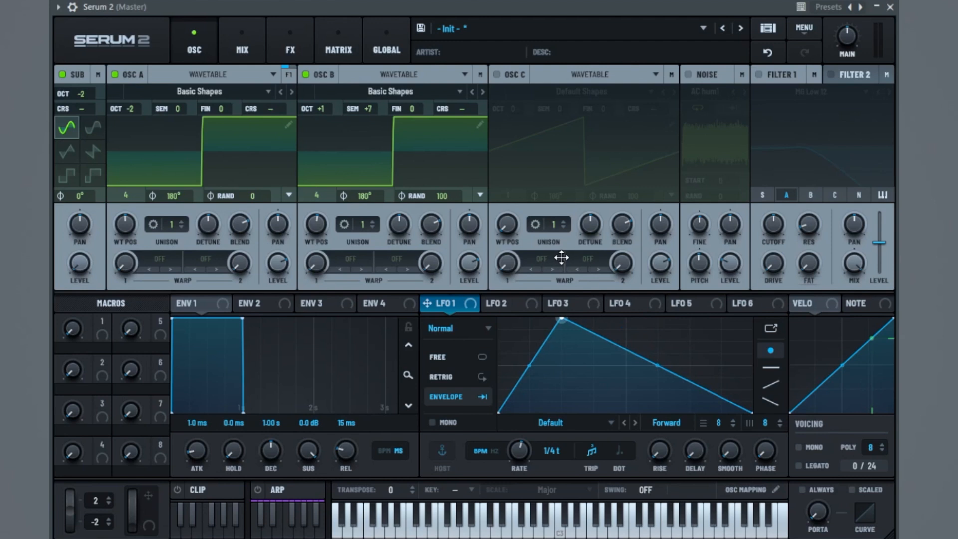
{"action": "left_click_drag", "start_coordinate": [530, 365], "coordinate": [550, 370]}
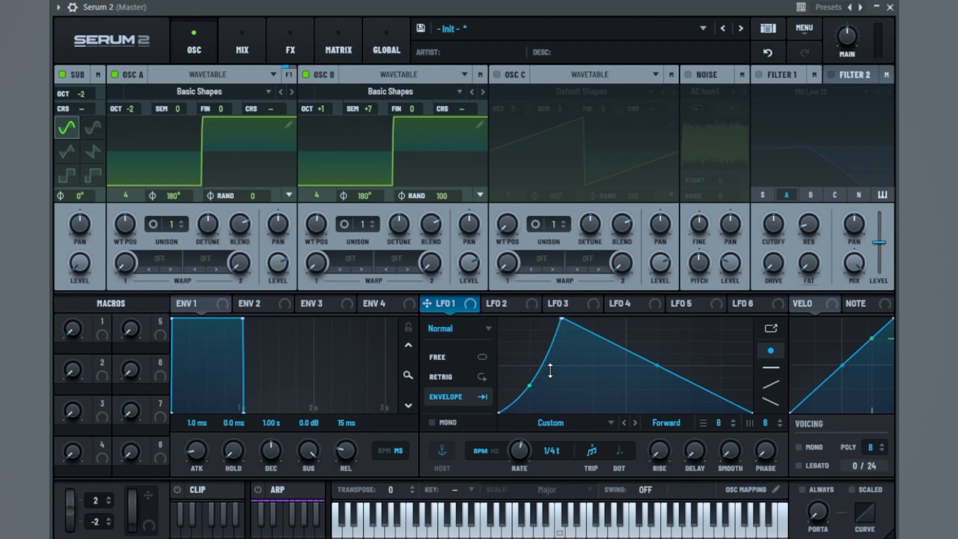
{"action": "left_click_drag", "start_coordinate": [655, 370], "coordinate": [687, 335]}
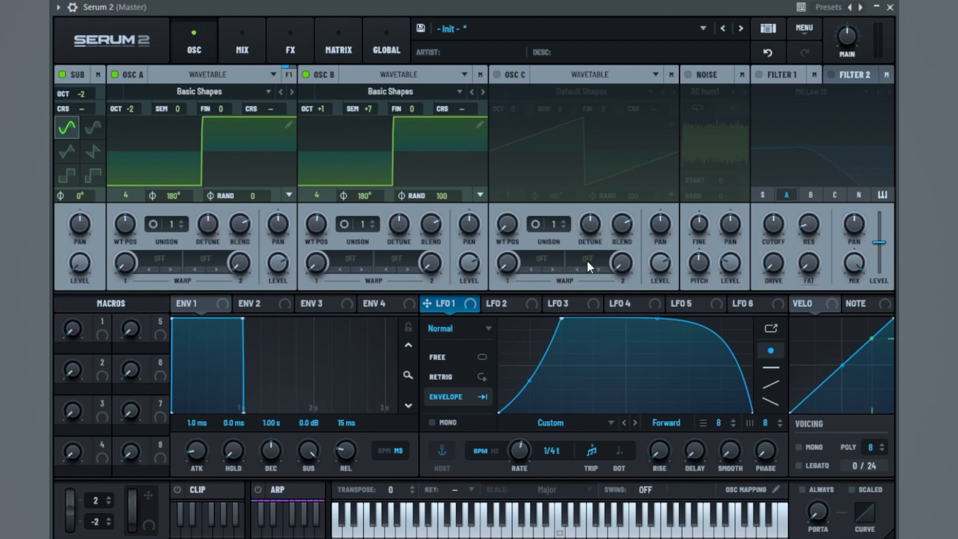
{"action": "left_click_drag", "start_coordinate": [458, 307], "coordinate": [88, 267]}
Enable Filter 1 as Add Bass, modulate its cutoff with LFO 1, turn its resonance down and add a little drive.
{"action": "left_click", "coordinate": [761, 71]}
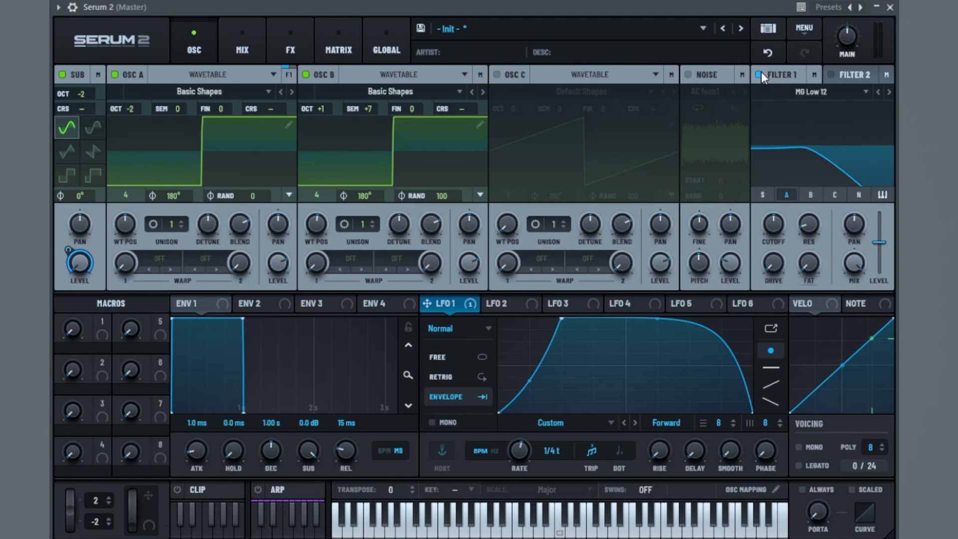
{"action": "left_click", "coordinate": [814, 94]}
{"action": "mouse_move", "coordinate": [808, 154]}
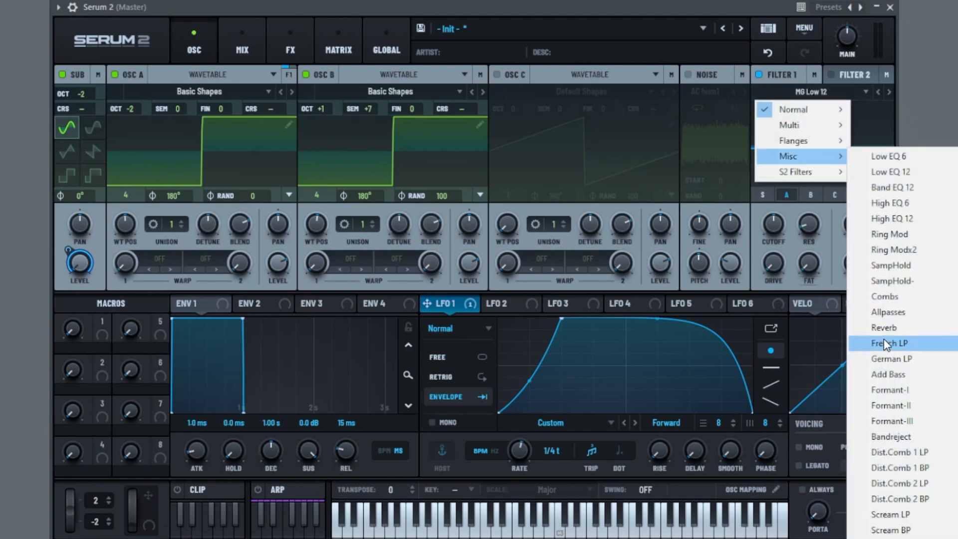
{"action": "left_click", "coordinate": [889, 374]}
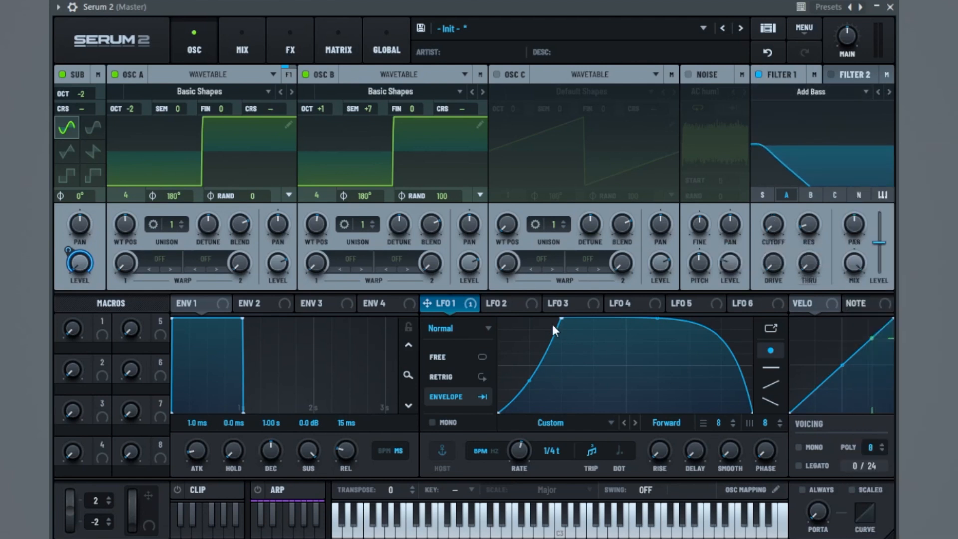
{"action": "left_click_drag", "start_coordinate": [443, 305], "coordinate": [758, 236]}
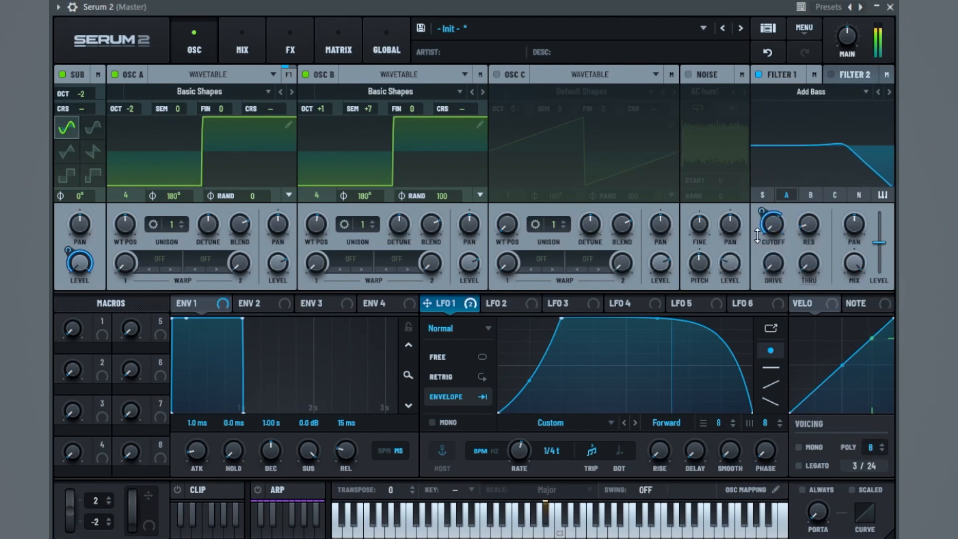
{"action": "left_click_drag", "start_coordinate": [811, 221], "coordinate": [789, 362]}
{"action": "left_click_drag", "start_coordinate": [784, 268], "coordinate": [796, 261]}
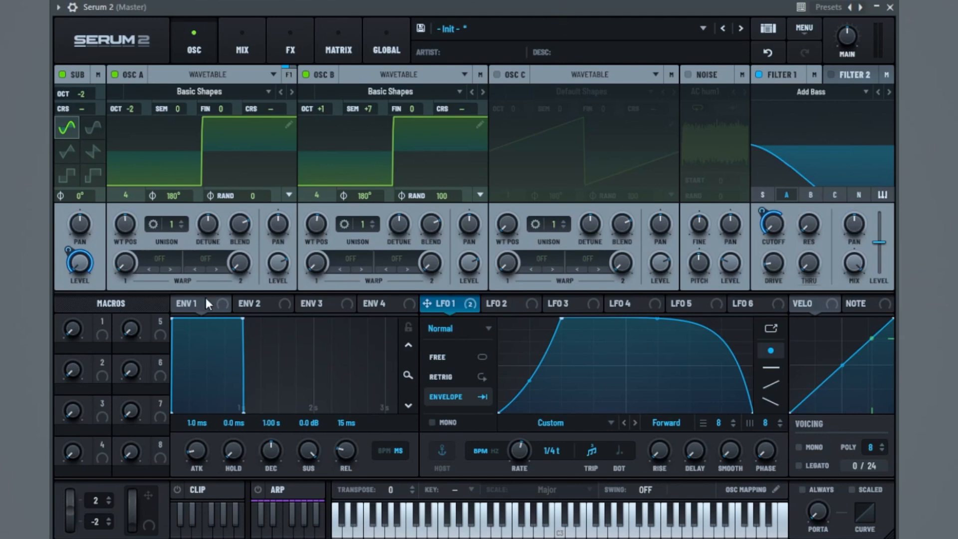
Add a multiband Compressor, lower its upper band thresholds, set Below to 0.7500 and raise the high and low band gains to 5.1.
{"action": "left_click", "coordinate": [298, 36]}
{"action": "left_click", "coordinate": [71, 99]}
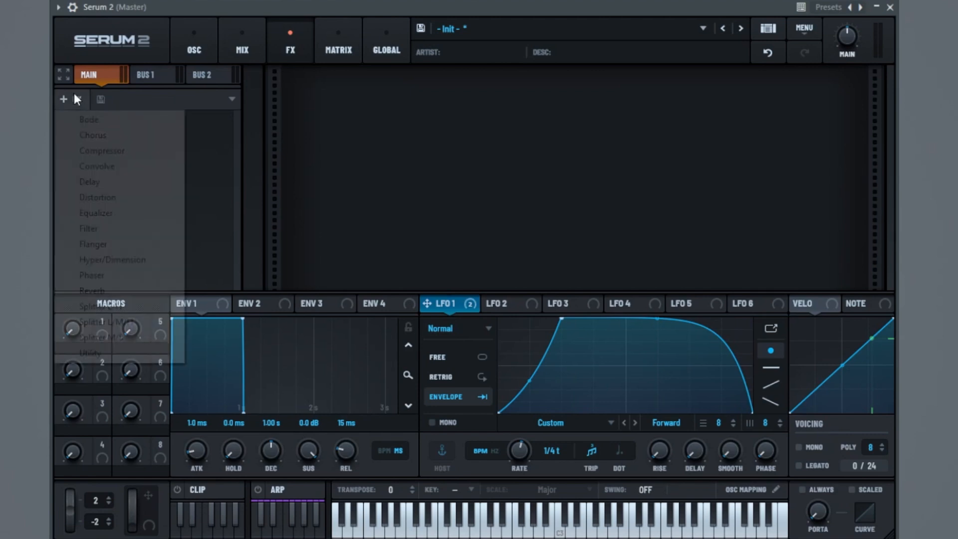
{"action": "left_click", "coordinate": [122, 151]}
{"action": "left_click_drag", "start_coordinate": [606, 98], "coordinate": [621, 90]}
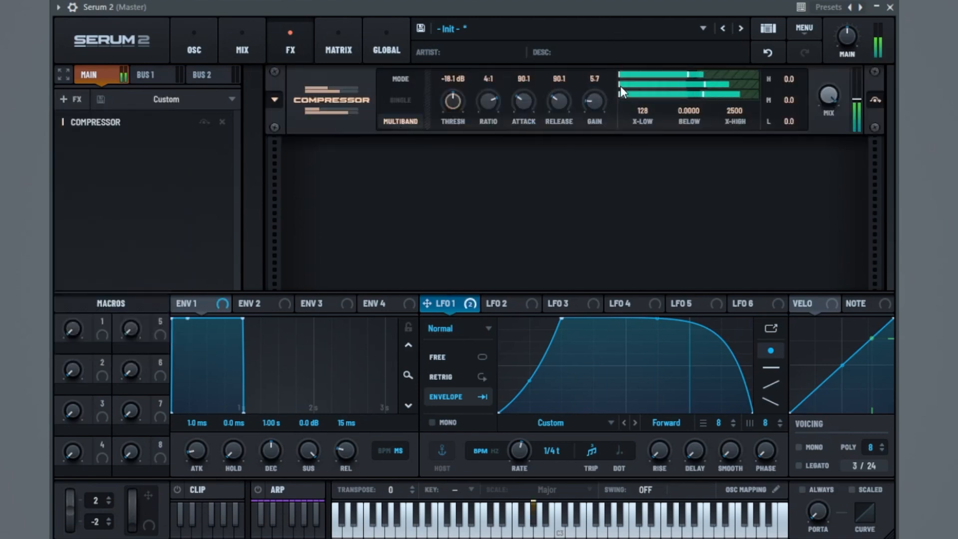
{"action": "left_click_drag", "start_coordinate": [699, 95], "coordinate": [736, 12]}
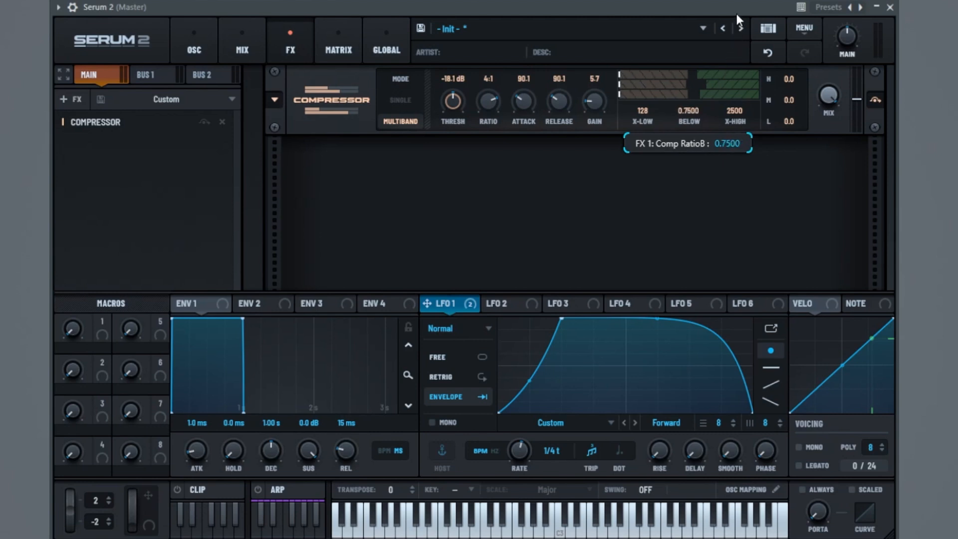
{"action": "mouse_move", "coordinate": [790, 79]}
{"action": "left_mouse_down"}
{"action": "mouse_move", "coordinate": [796, 68]}
{"action": "mouse_move", "coordinate": [793, 78]}
{"action": "left_mouse_up"}
{"action": "left_click_drag", "start_coordinate": [794, 121], "coordinate": [798, 76]}
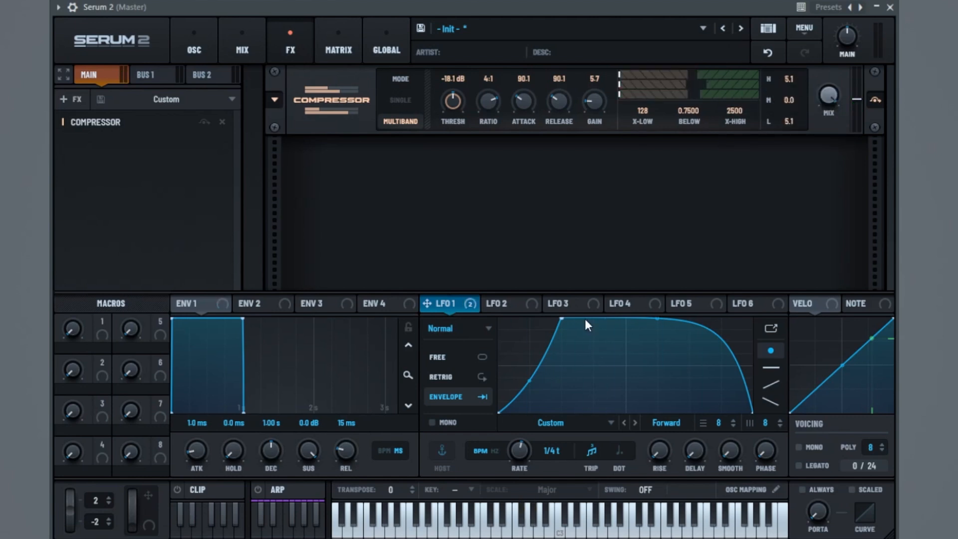
Add an MG Low 6 Filter after the Compressor, lower its cutoff and modulate it with LFO 1.
{"action": "left_click", "coordinate": [72, 99]}
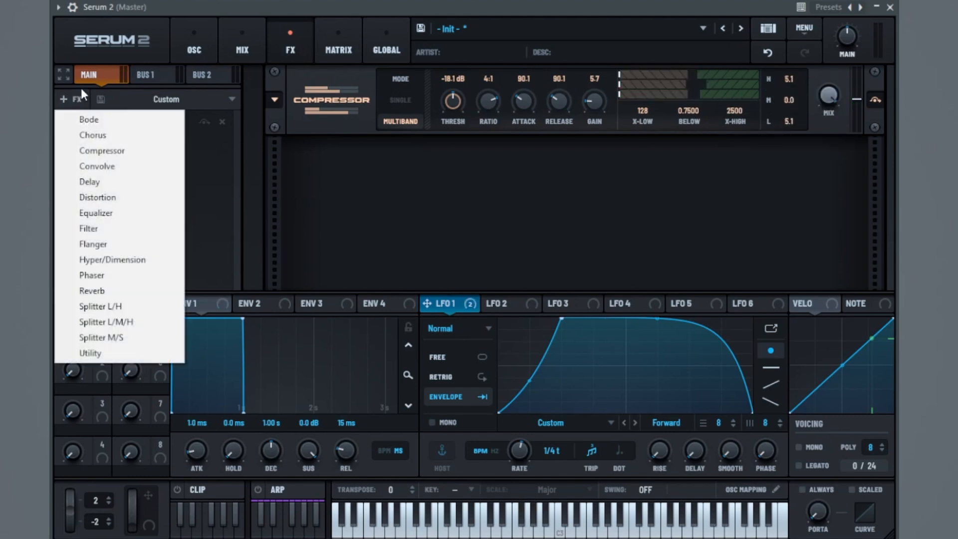
{"action": "left_click", "coordinate": [132, 230]}
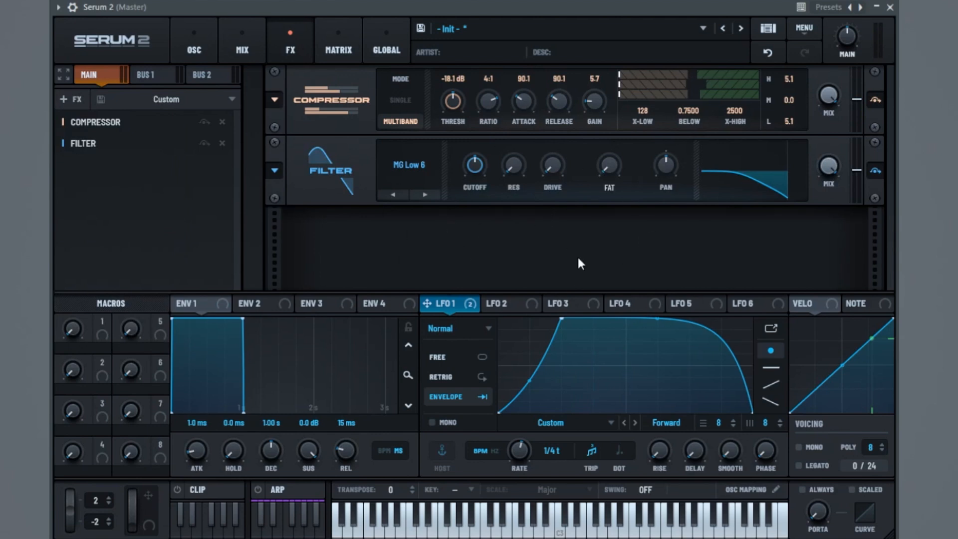
{"action": "mouse_move", "coordinate": [474, 166]}
{"action": "left_mouse_down"}
{"action": "mouse_move", "coordinate": [463, 298]}
{"action": "mouse_move", "coordinate": [465, 187]}
{"action": "mouse_move", "coordinate": [487, 161]}
{"action": "mouse_move", "coordinate": [472, 160]}
{"action": "left_mouse_up"}
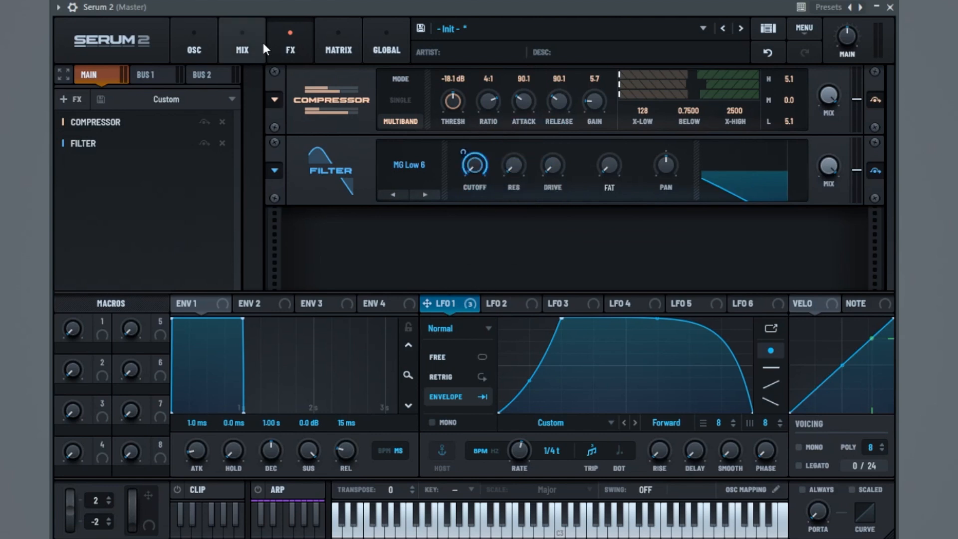
Check the oscillator and mixer settings, fine-tune the effects Filter's cutoff modulation and raise its drive.
{"action": "left_click", "coordinate": [194, 48]}
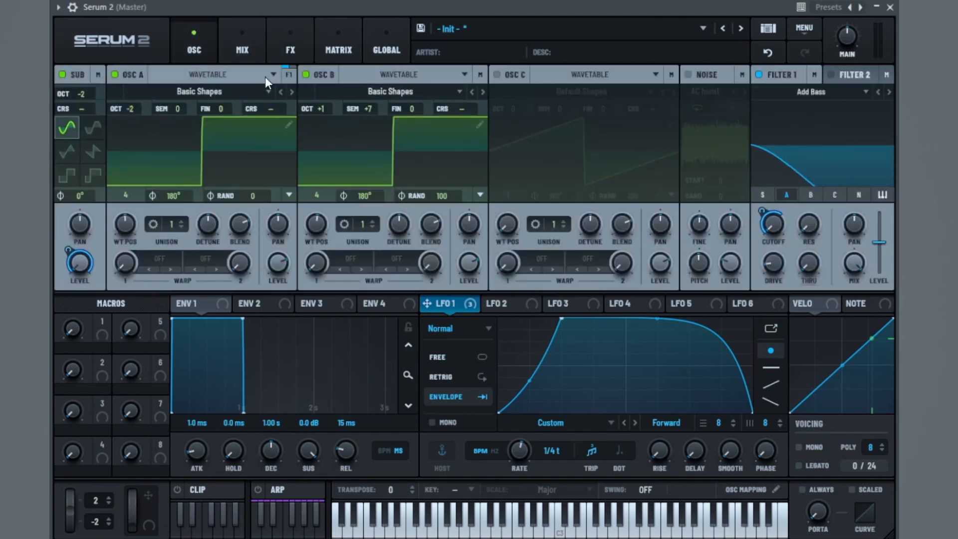
{"action": "left_click", "coordinate": [242, 49]}
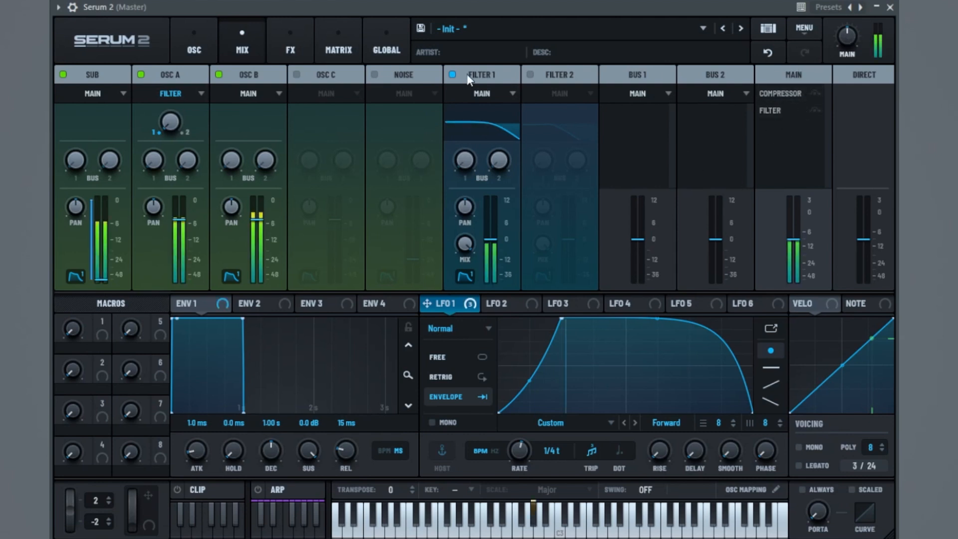
{"action": "left_click", "coordinate": [291, 48]}
{"action": "left_click_drag", "start_coordinate": [465, 164], "coordinate": [470, 162]}
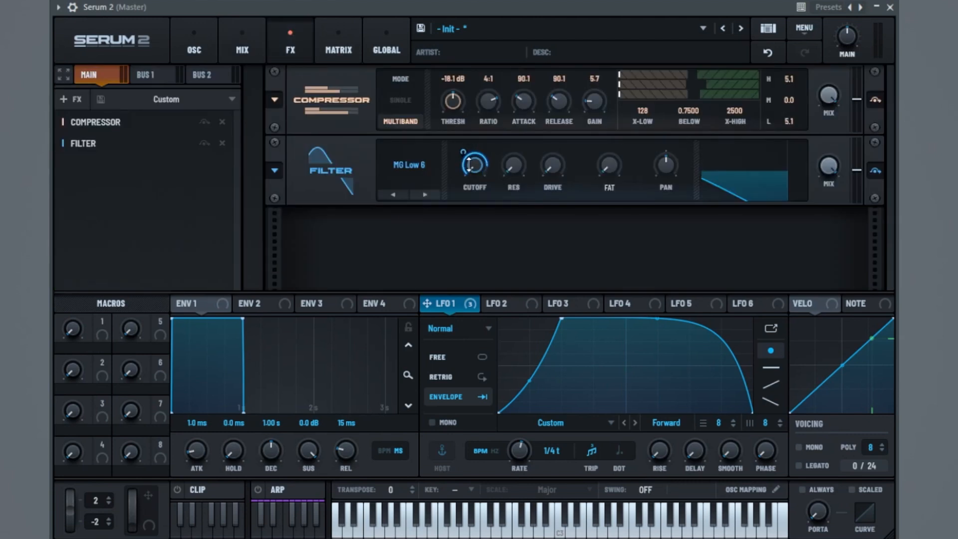
{"action": "left_click_drag", "start_coordinate": [552, 169], "coordinate": [574, 151]}
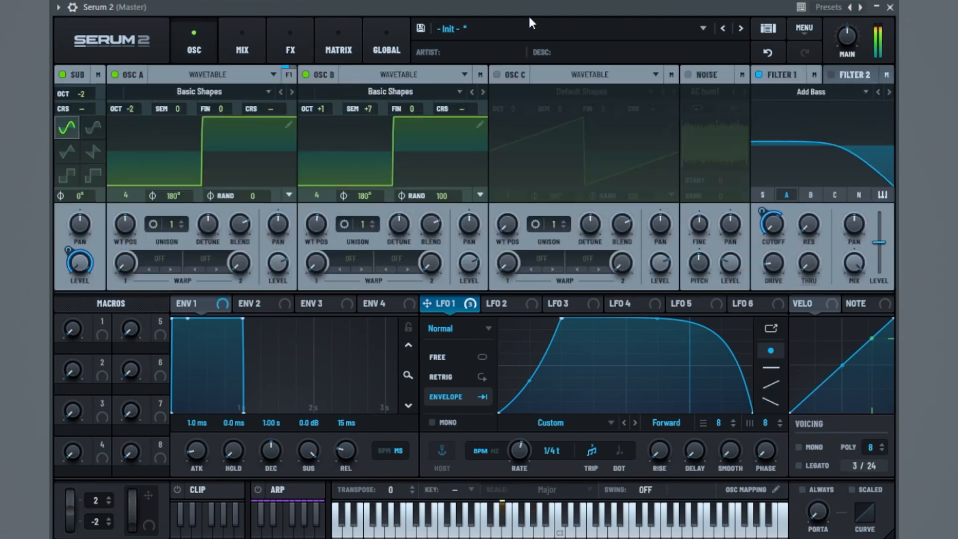
Reset oscillator B's octave to 0 and raise the Compressor's lower band thresholds, bringing the low band to 118%.
{"action": "double_click", "coordinate": [328, 109]}
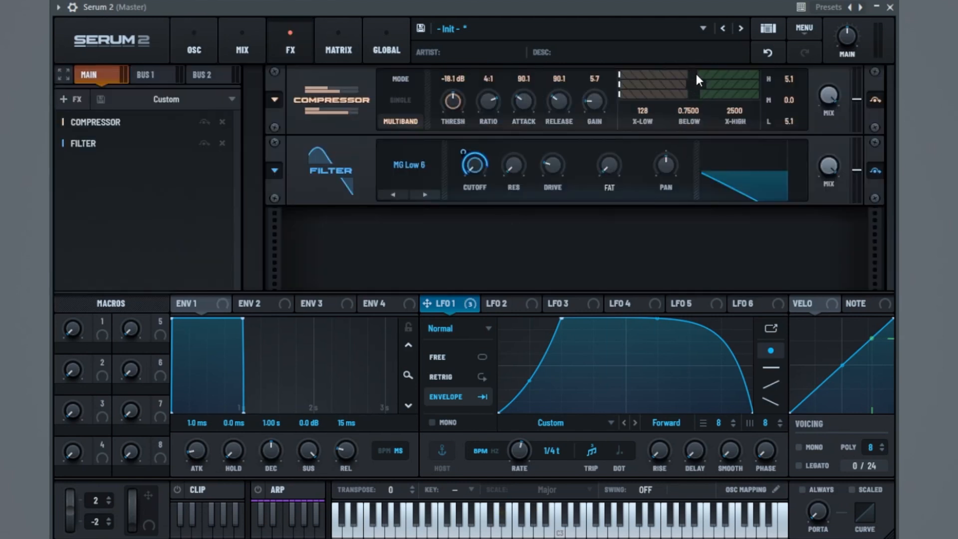
{"action": "left_click_drag", "start_coordinate": [693, 73], "coordinate": [700, 95]}
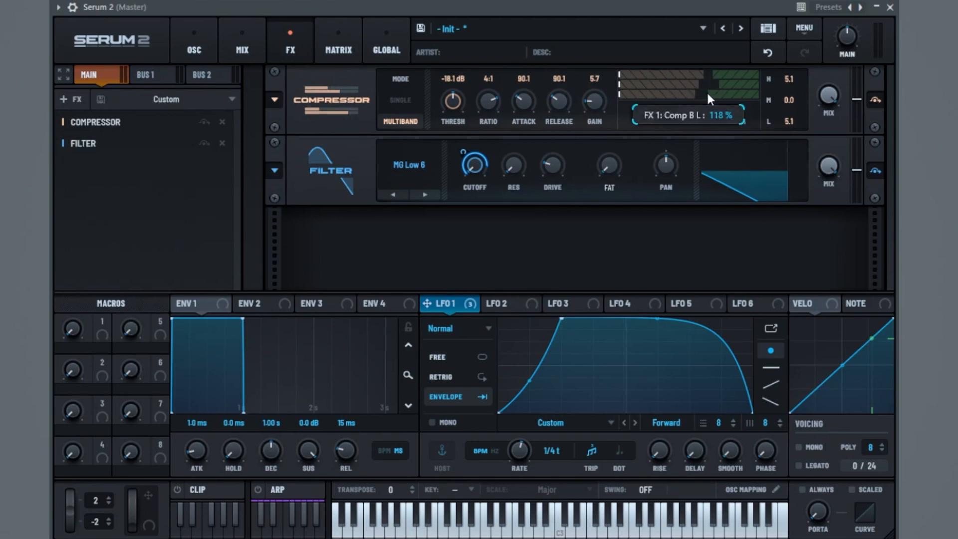
{"action": "key", "text": "space"}
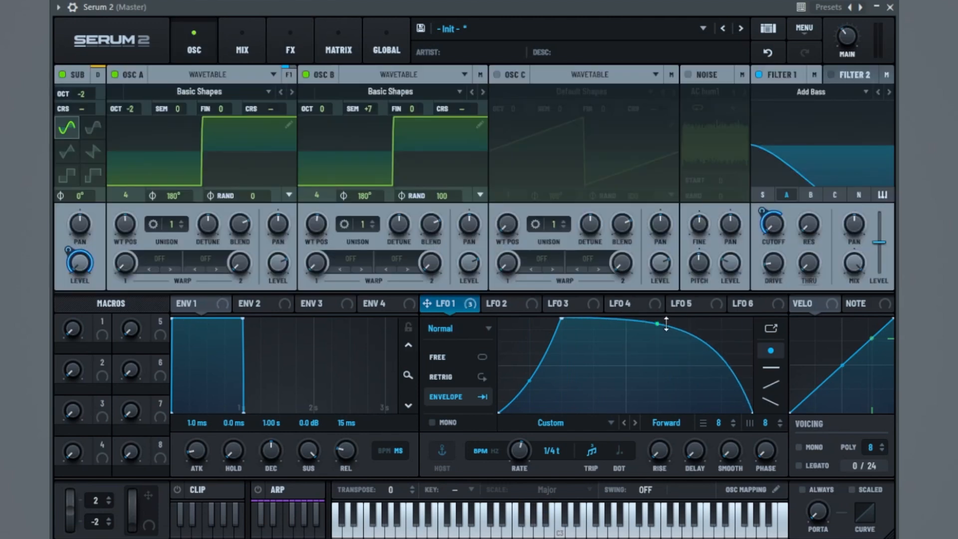
Soften the falling curve of LFO 1 and adjust oscillator B's semitone tuning downward.
{"action": "mouse_move", "coordinate": [667, 324]}
{"action": "left_mouse_down"}
{"action": "mouse_move", "coordinate": [668, 310]}
{"action": "mouse_move", "coordinate": [679, 336]}
{"action": "left_mouse_up"}
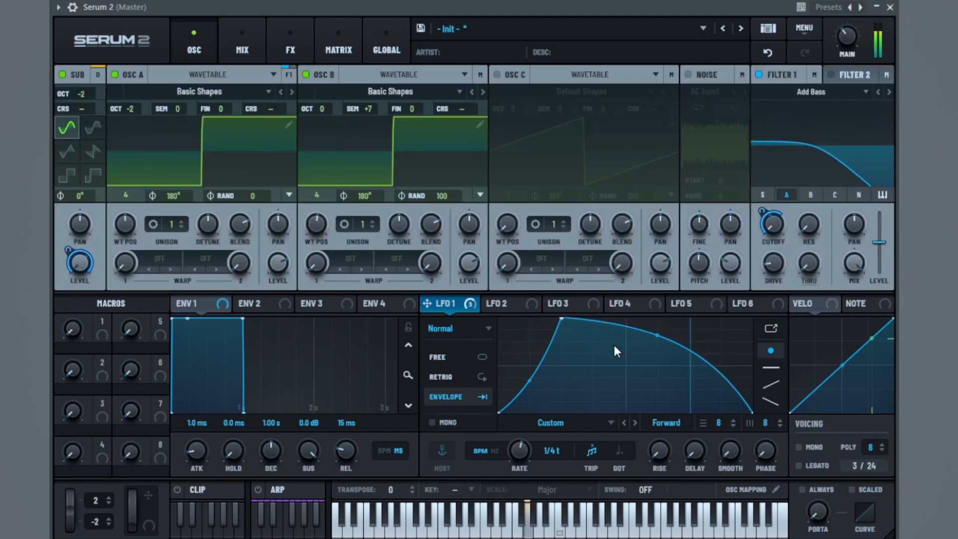
{"action": "left_click_drag", "start_coordinate": [366, 109], "coordinate": [360, 120]}
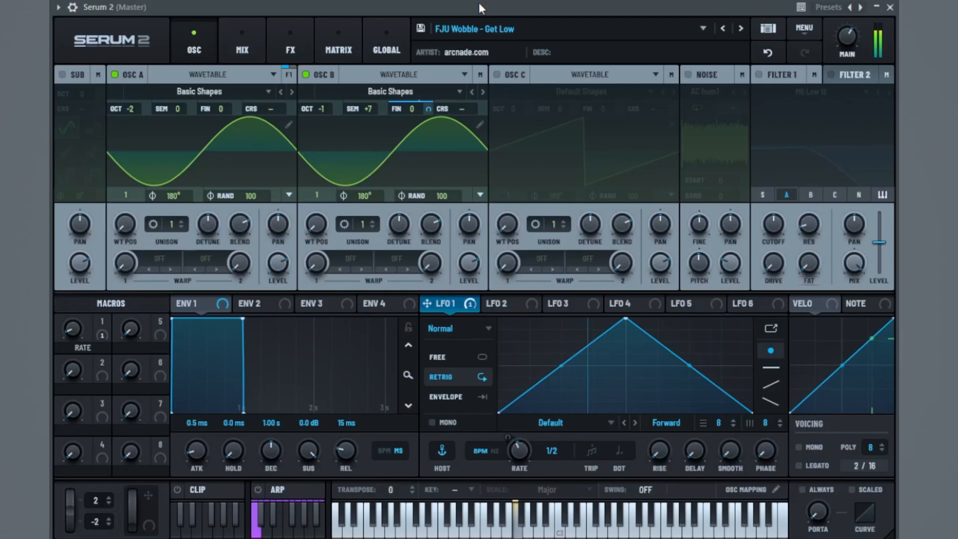
Initialise the preset and load the analog Basic Shapes wavetable into oscillator A.
{"action": "left_click", "coordinate": [804, 28]}
{"action": "left_click", "coordinate": [799, 98]}
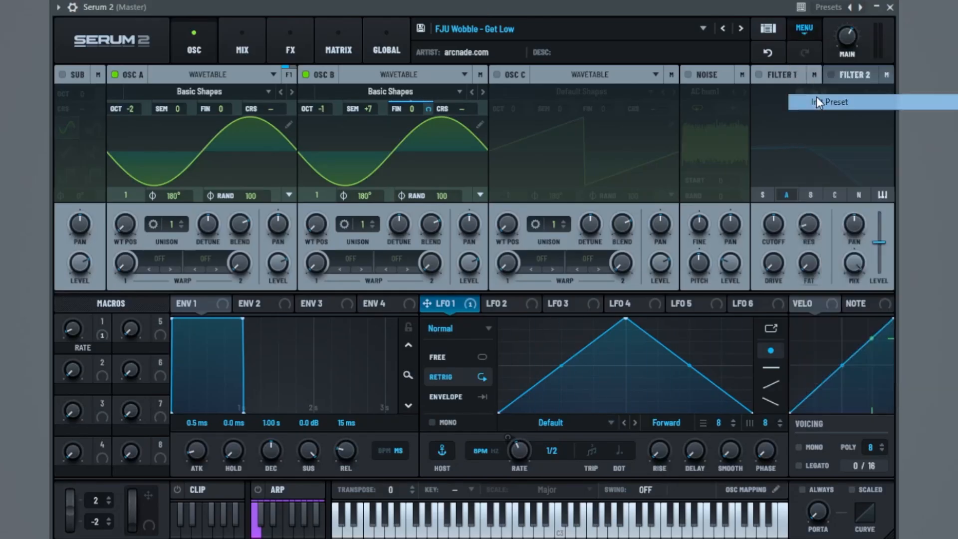
{"action": "left_click", "coordinate": [199, 91]}
{"action": "mouse_move", "coordinate": [190, 110]}
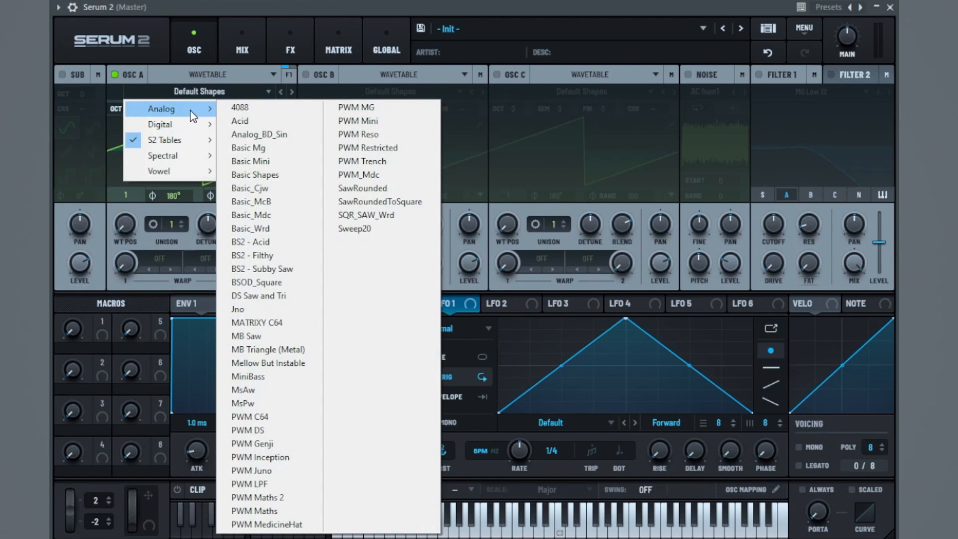
{"action": "left_click", "coordinate": [278, 178]}
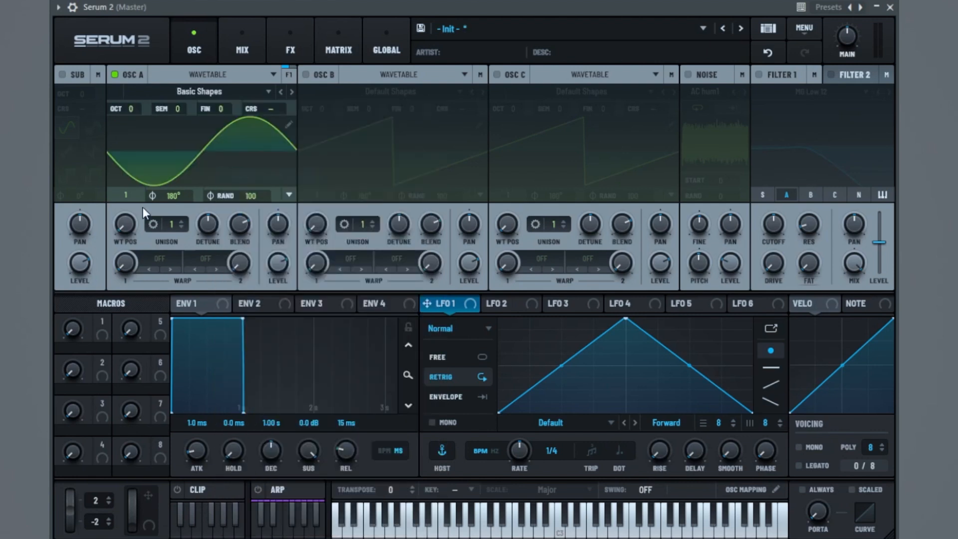
Enable oscillator B and load the analog Basic Shapes wavetable into it.
{"action": "left_click", "coordinate": [306, 75]}
{"action": "left_click", "coordinate": [368, 93]}
{"action": "mouse_move", "coordinate": [384, 108]}
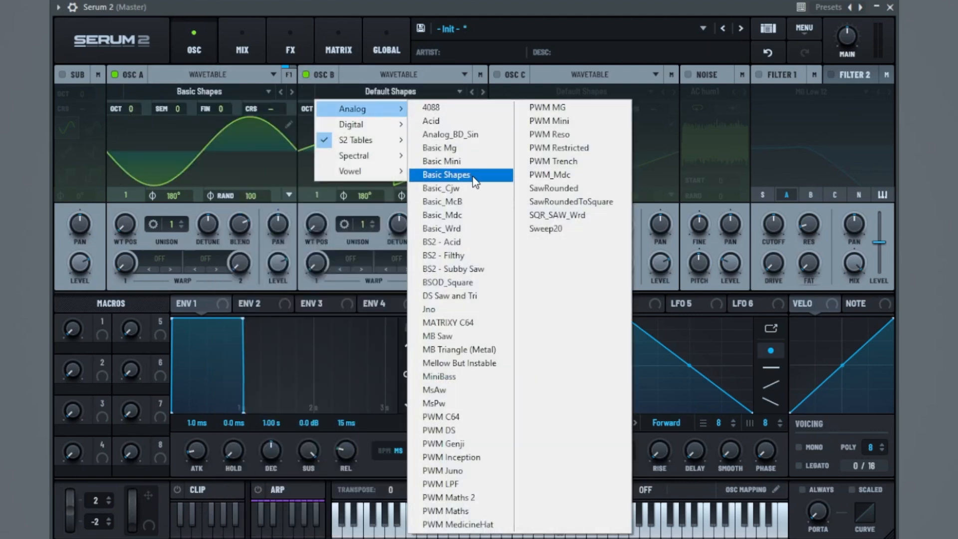
{"action": "left_click", "coordinate": [447, 174]}
Tune oscillator A to octave -2 and oscillator B to octave -1, +7 semitones, with both random phases at 0.
{"action": "left_click_drag", "start_coordinate": [134, 106], "coordinate": [132, 150]}
{"action": "left_click_drag", "start_coordinate": [328, 109], "coordinate": [406, 74]}
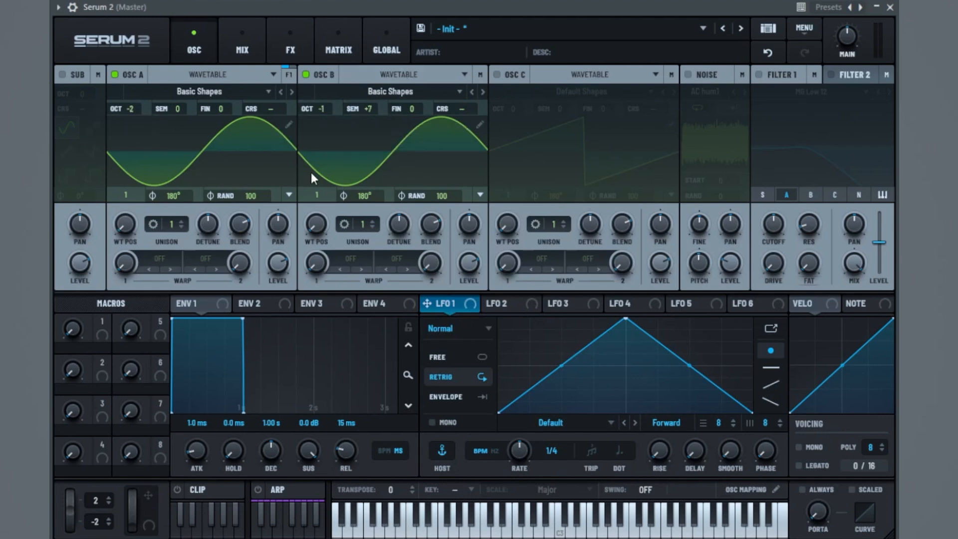
{"action": "mouse_move", "coordinate": [269, 190]}
{"action": "left_mouse_down"}
{"action": "mouse_move", "coordinate": [243, 229]}
{"action": "mouse_move", "coordinate": [242, 309]}
{"action": "left_mouse_up"}
{"action": "left_click_drag", "start_coordinate": [443, 198], "coordinate": [442, 310]}
Modulate oscillator B's fine tuning with LFO 1 at a 1/2 rate and audition the patch.
{"action": "scroll", "coordinate": [514, 463], "scroll_direction": "down", "scroll_amount": 1}
{"action": "left_click_drag", "start_coordinate": [454, 306], "coordinate": [413, 112]}
{"action": "key", "text": "space"}
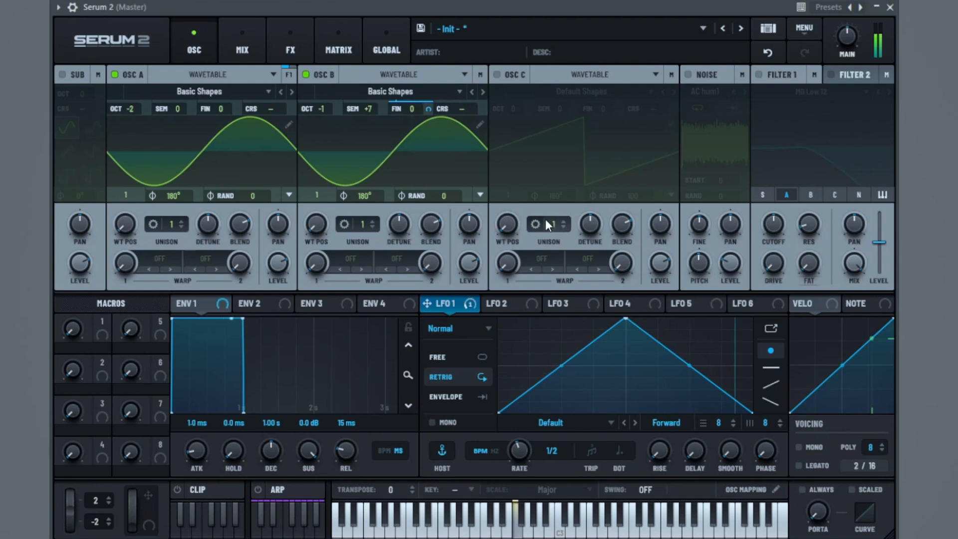
{"action": "key", "text": "space"}
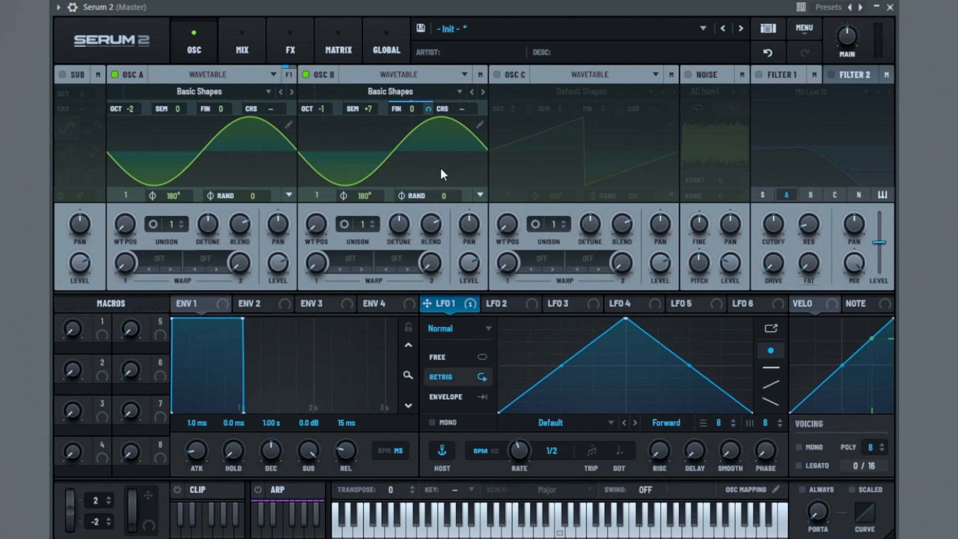
Add a Diode 2 Distortion to the main effects chain, followed by a Compressor with 7.6 gain.
{"action": "left_click", "coordinate": [291, 46]}
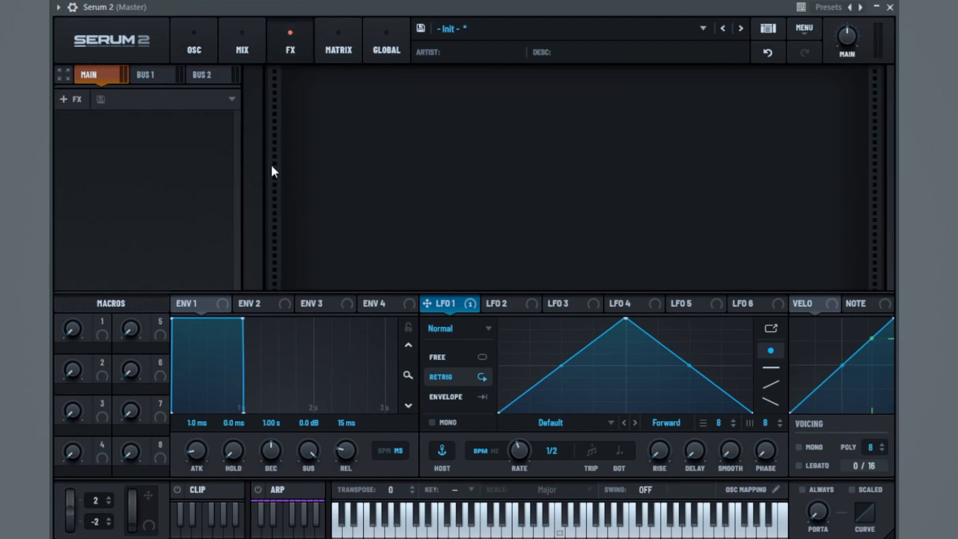
{"action": "left_click", "coordinate": [74, 103]}
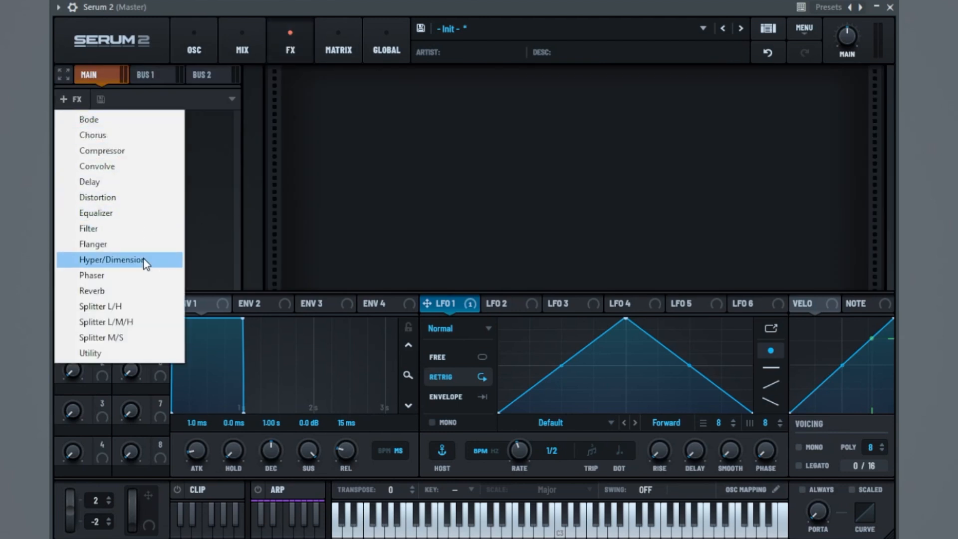
{"action": "left_click", "coordinate": [123, 197]}
{"action": "left_click", "coordinate": [409, 108]}
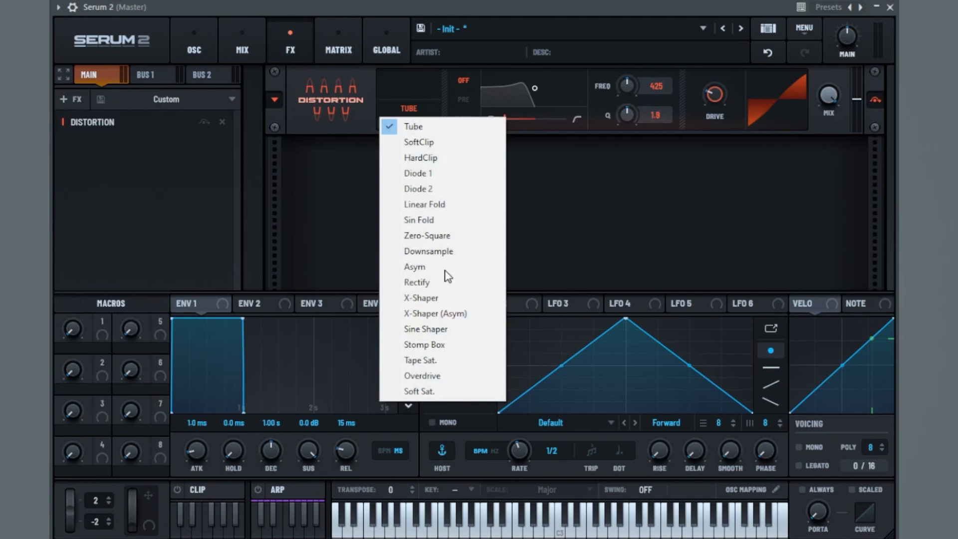
{"action": "left_click", "coordinate": [456, 189]}
{"action": "left_click_drag", "start_coordinate": [720, 100], "coordinate": [717, 102]}
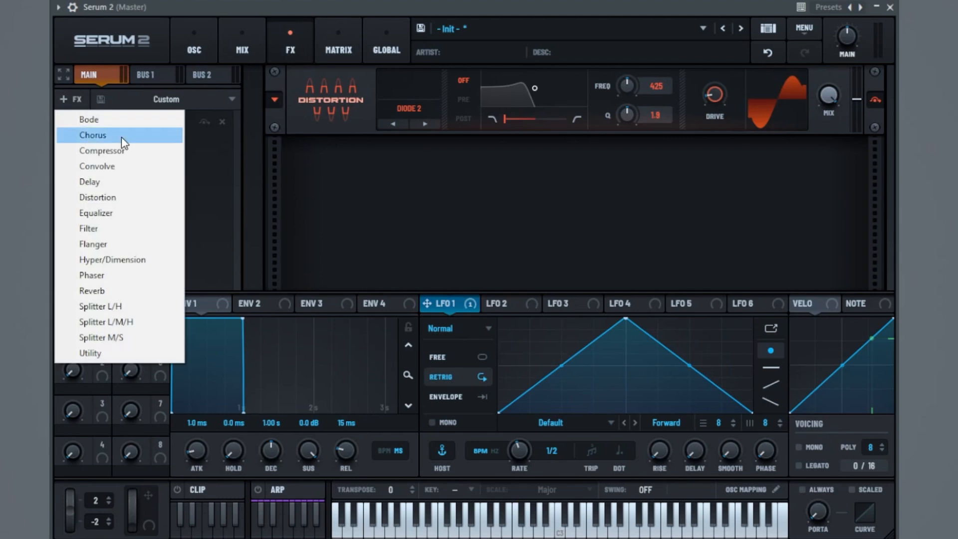
{"action": "left_click", "coordinate": [127, 151]}
{"action": "mouse_move", "coordinate": [592, 176]}
{"action": "left_mouse_down"}
{"action": "mouse_move", "coordinate": [610, 160]}
{"action": "mouse_move", "coordinate": [605, 165]}
{"action": "left_mouse_up"}
Add a Filter after the Compressor and set its type to Add Bass.
{"action": "left_click", "coordinate": [70, 98]}
{"action": "left_click", "coordinate": [114, 228]}
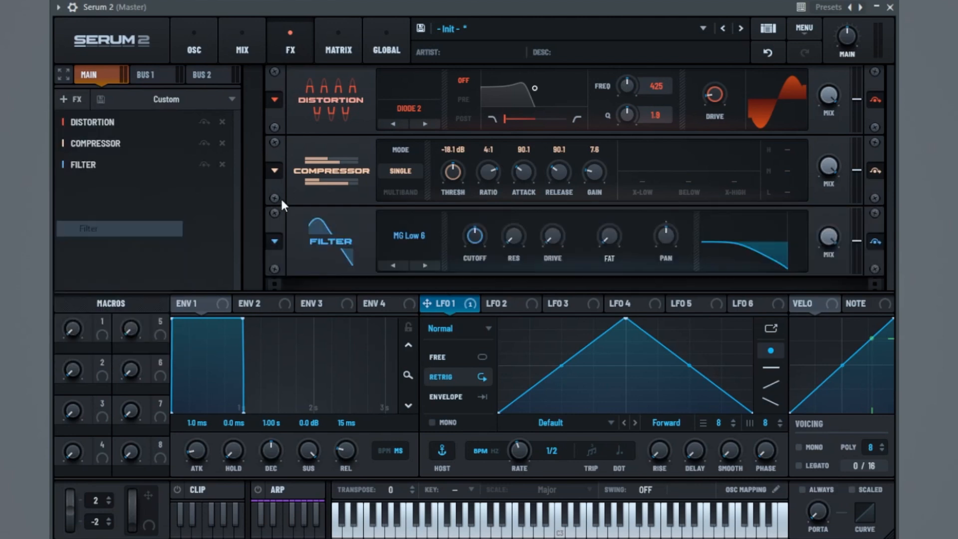
{"action": "left_click", "coordinate": [419, 237]}
{"action": "mouse_move", "coordinate": [423, 319]}
{"action": "left_click", "coordinate": [522, 157]}
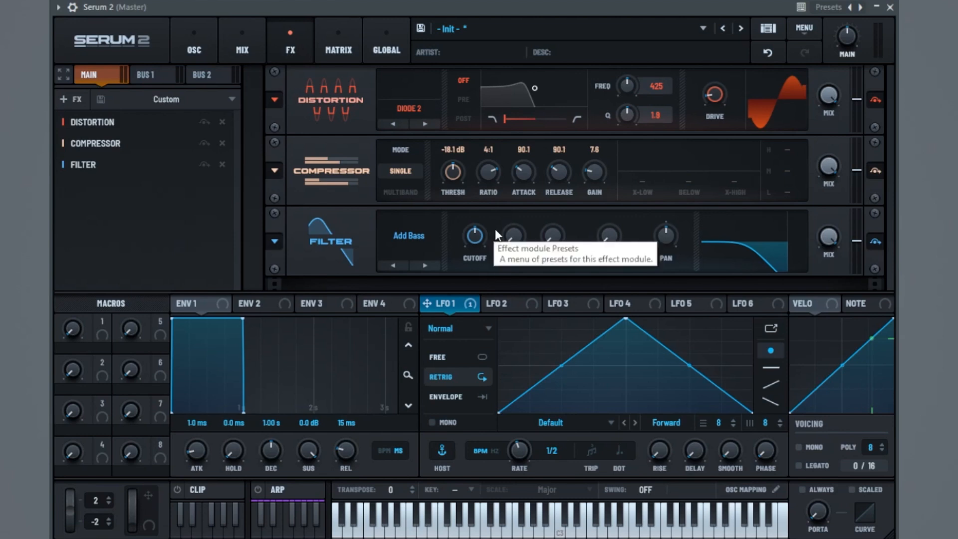
Lower the Add Bass filter's cutoff to about 86 Hz and raise its thru and drive amounts.
{"action": "left_click", "coordinate": [472, 232]}
{"action": "mouse_move", "coordinate": [471, 257]}
{"action": "left_mouse_down"}
{"action": "mouse_move", "coordinate": [470, 281]}
{"action": "mouse_move", "coordinate": [478, 270]}
{"action": "left_mouse_up"}
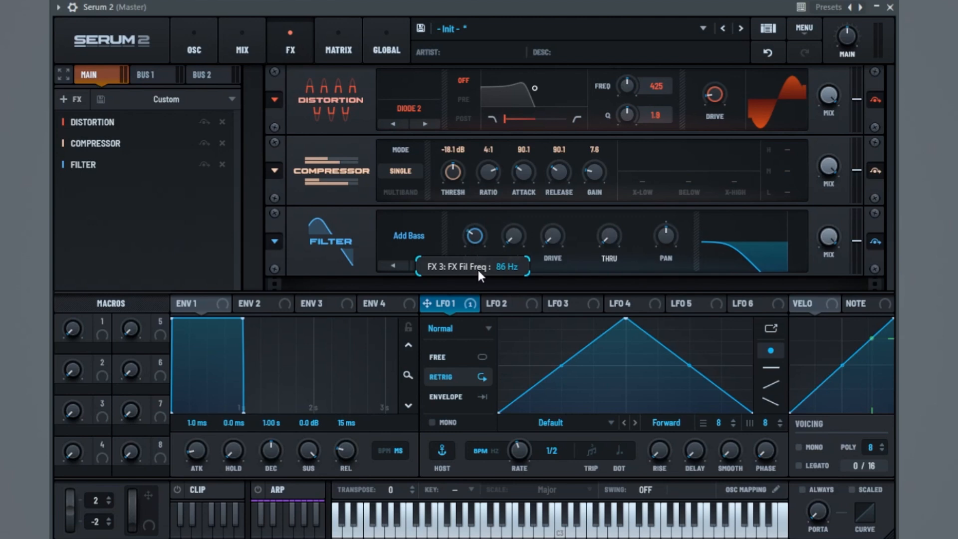
{"action": "left_click_drag", "start_coordinate": [602, 243], "coordinate": [641, 145]}
{"action": "left_click_drag", "start_coordinate": [546, 240], "coordinate": [576, 193]}
{"action": "mouse_move", "coordinate": [553, 230]}
{"action": "left_mouse_down"}
{"action": "mouse_move", "coordinate": [551, 241]}
{"action": "mouse_move", "coordinate": [559, 240]}
{"action": "left_mouse_up"}
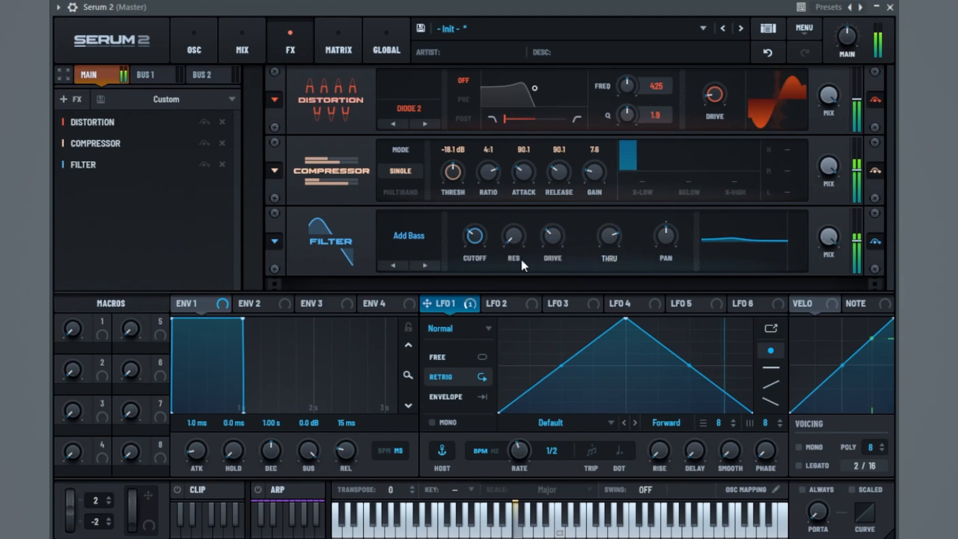
Raise the Add Bass filter's resonance, reduce its drive to minimum and compare the sound with the filter bypassed.
{"action": "mouse_move", "coordinate": [483, 247]}
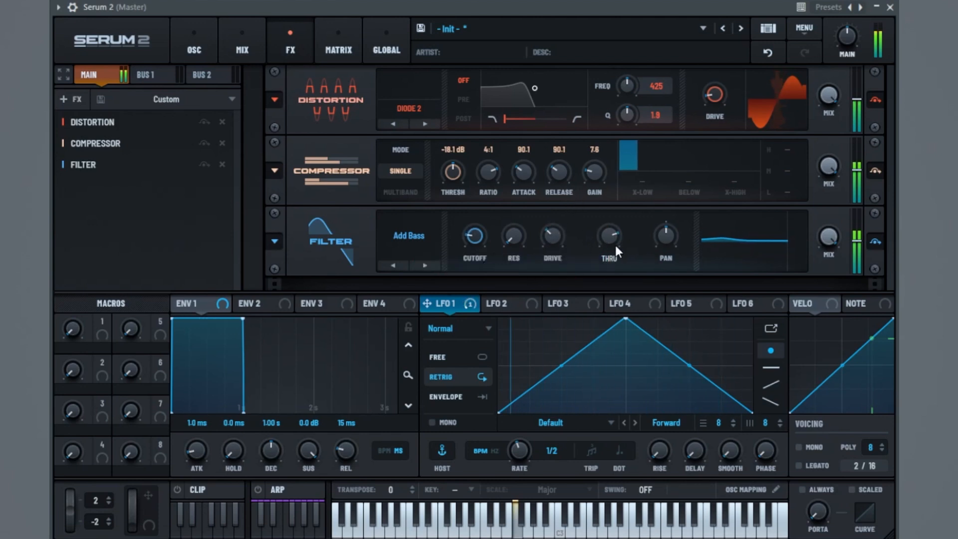
{"action": "mouse_move", "coordinate": [613, 236]}
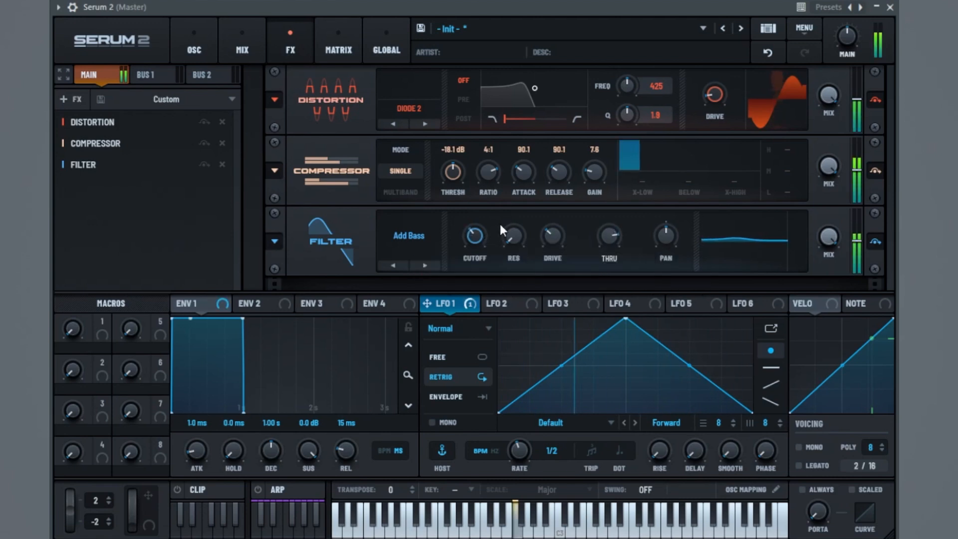
{"action": "left_click_drag", "start_coordinate": [525, 255], "coordinate": [535, 211]}
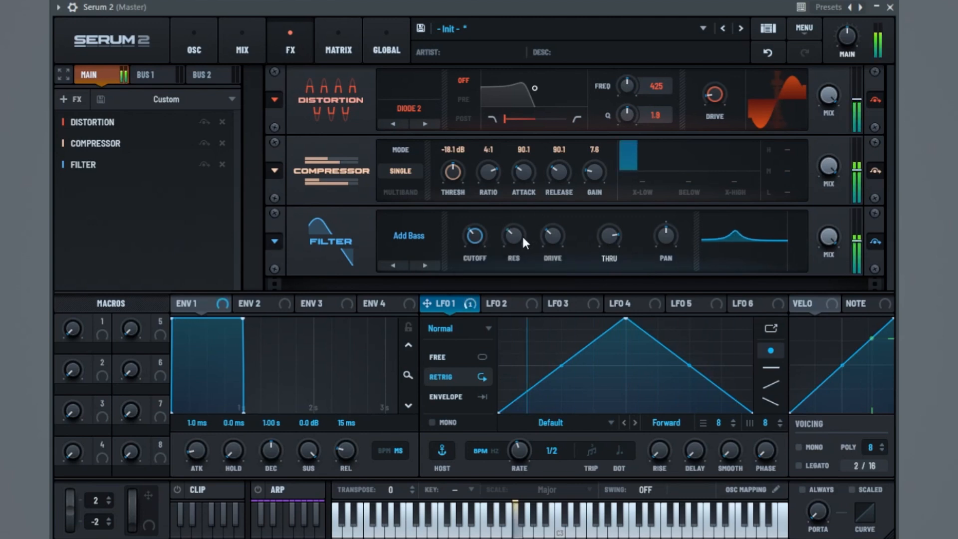
{"action": "left_click_drag", "start_coordinate": [557, 235], "coordinate": [534, 339]}
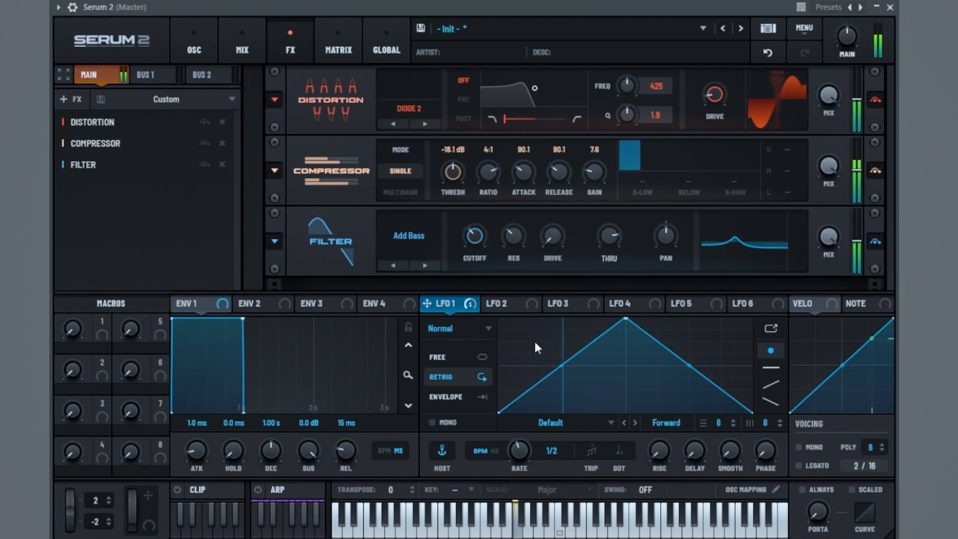
{"action": "left_click", "coordinate": [878, 245]}
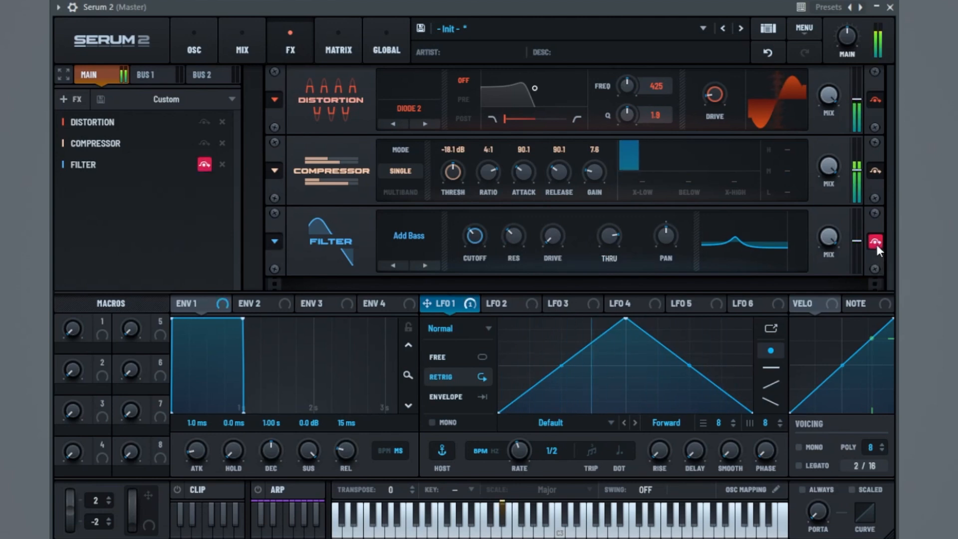
{"action": "left_click", "coordinate": [876, 245]}
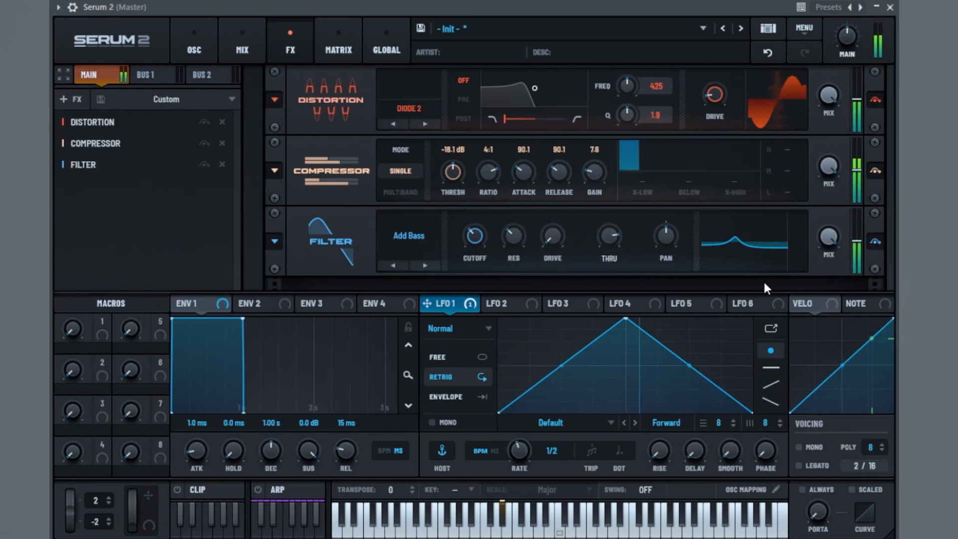
Add a second Filter of type MG Low 6 at the end of the effects chain and raise its drive.
{"action": "left_click", "coordinate": [69, 98]}
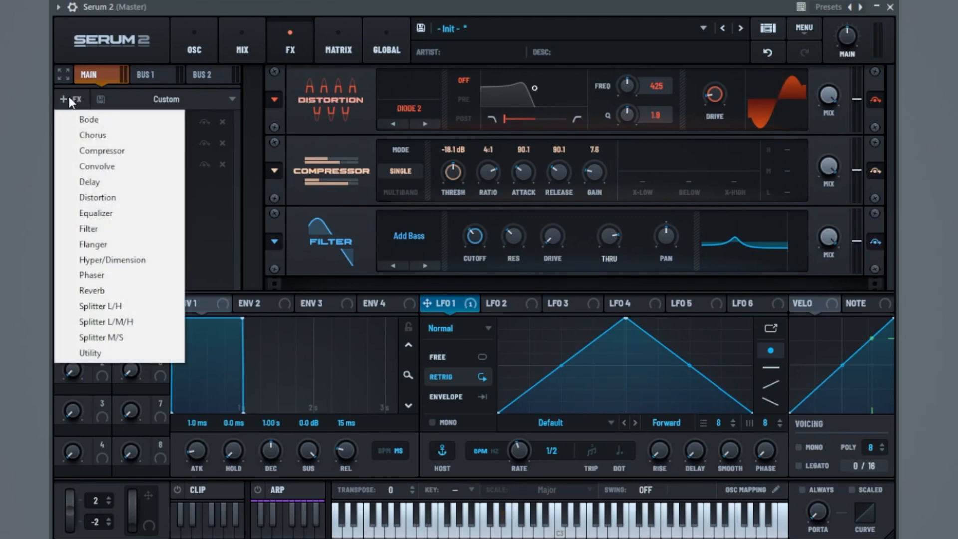
{"action": "left_click", "coordinate": [118, 228]}
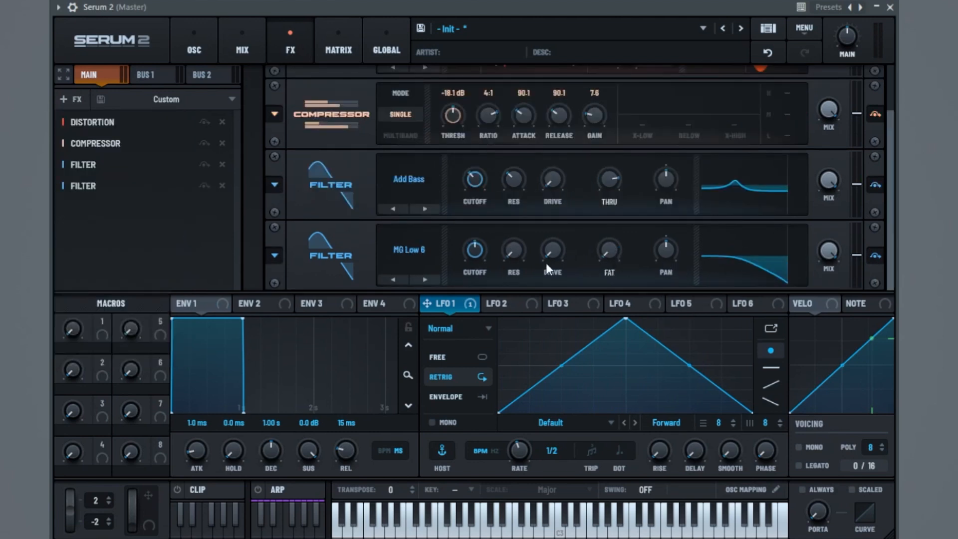
{"action": "left_click_drag", "start_coordinate": [533, 256], "coordinate": [574, 214]}
{"action": "key", "text": "space"}
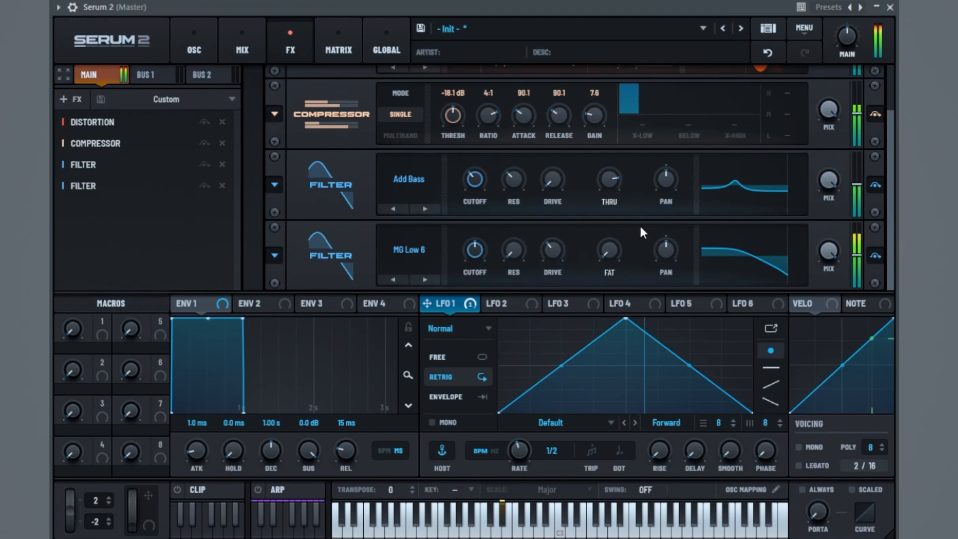
Compare the sound by bypassing and re-enabling the MG Low 6 and Add Bass filters.
{"action": "left_click", "coordinate": [877, 256]}
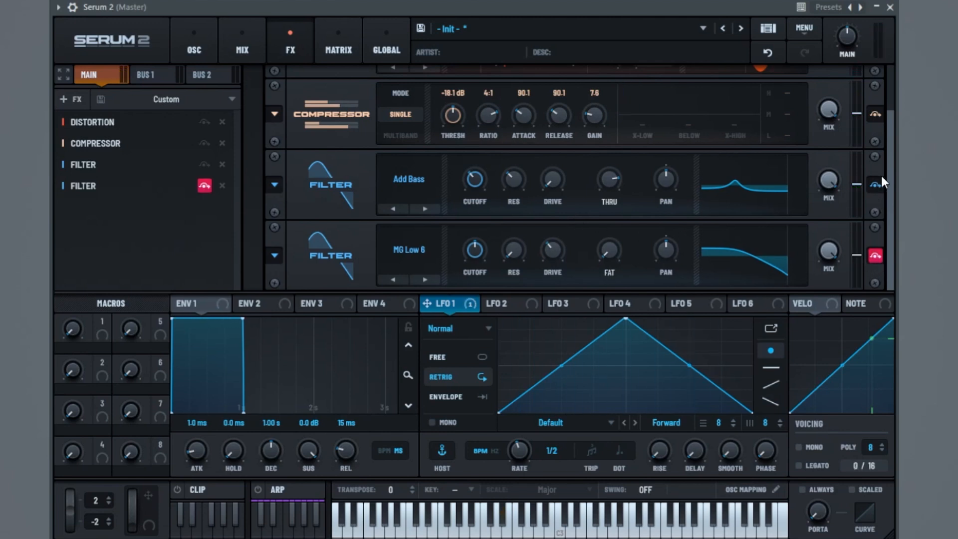
{"action": "left_click", "coordinate": [877, 185]}
{"action": "left_click", "coordinate": [876, 185]}
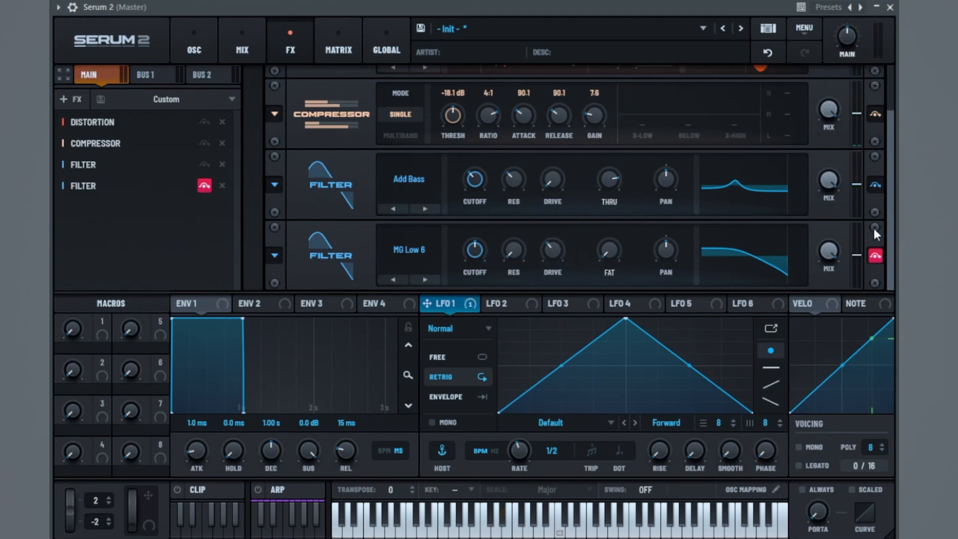
{"action": "left_click", "coordinate": [876, 257]}
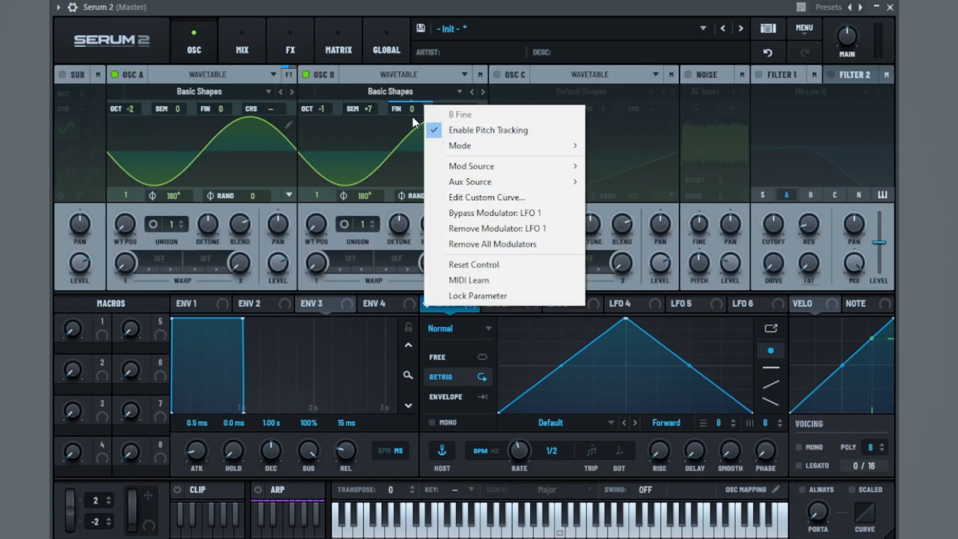
Remove all modulators from oscillator B's fine tuning.
{"action": "left_click", "coordinate": [406, 116]}
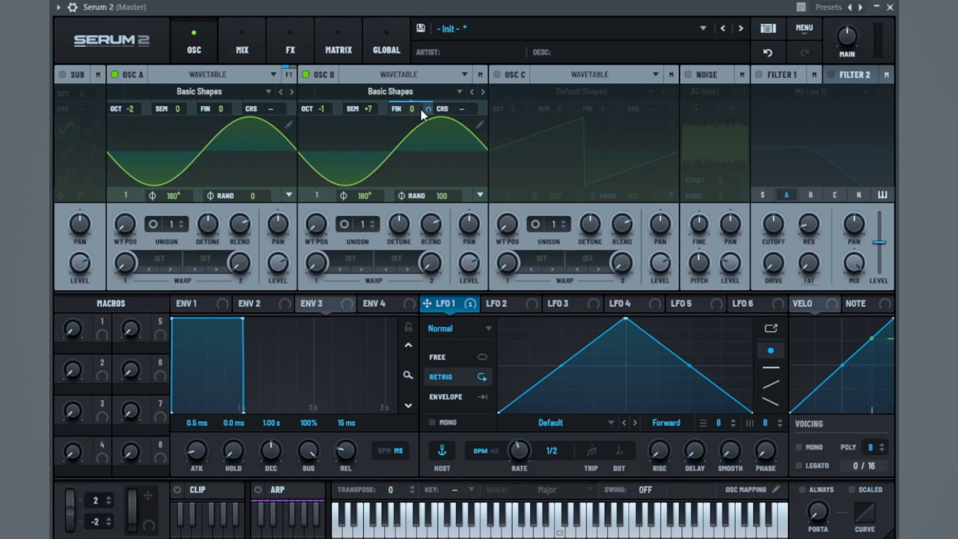
{"action": "right_click", "coordinate": [421, 110]}
{"action": "left_click", "coordinate": [488, 250]}
Modulate the levels of oscillators A and B with LFO 1 and set the LFO rate to 1/4 triplet.
{"action": "left_click_drag", "start_coordinate": [447, 302], "coordinate": [278, 263]}
{"action": "left_click_drag", "start_coordinate": [474, 268], "coordinate": [472, 267]}
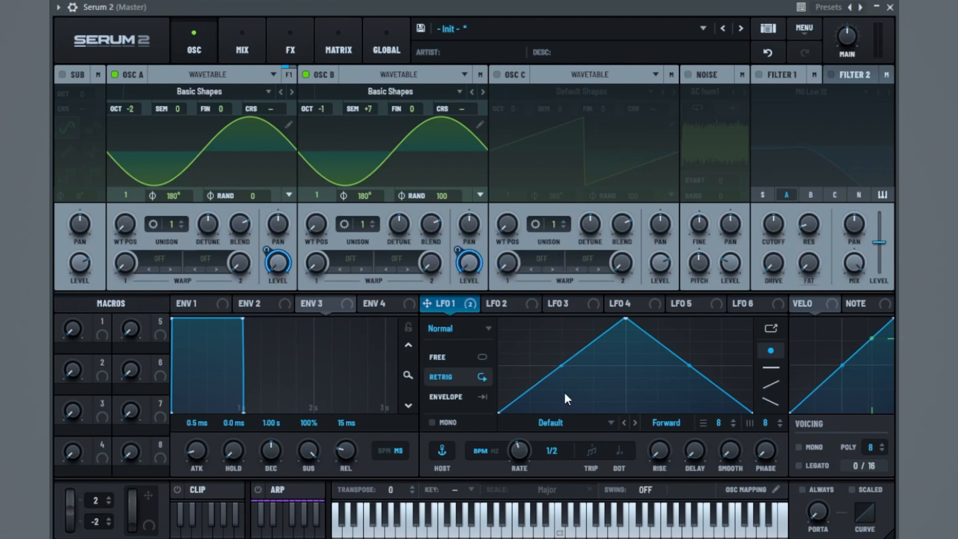
{"action": "key", "text": "space"}
{"action": "left_click_drag", "start_coordinate": [524, 480], "coordinate": [520, 456]}
{"action": "key", "text": "space"}
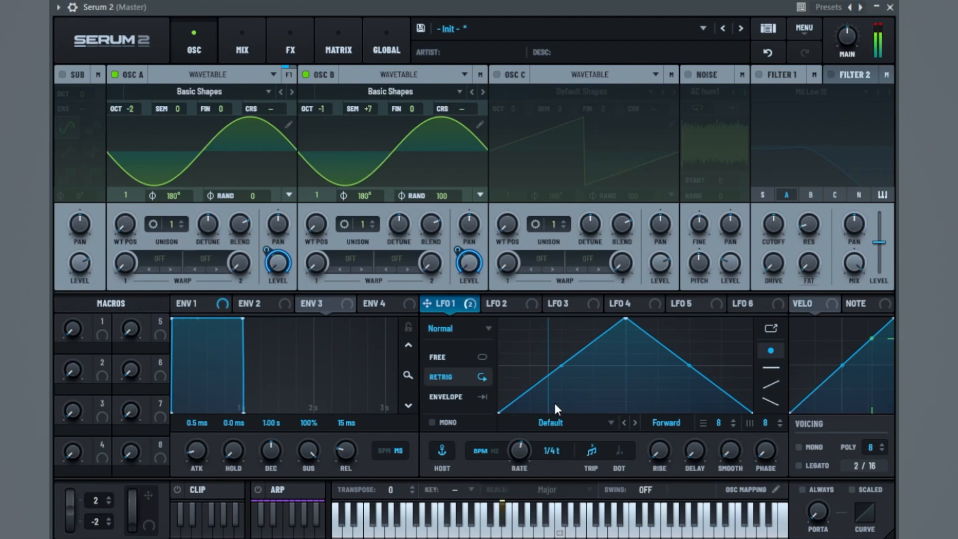
Enable the AC hum1 noise oscillator, lower its level and modulate that level with LFO 1.
{"action": "left_click", "coordinate": [689, 76]}
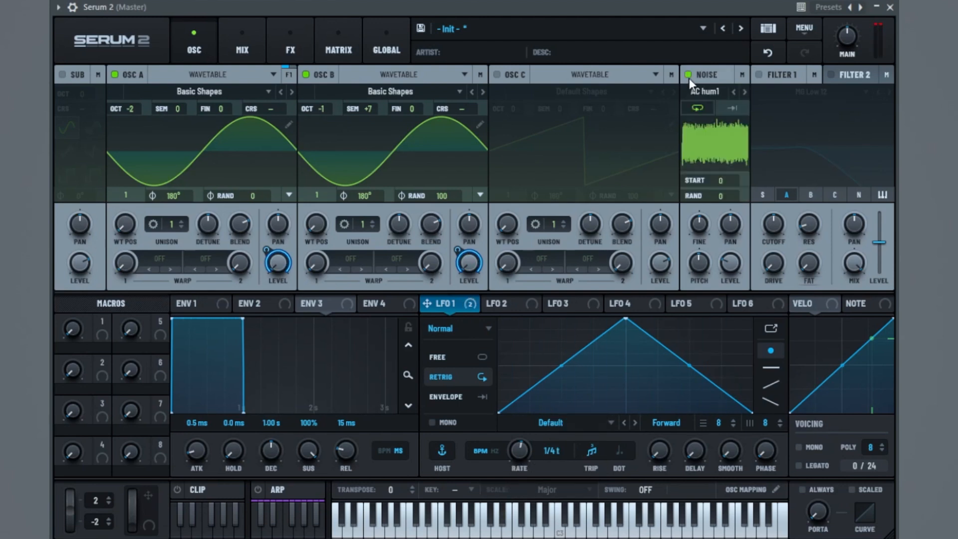
{"action": "left_click_drag", "start_coordinate": [736, 262], "coordinate": [735, 285]}
{"action": "left_click_drag", "start_coordinate": [466, 305], "coordinate": [730, 263]}
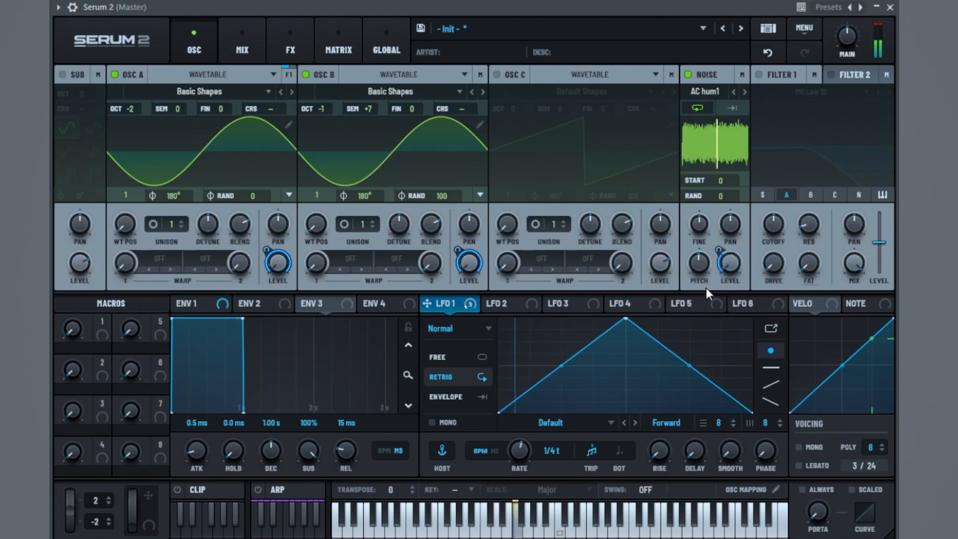
Set oscillator B's octave to 0 and remove all modulators from its level.
{"action": "left_click_drag", "start_coordinate": [326, 113], "coordinate": [335, 108]}
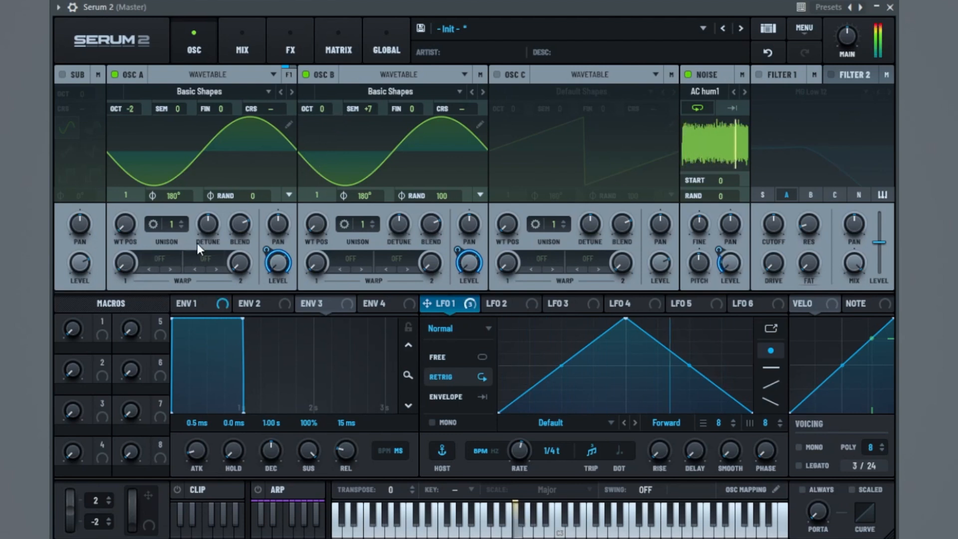
{"action": "right_click", "coordinate": [467, 265]}
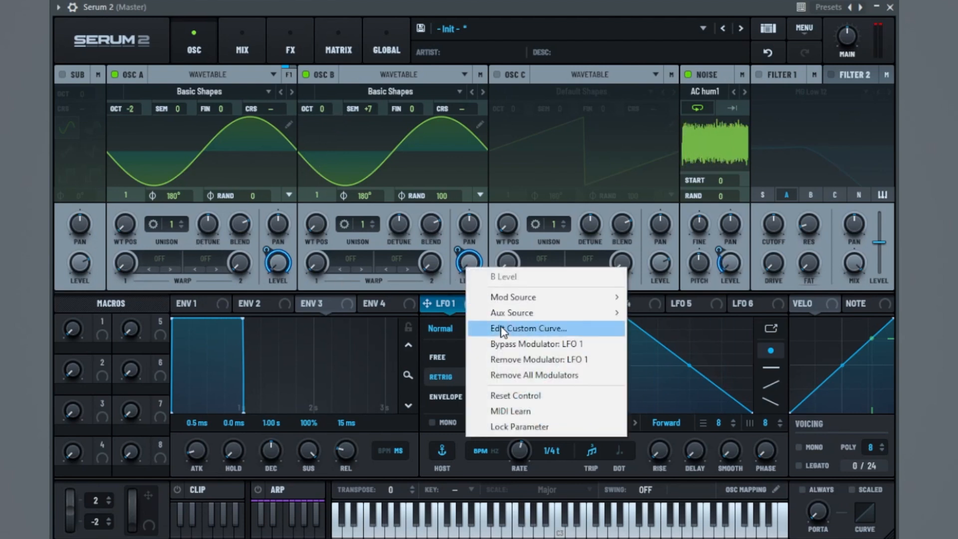
{"action": "left_click", "coordinate": [525, 376]}
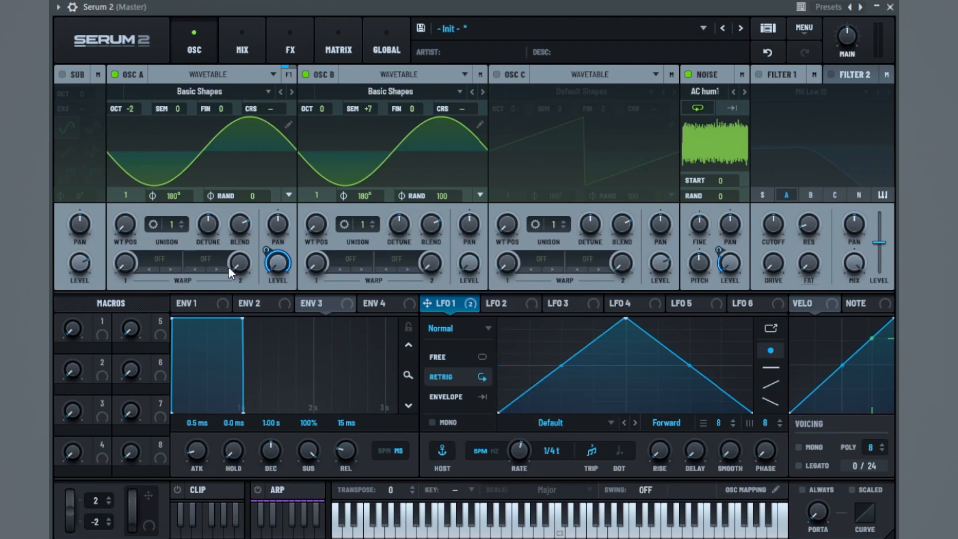
Try the FM (B) warp on oscillator A with the warp amount at 28%.
{"action": "left_click", "coordinate": [161, 268]}
{"action": "mouse_move", "coordinate": [247, 356]}
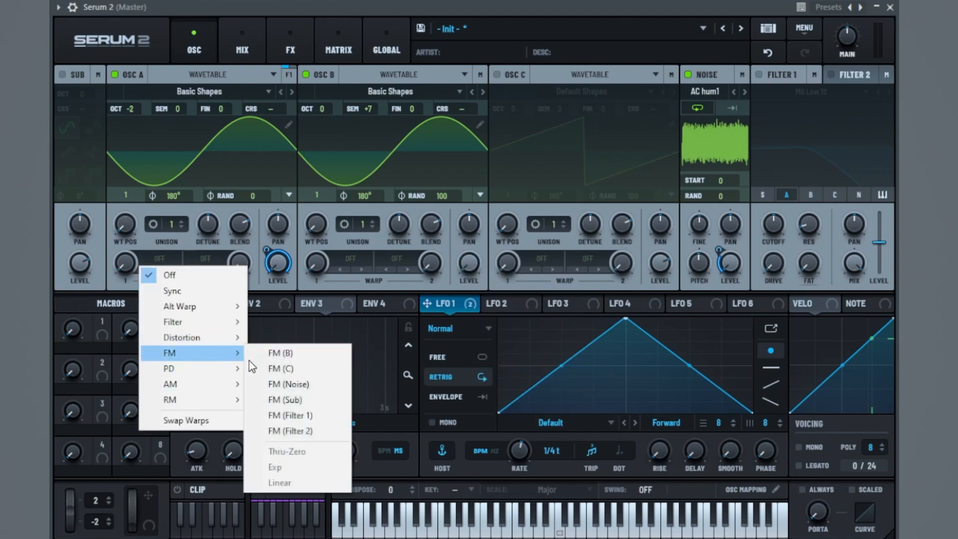
{"action": "left_click", "coordinate": [301, 357]}
{"action": "left_click_drag", "start_coordinate": [138, 274], "coordinate": [150, 246]}
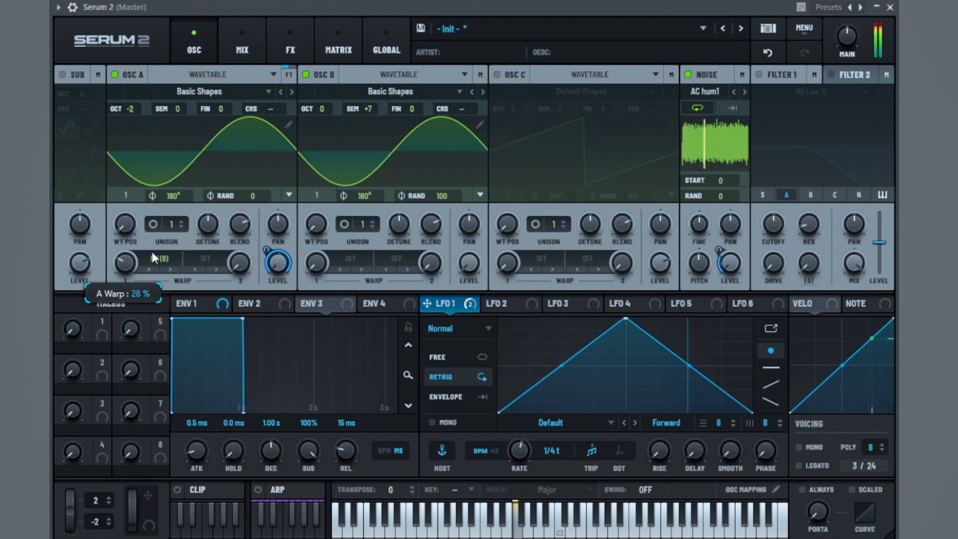
Switch oscillator A's first warp to PD (B) and disable the noise oscillator.
{"action": "left_click", "coordinate": [156, 267]}
{"action": "mouse_move", "coordinate": [197, 370]}
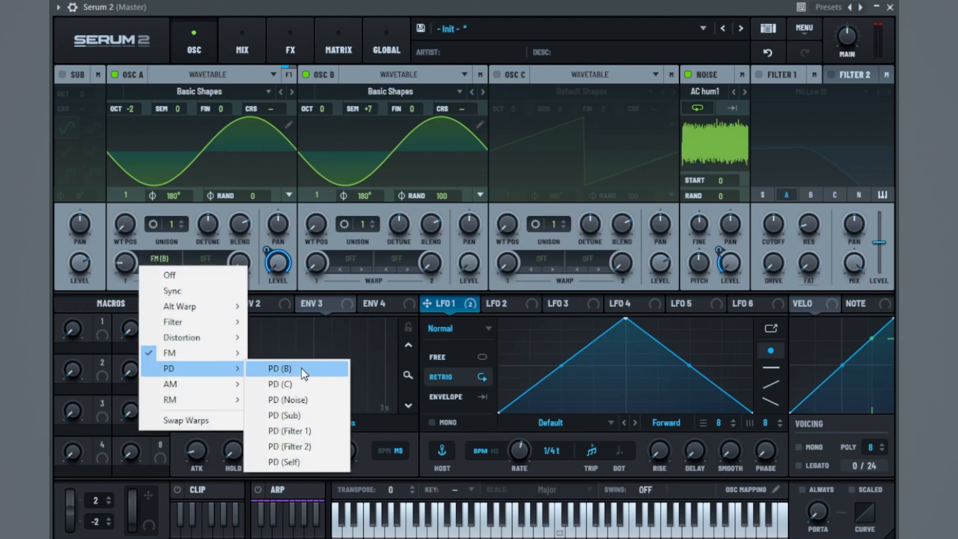
{"action": "left_click", "coordinate": [302, 369]}
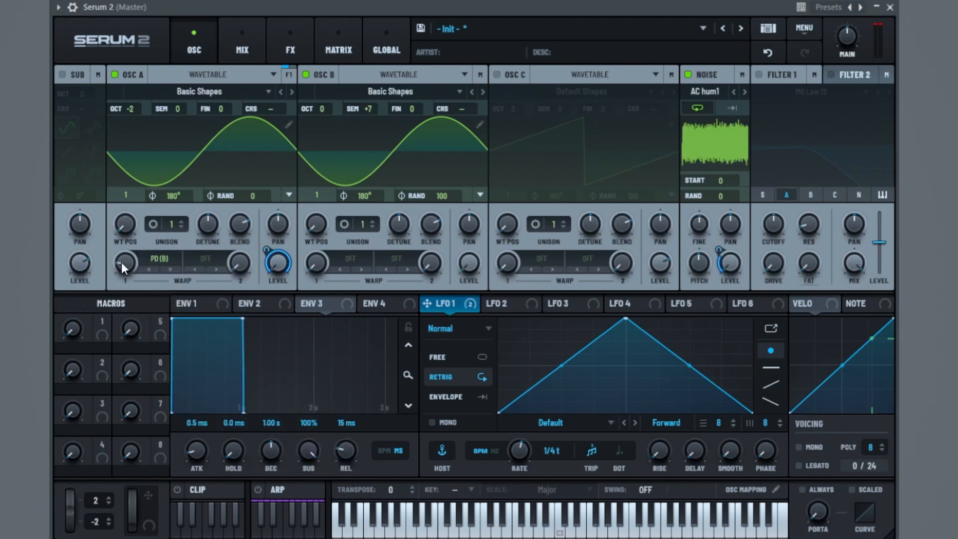
{"action": "left_click", "coordinate": [689, 74]}
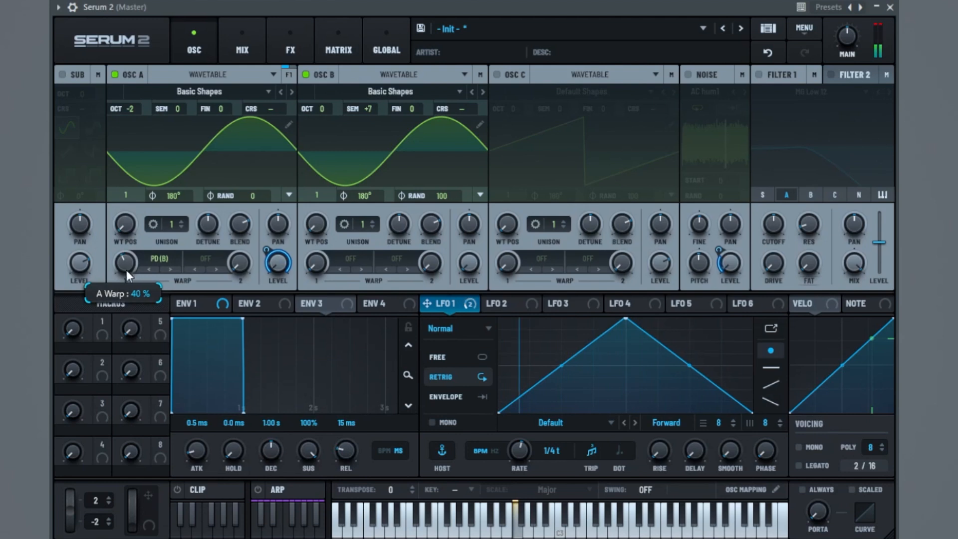
Try AM (B) as oscillator A's first warp, and switch it back to FM (B).
{"action": "left_click", "coordinate": [167, 259]}
{"action": "mouse_move", "coordinate": [198, 384]}
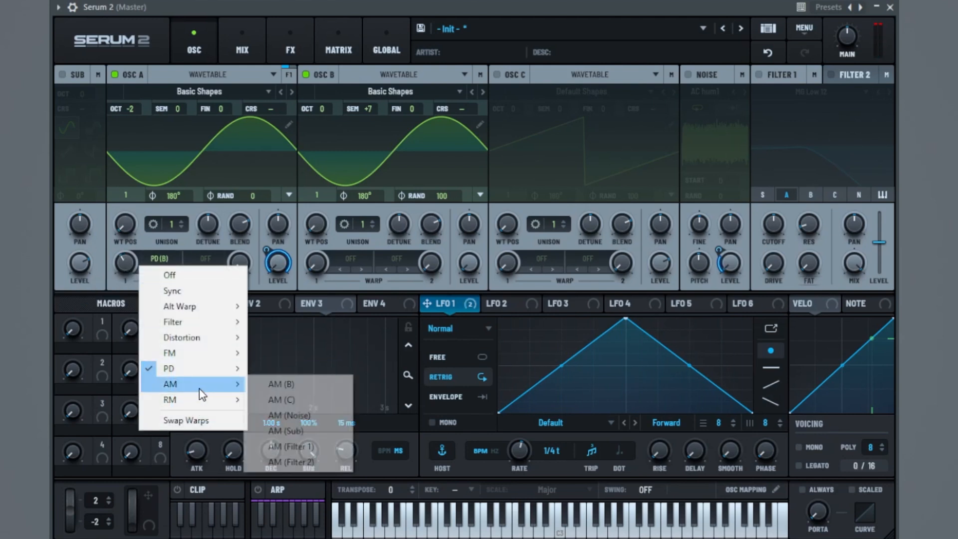
{"action": "left_click", "coordinate": [269, 384]}
{"action": "left_click", "coordinate": [172, 258]}
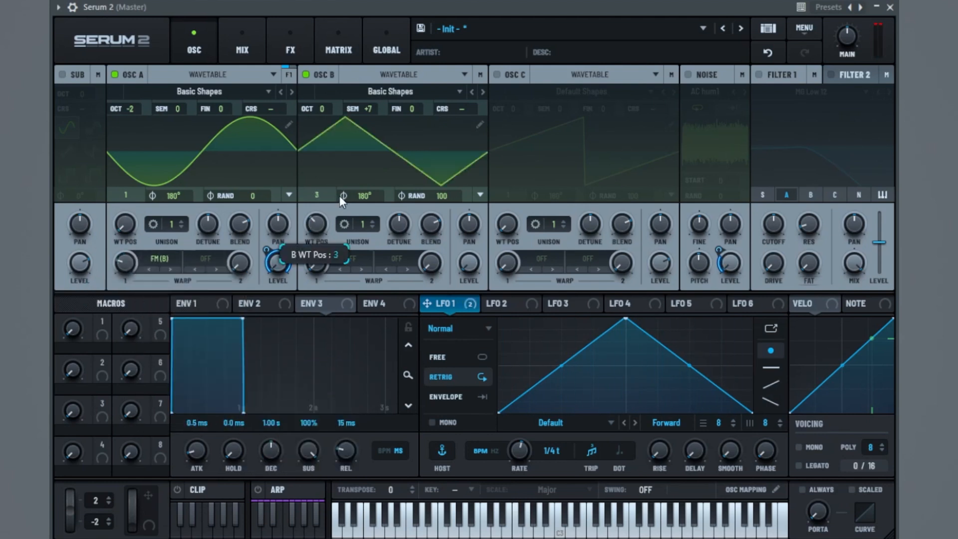
Audition other Basic Shapes waveforms in oscillators A and B, ending with both wavetable positions at 4.
{"action": "left_click_drag", "start_coordinate": [339, 200], "coordinate": [352, 185]}
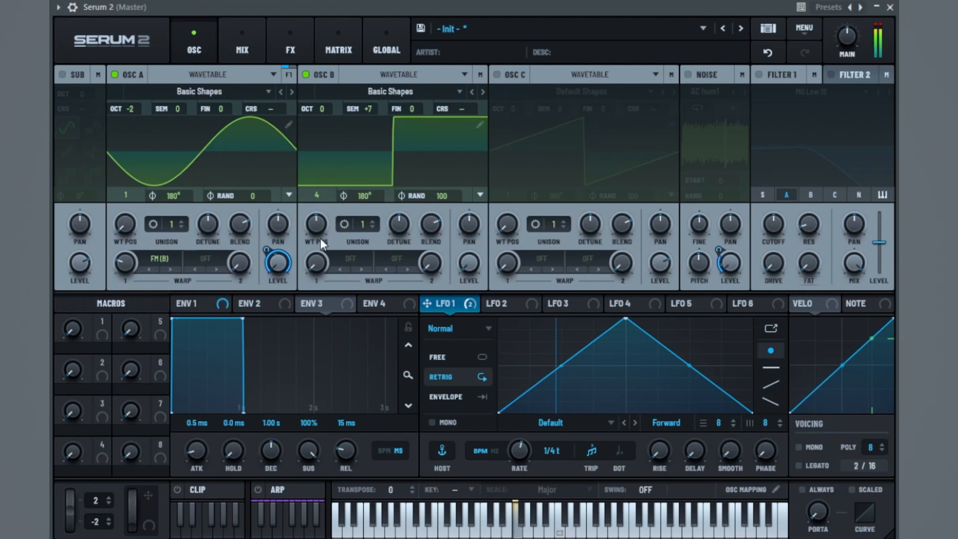
{"action": "left_click_drag", "start_coordinate": [316, 224], "coordinate": [316, 240]}
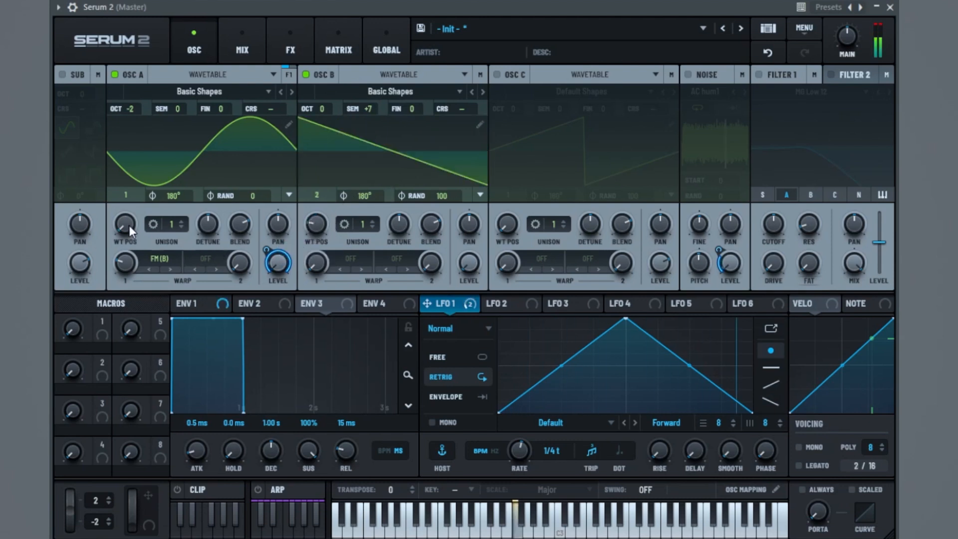
{"action": "left_click_drag", "start_coordinate": [128, 225], "coordinate": [145, 194]}
{"action": "left_click_drag", "start_coordinate": [138, 229], "coordinate": [151, 221]}
{"action": "left_click_drag", "start_coordinate": [316, 224], "coordinate": [330, 201]}
Set oscillator A's first warp to PD (B) with oscillator B's octave at 0, and adjust LFO 1's rate.
{"action": "left_click_drag", "start_coordinate": [321, 108], "coordinate": [311, 134]}
{"action": "left_click", "coordinate": [158, 259]}
{"action": "mouse_move", "coordinate": [223, 369]}
{"action": "left_click", "coordinate": [271, 367]}
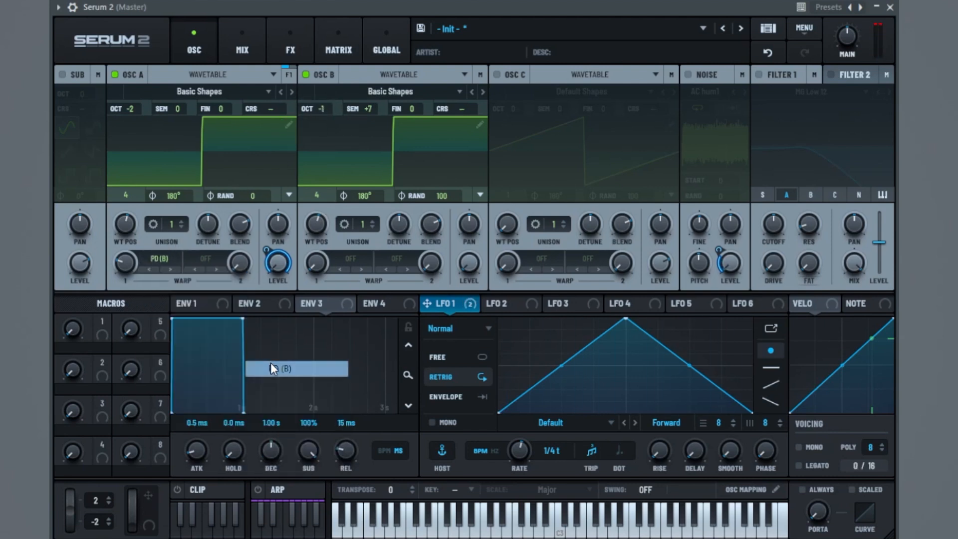
{"action": "left_click_drag", "start_coordinate": [330, 102], "coordinate": [342, 94]}
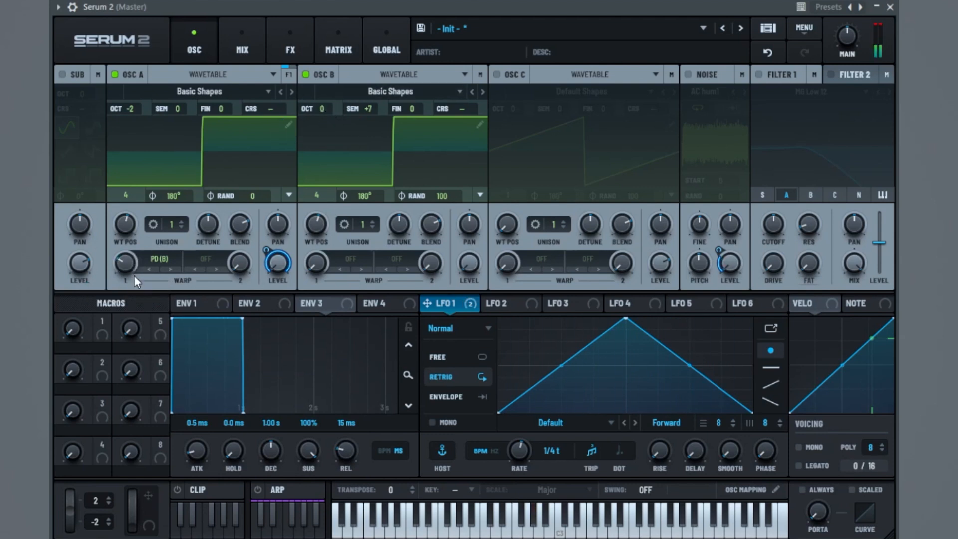
{"action": "left_click_drag", "start_coordinate": [523, 463], "coordinate": [528, 457]}
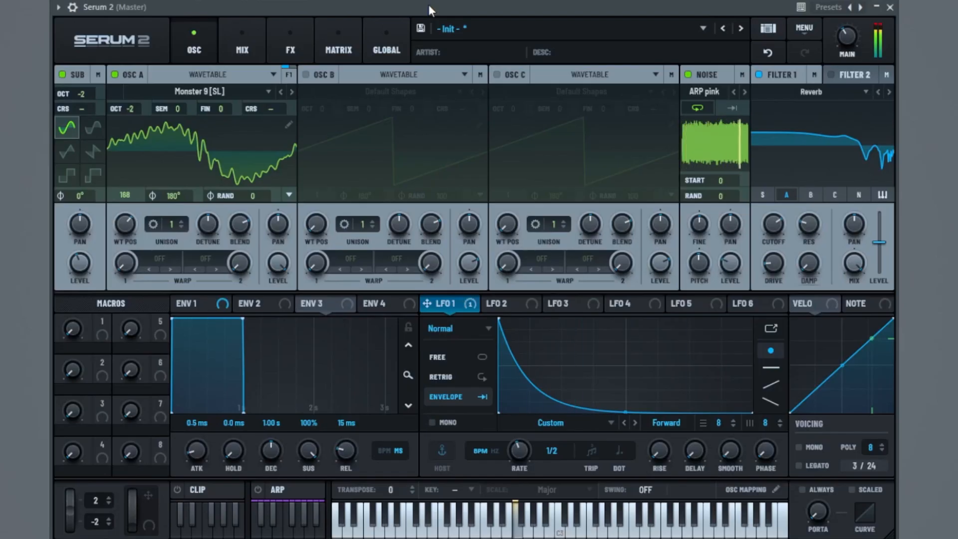
Initialize the preset and load the Spectral wavetable Monster 9 [SL] into oscillator A.
{"action": "left_click", "coordinate": [803, 29]}
{"action": "left_click", "coordinate": [811, 99]}
{"action": "left_click", "coordinate": [184, 93]}
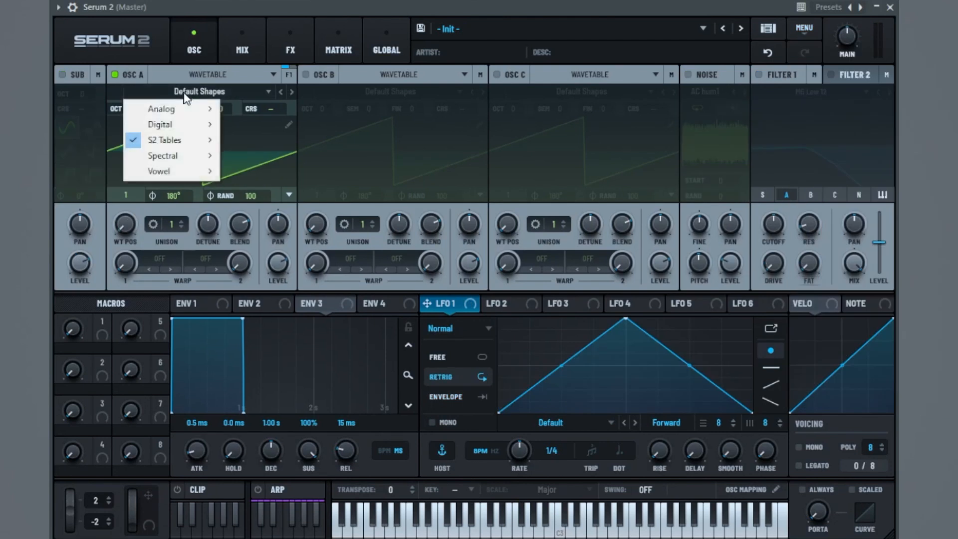
{"action": "mouse_move", "coordinate": [192, 158]}
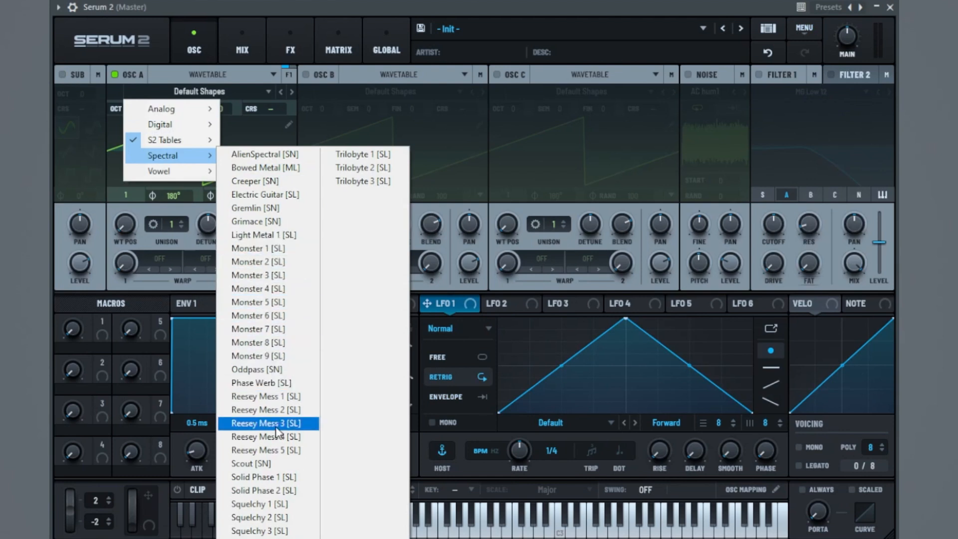
{"action": "left_click", "coordinate": [302, 358]}
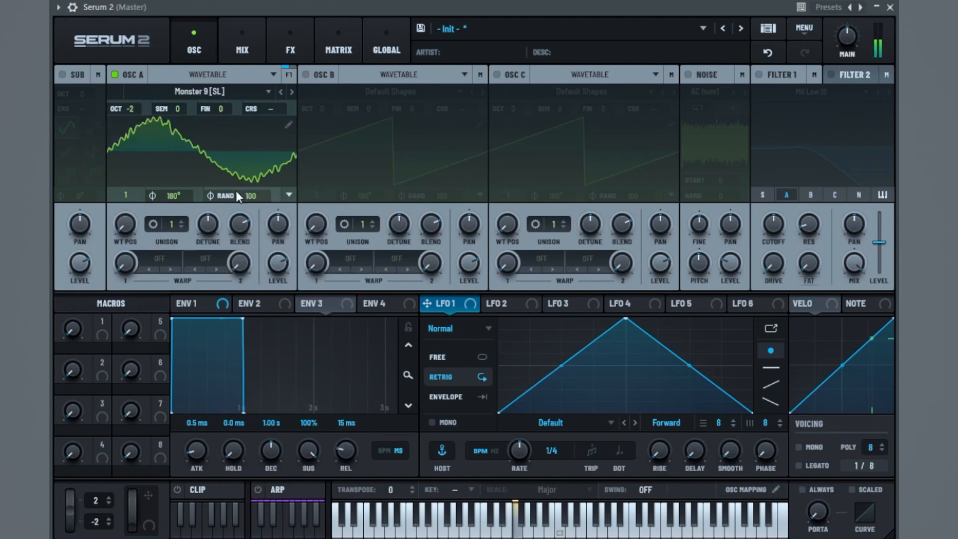
Set oscillator A's phase randomness to 0 and its wavetable position to about 167.
{"action": "mouse_move", "coordinate": [245, 194]}
{"action": "left_click_drag", "start_coordinate": [245, 193], "coordinate": [203, 445]}
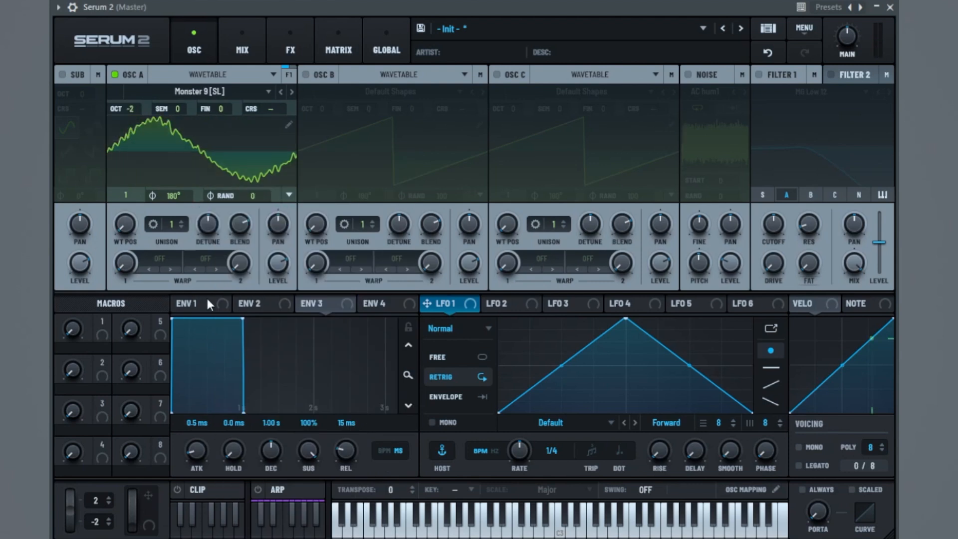
{"action": "left_click_drag", "start_coordinate": [125, 229], "coordinate": [167, 176]}
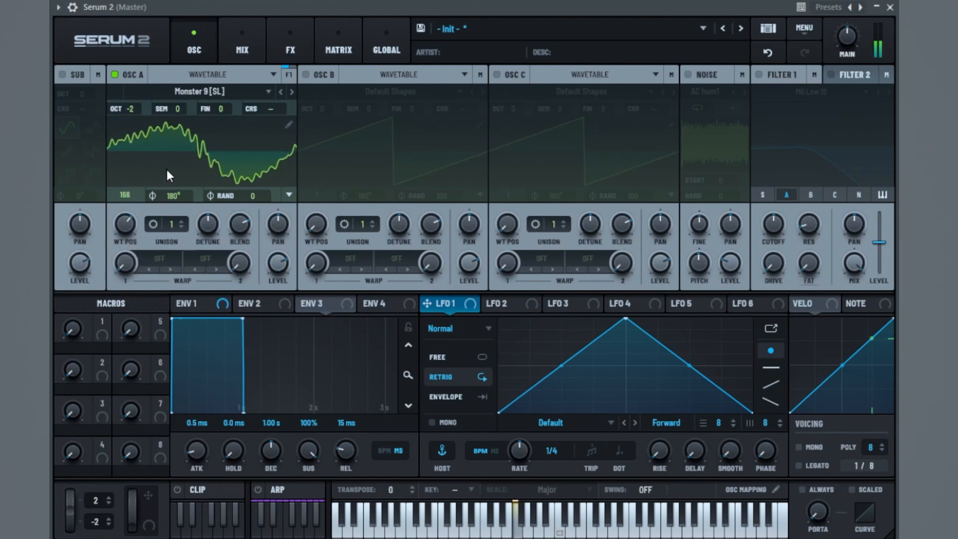
Enable the sub oscillator and set its octave to -2.
{"action": "left_click", "coordinate": [63, 74]}
{"action": "mouse_move", "coordinate": [86, 90]}
{"action": "left_mouse_down"}
{"action": "mouse_move", "coordinate": [83, 113]}
{"action": "mouse_move", "coordinate": [90, 106]}
{"action": "left_mouse_up"}
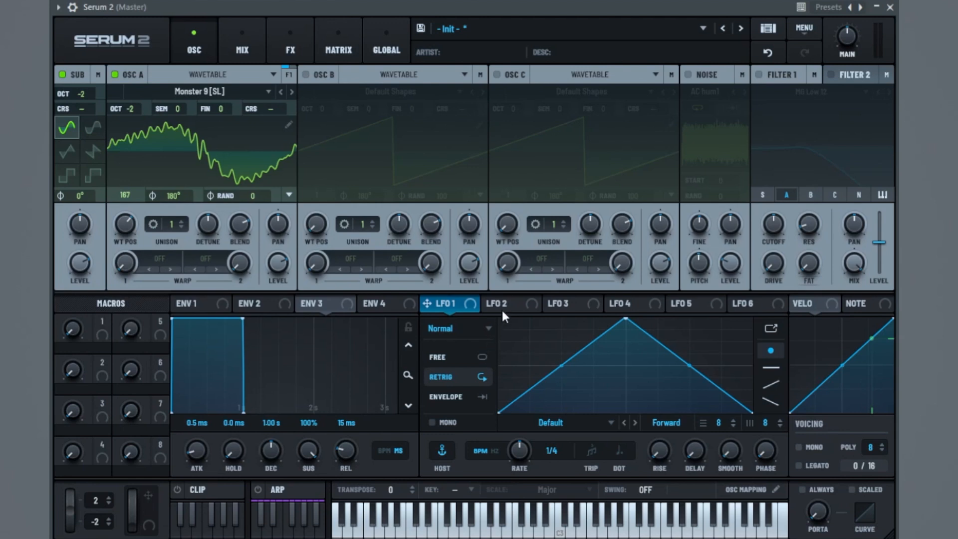
Shape LFO 1 into a steep downward decay curve in Envelope mode with a rate of 1/2.
{"action": "left_click_drag", "start_coordinate": [625, 321], "coordinate": [468, 262]}
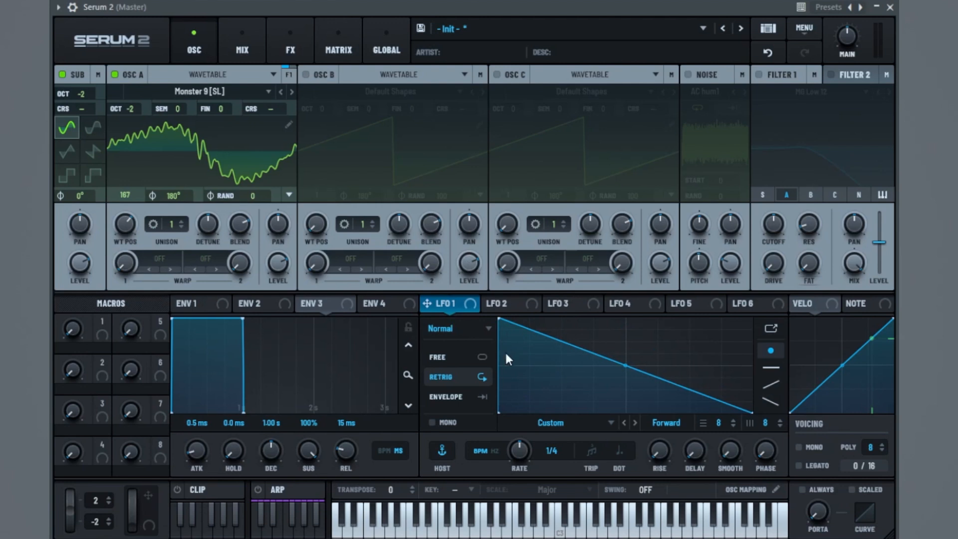
{"action": "left_click", "coordinate": [462, 397]}
{"action": "left_click_drag", "start_coordinate": [625, 366], "coordinate": [624, 412]}
{"action": "left_click_drag", "start_coordinate": [524, 457], "coordinate": [522, 466]}
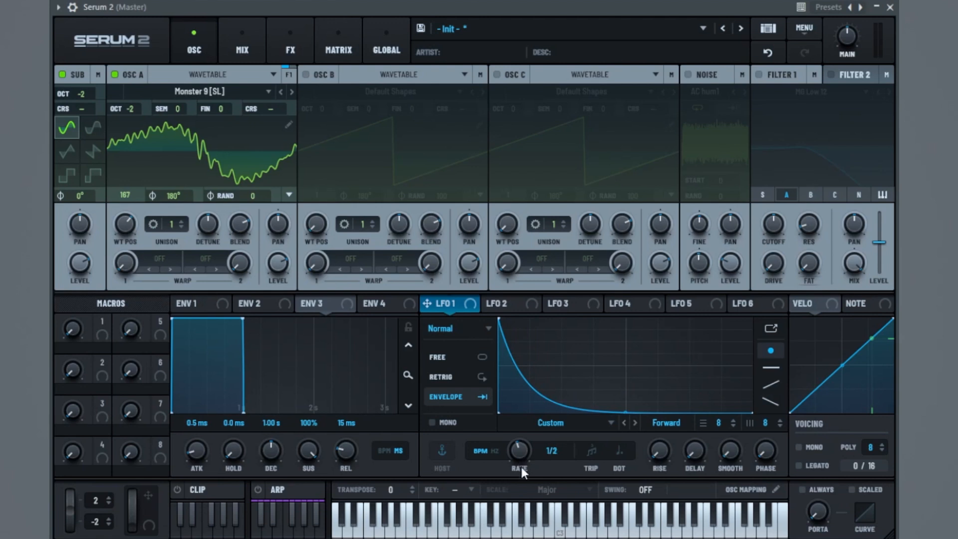
Route LFO 1 to the global Main Tuning in the modulation matrix with a small positive amount.
{"action": "left_click", "coordinate": [342, 35]}
{"action": "left_click", "coordinate": [125, 96]}
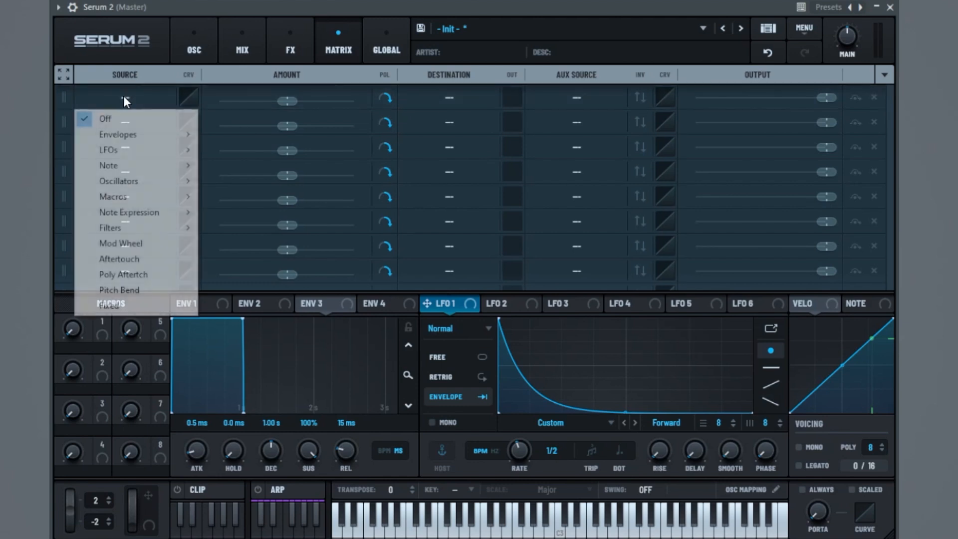
{"action": "mouse_move", "coordinate": [150, 156]}
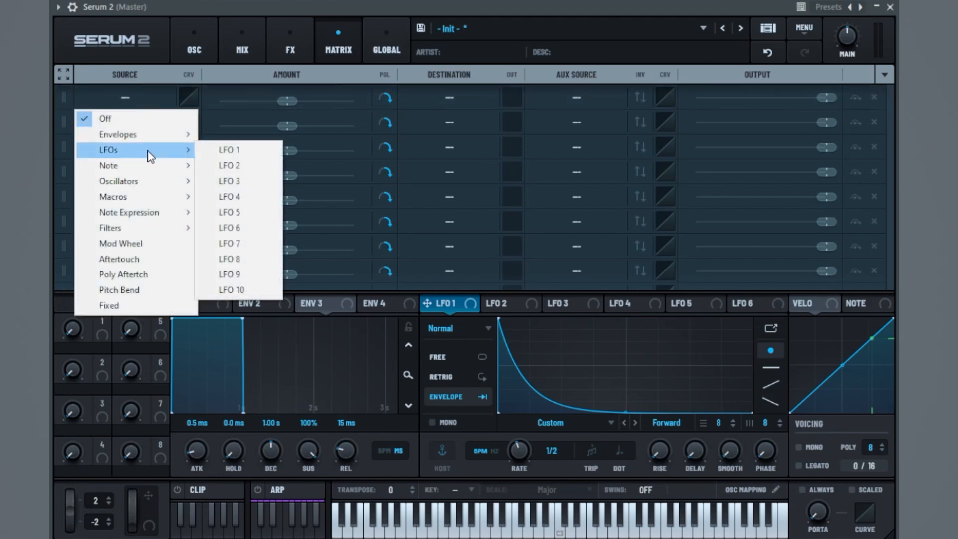
{"action": "left_click", "coordinate": [229, 149]}
{"action": "left_click", "coordinate": [449, 97]}
{"action": "mouse_move", "coordinate": [439, 368]}
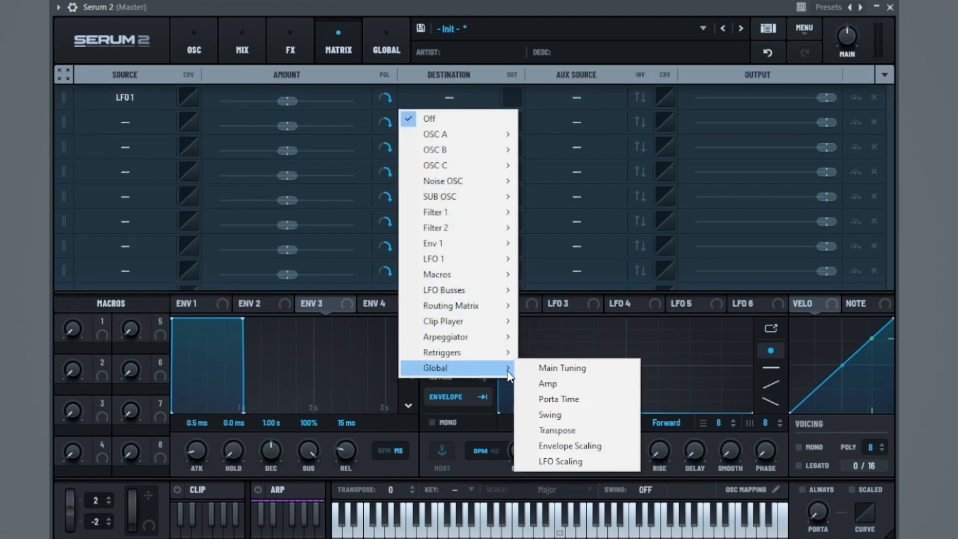
{"action": "left_click", "coordinate": [569, 367]}
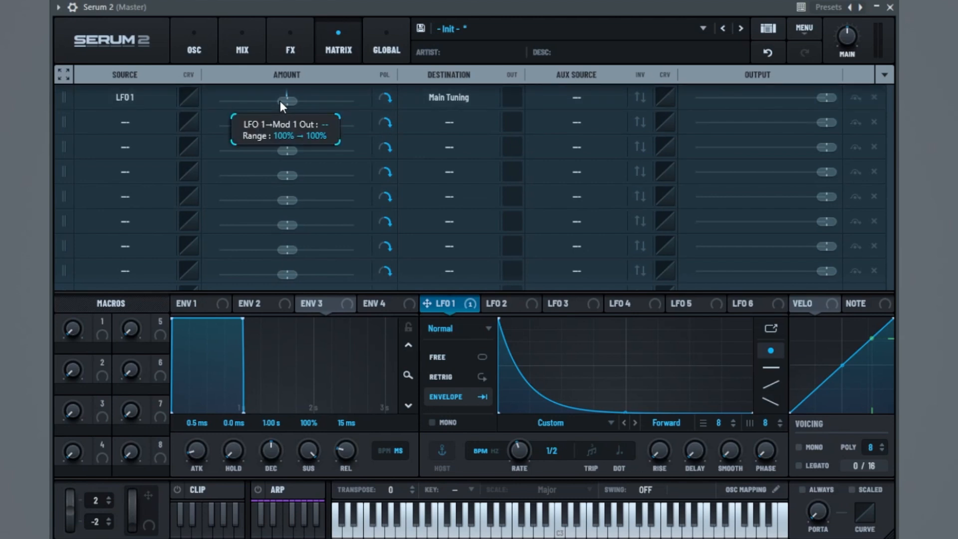
{"action": "left_click_drag", "start_coordinate": [280, 101], "coordinate": [292, 101]}
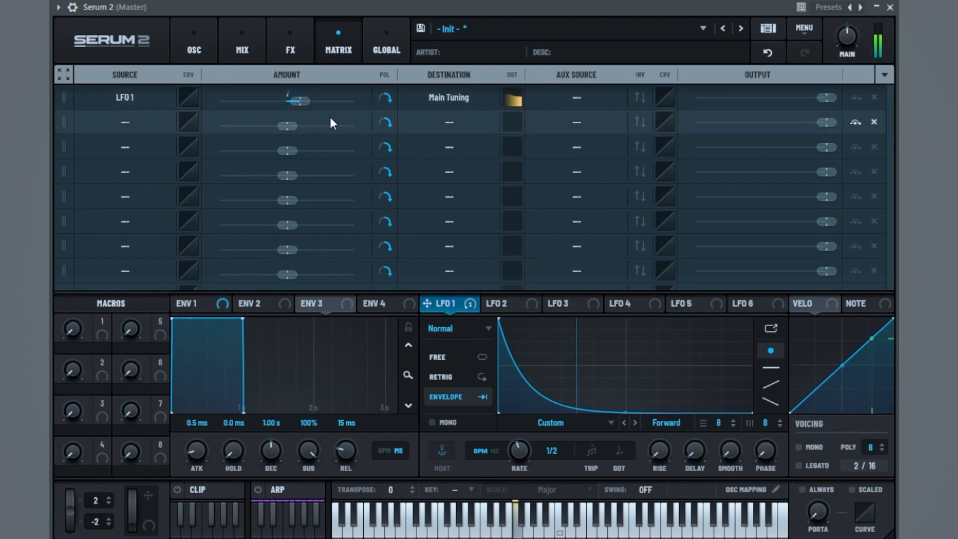
Enable the noise oscillator with looping turned on.
{"action": "left_click", "coordinate": [289, 54]}
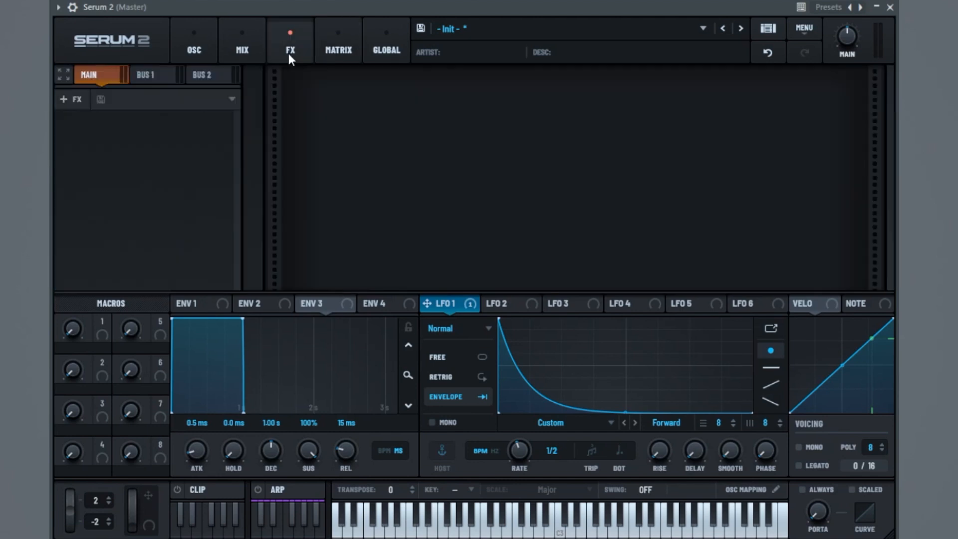
{"action": "left_click", "coordinate": [211, 38]}
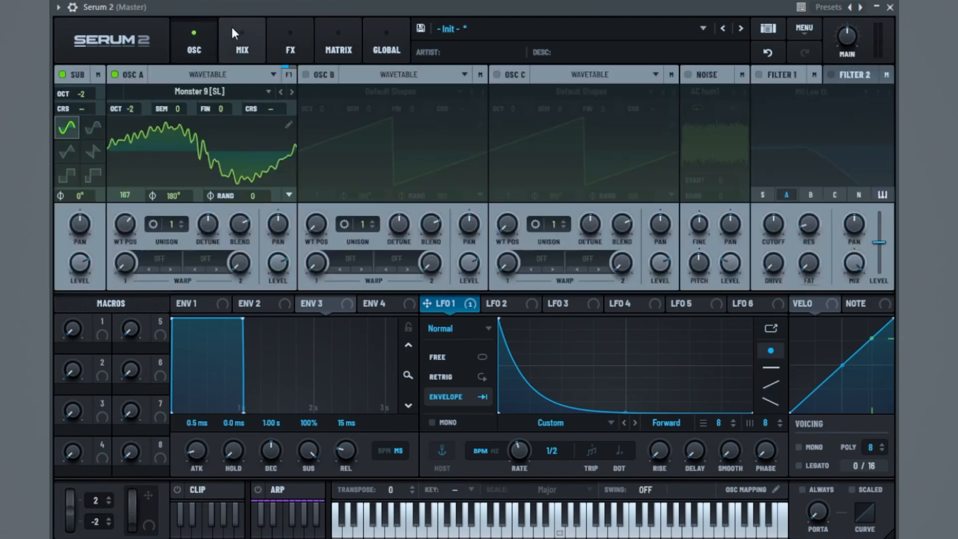
{"action": "left_click", "coordinate": [688, 75]}
{"action": "left_click", "coordinate": [699, 108]}
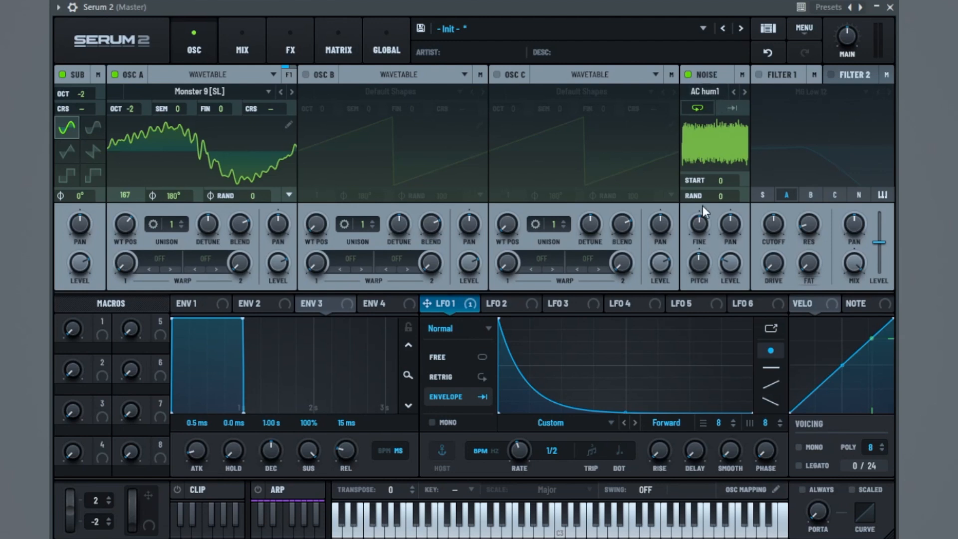
Enable filter 1 and set its type to Reverb from the Misc filters.
{"action": "left_click", "coordinate": [760, 75]}
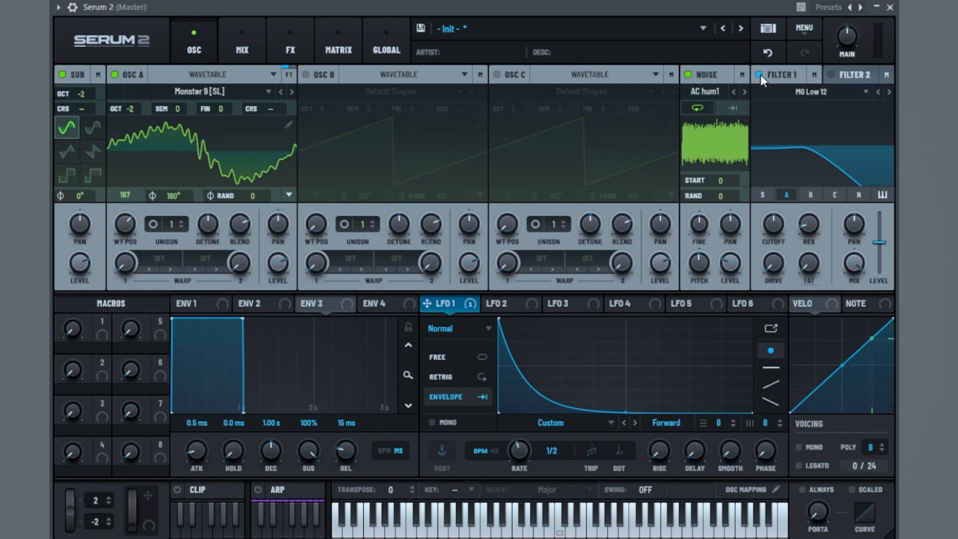
{"action": "left_click", "coordinate": [819, 93]}
{"action": "mouse_move", "coordinate": [788, 156]}
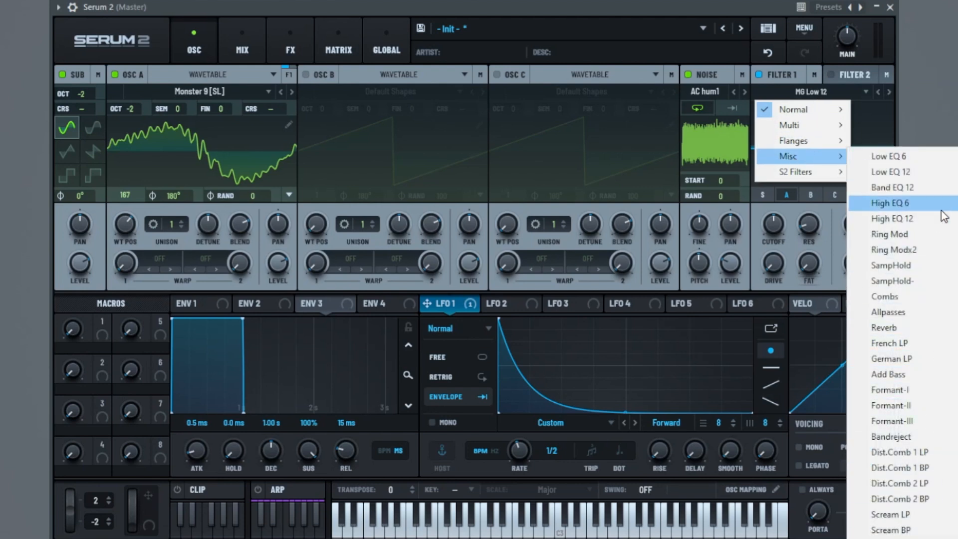
{"action": "left_click", "coordinate": [894, 328]}
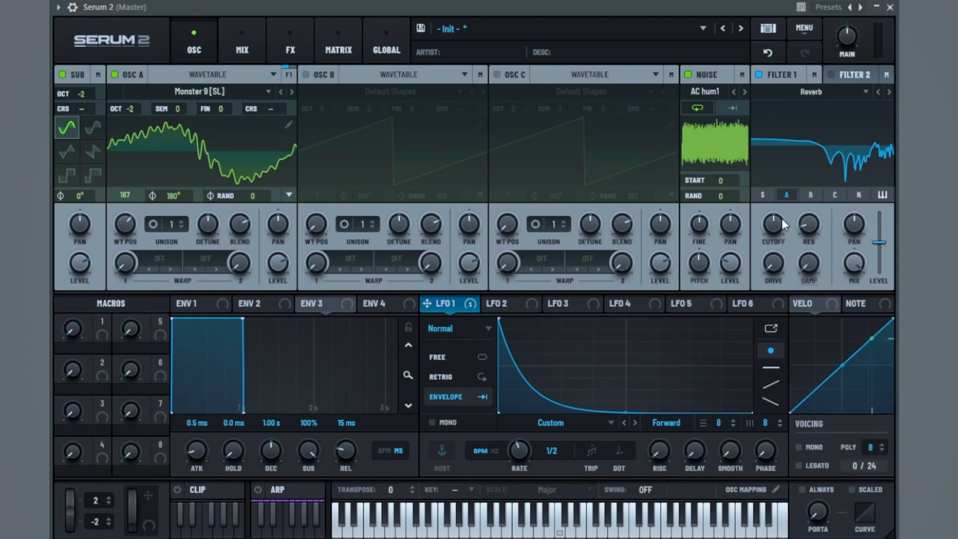
Set filter 1's cutoff to about 2167 Hz, and raise its drive and fine-tune its resonance.
{"action": "left_click_drag", "start_coordinate": [769, 229], "coordinate": [783, 223]}
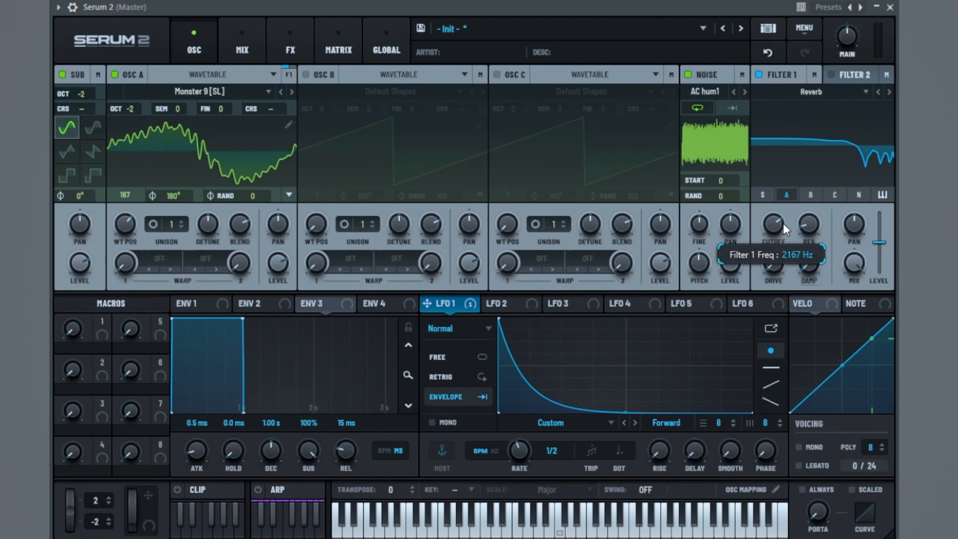
{"action": "left_click_drag", "start_coordinate": [770, 277], "coordinate": [788, 260]}
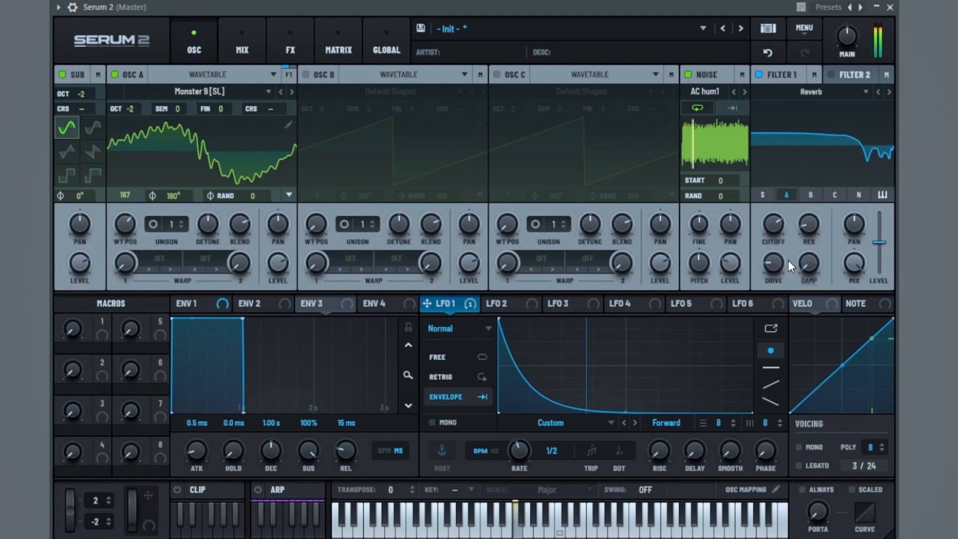
{"action": "left_click_drag", "start_coordinate": [815, 227], "coordinate": [822, 227]}
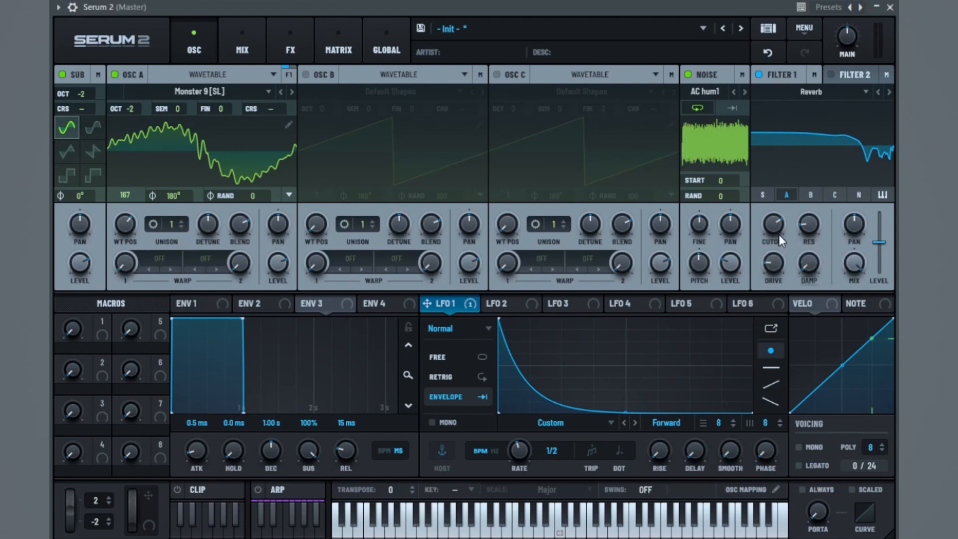
Add a Tube Distortion effect to the main effects chain and raise its drive to roughly three quarters.
{"action": "left_click", "coordinate": [300, 46]}
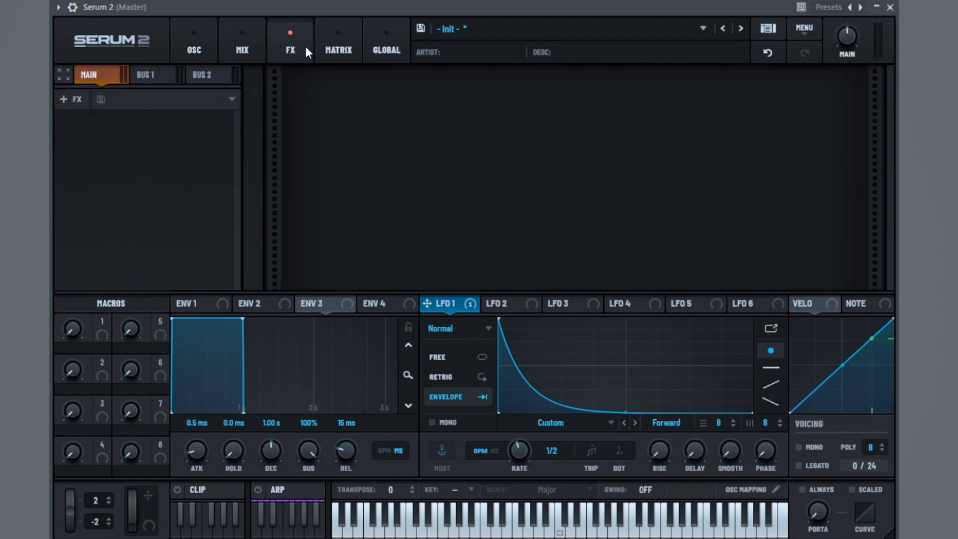
{"action": "left_click", "coordinate": [77, 102]}
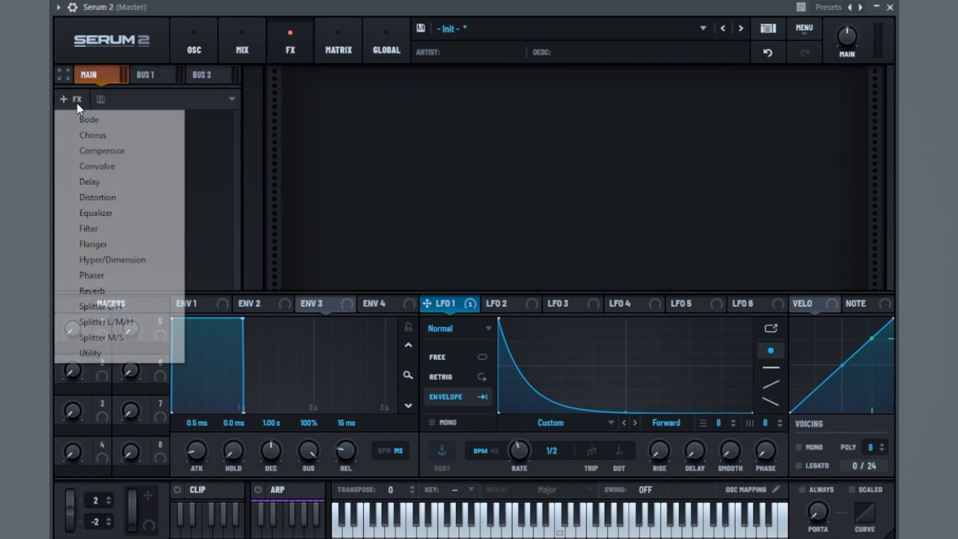
{"action": "left_click", "coordinate": [124, 198]}
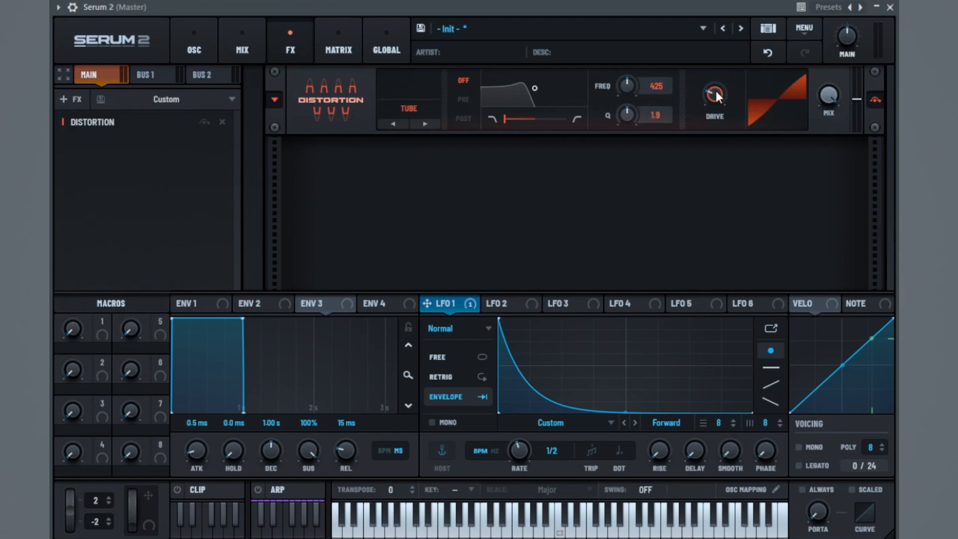
{"action": "left_click_drag", "start_coordinate": [717, 91], "coordinate": [760, 51]}
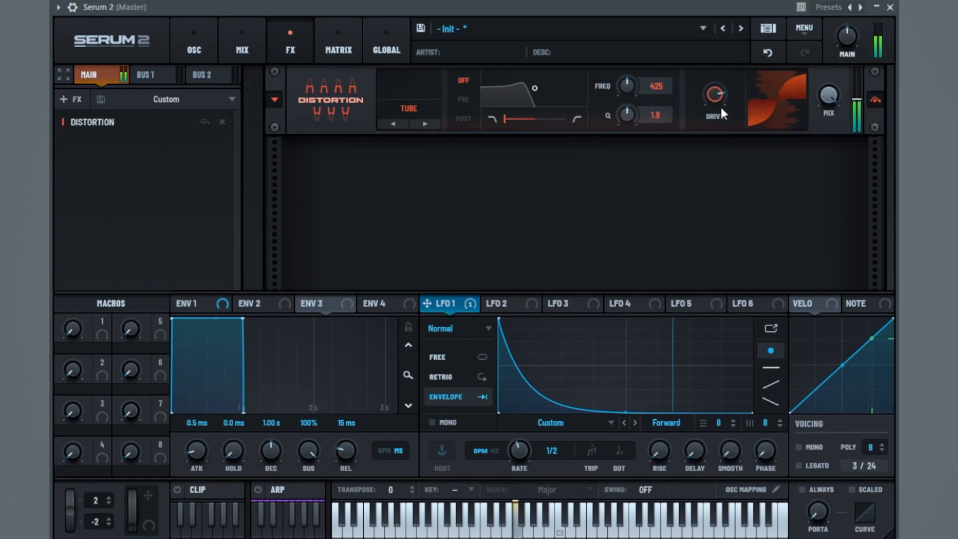
{"action": "mouse_move", "coordinate": [718, 103]}
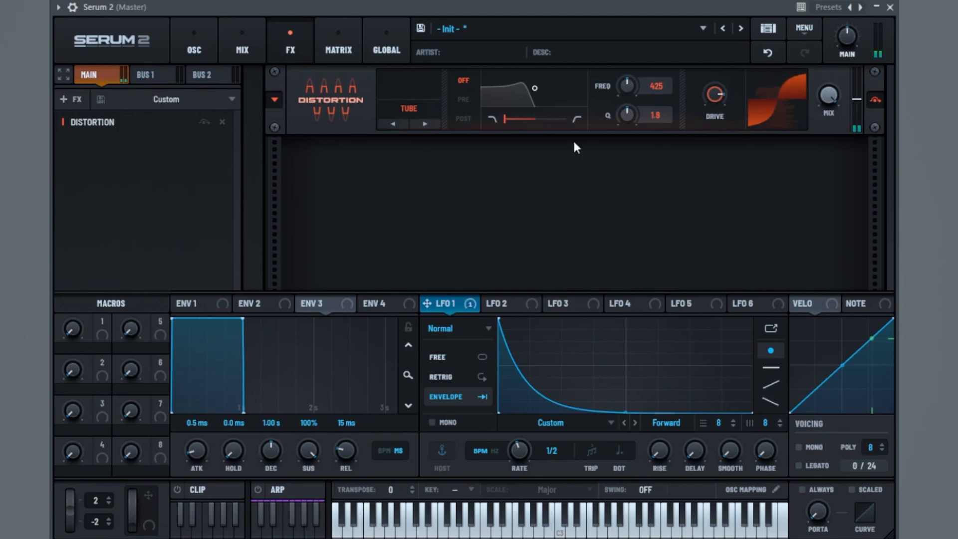
Add a multiband Compressor after the distortion, raising the high and low band gains to 4.7 dB each.
{"action": "left_click", "coordinate": [65, 100]}
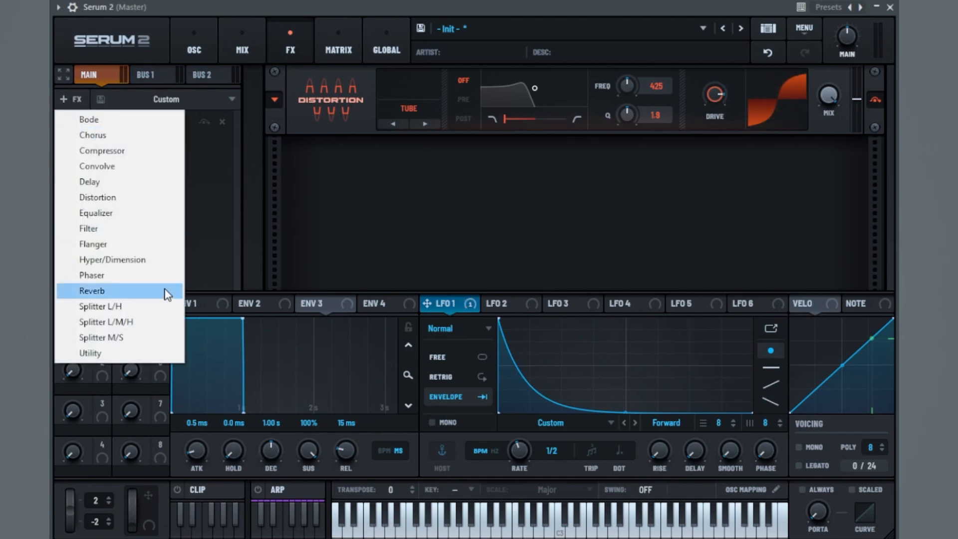
{"action": "left_click", "coordinate": [145, 158]}
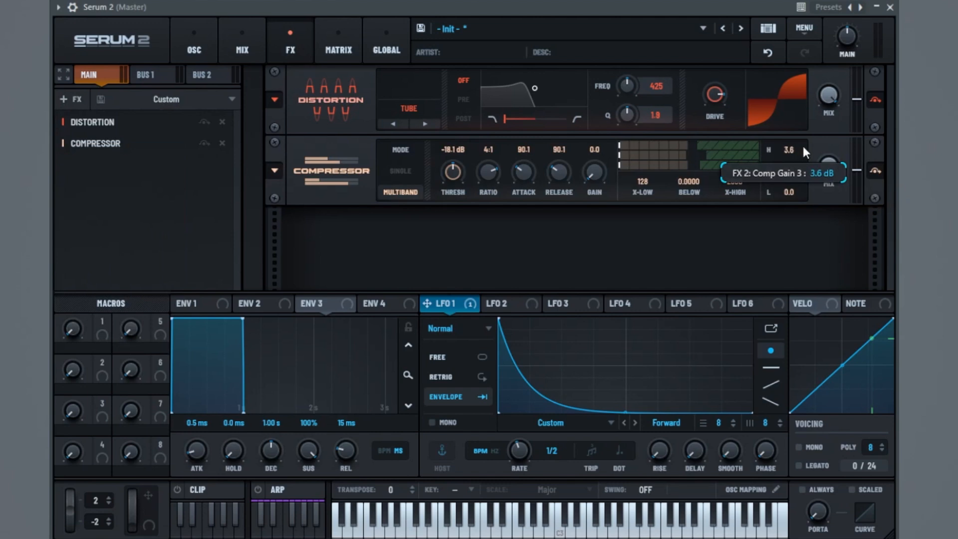
{"action": "left_click_drag", "start_coordinate": [806, 146], "coordinate": [808, 146]}
{"action": "left_click_drag", "start_coordinate": [790, 196], "coordinate": [798, 193]}
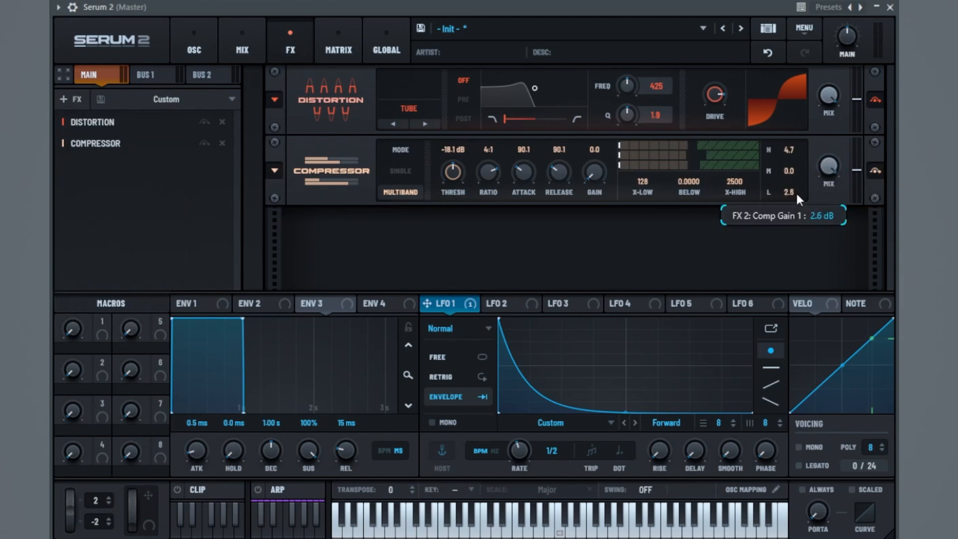
Set the compressor's Below amount to 0.7539 and Gain to 11.3, and fine-tune its band thresholds.
{"action": "left_click_drag", "start_coordinate": [712, 194], "coordinate": [738, 128]}
{"action": "left_click_drag", "start_coordinate": [600, 174], "coordinate": [693, 142]}
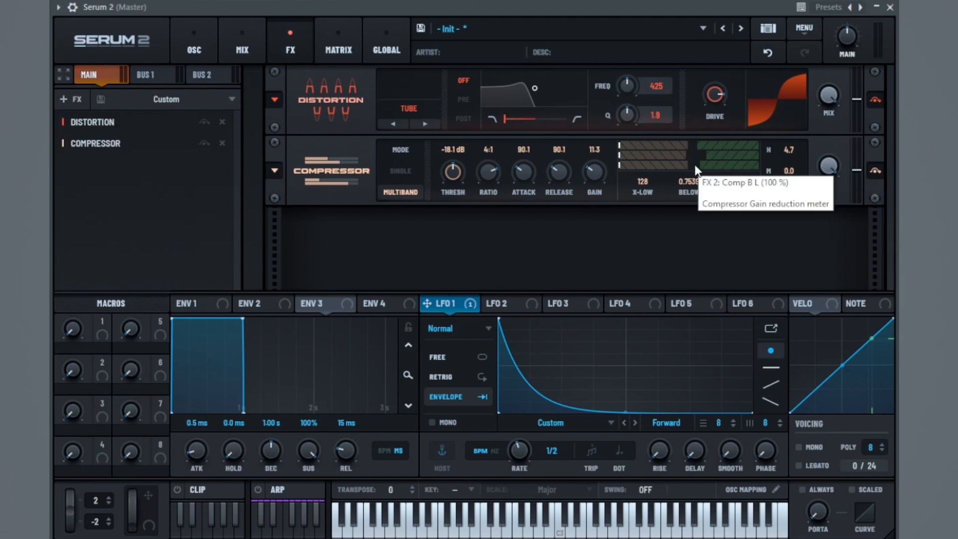
{"action": "left_click_drag", "start_coordinate": [695, 171], "coordinate": [703, 170]}
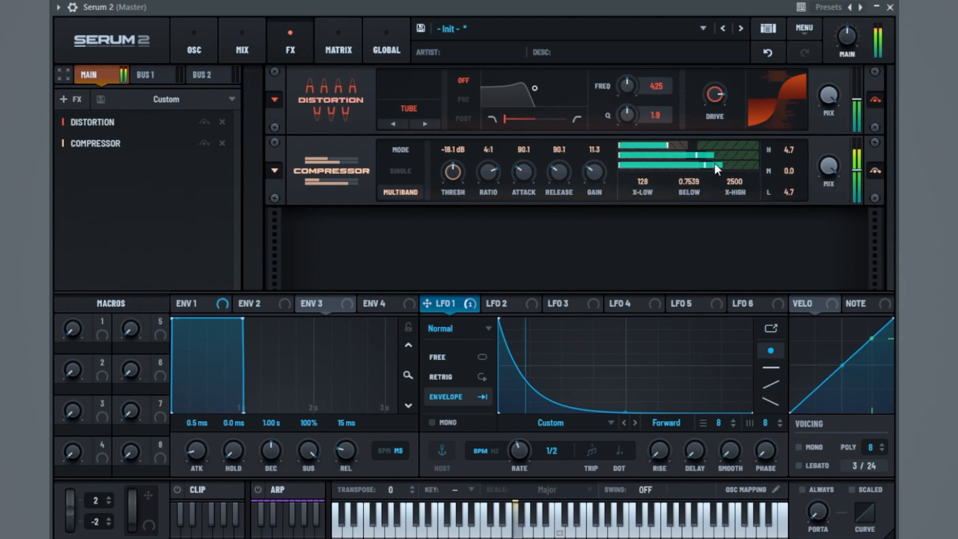
{"action": "left_click_drag", "start_coordinate": [715, 164], "coordinate": [713, 166]}
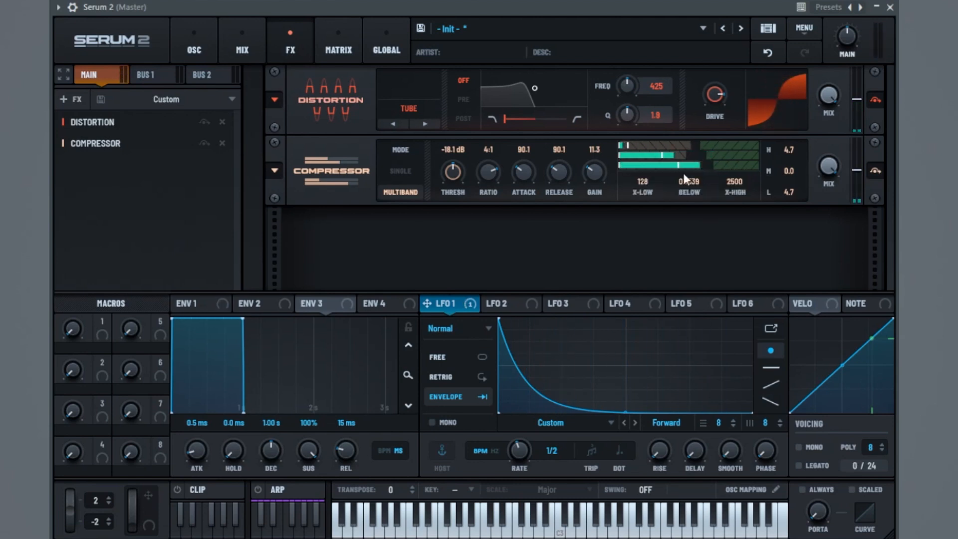
Add an Equalizer whose low band is a peak-shaped cut at 210 Hz with -24 dB gain, and adjust the high band's gain.
{"action": "left_click", "coordinate": [69, 99]}
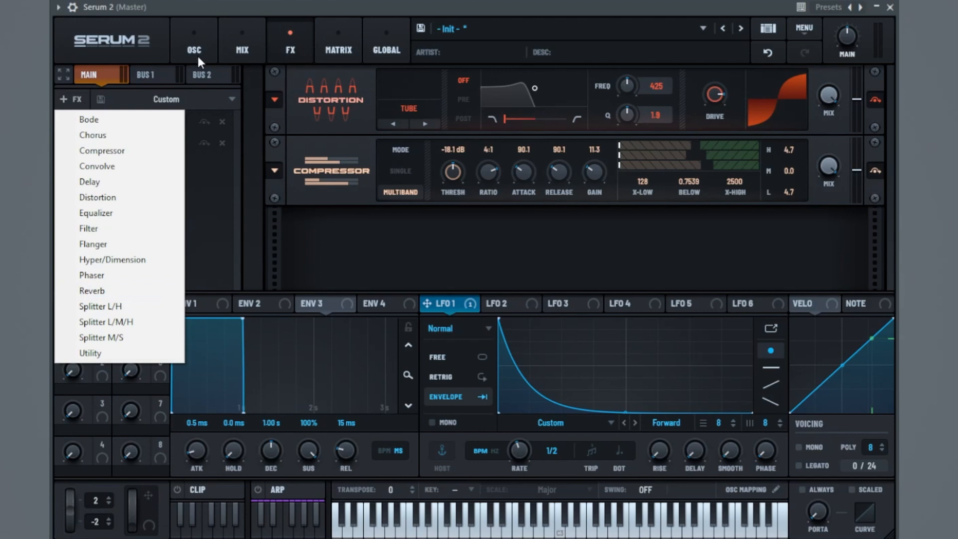
{"action": "left_click", "coordinate": [136, 219]}
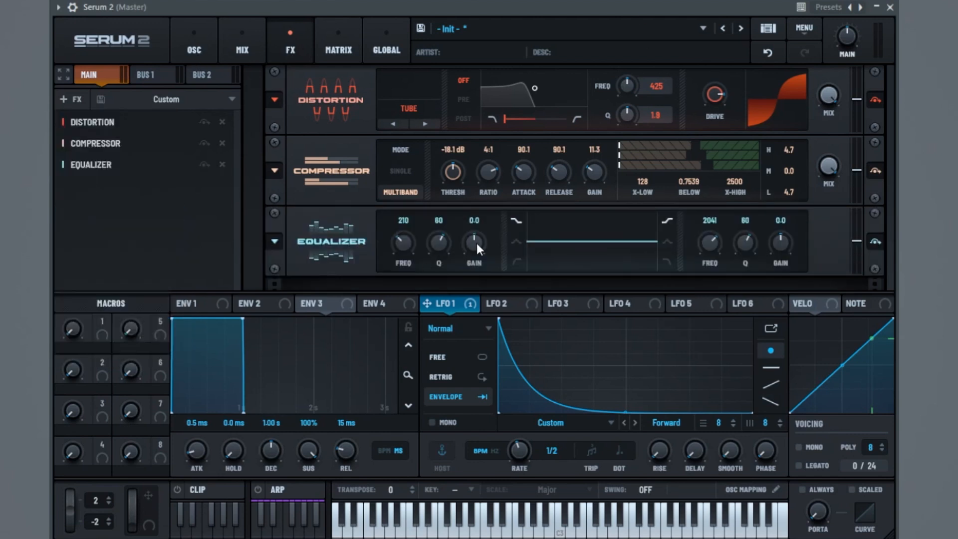
{"action": "left_click_drag", "start_coordinate": [478, 244], "coordinate": [500, 351]}
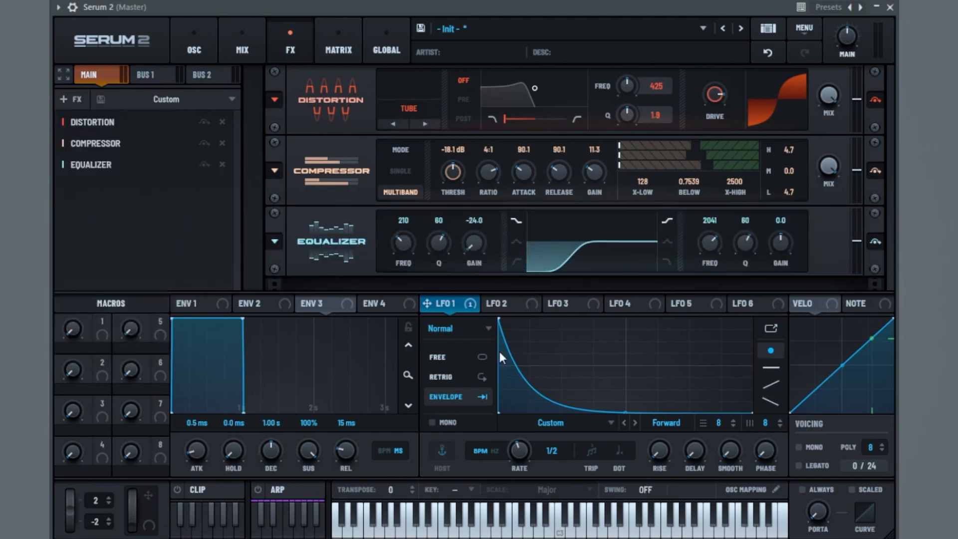
{"action": "left_click", "coordinate": [518, 243]}
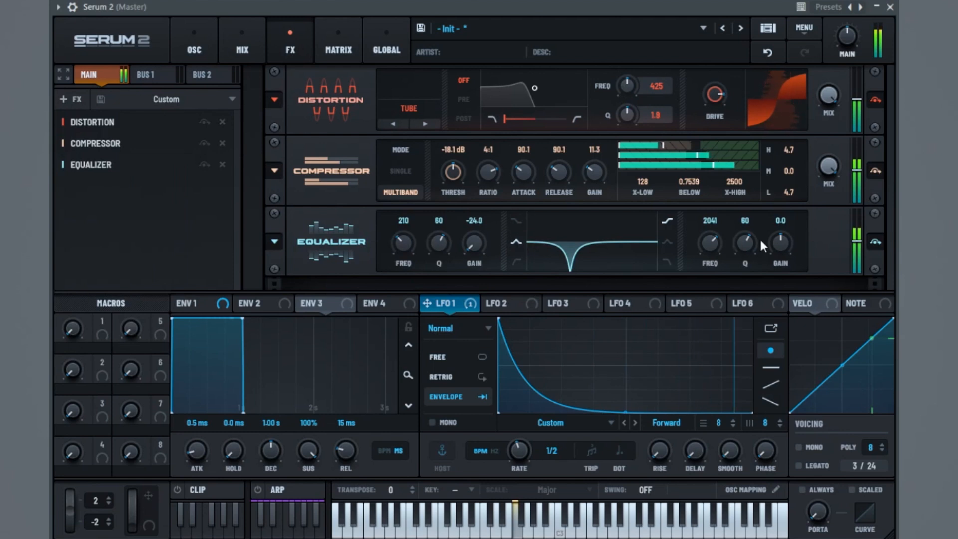
{"action": "left_click_drag", "start_coordinate": [774, 258], "coordinate": [780, 251]}
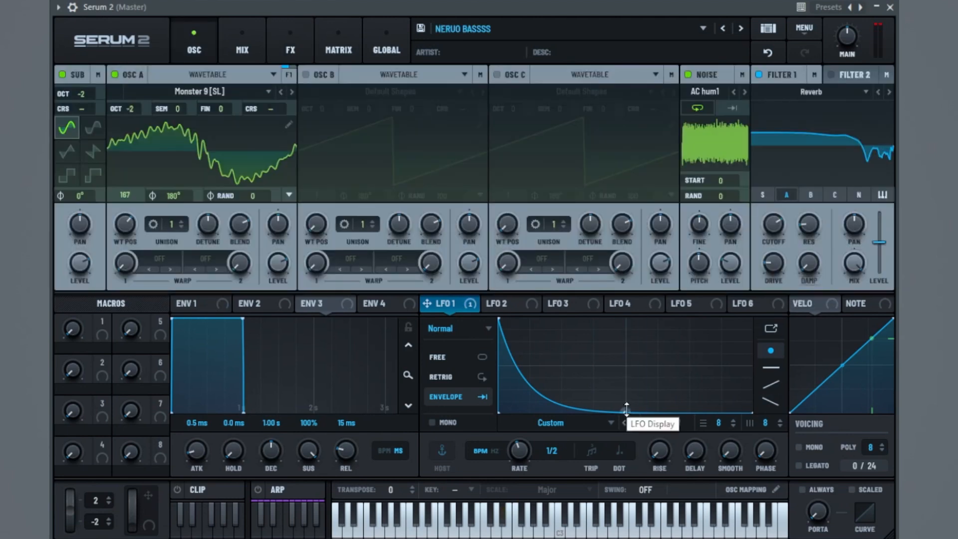
Try steeper and gentler decay curves on LFO 1 while notes play.
{"action": "mouse_move", "coordinate": [622, 410]}
{"action": "left_mouse_down"}
{"action": "mouse_move", "coordinate": [639, 363]}
{"action": "mouse_move", "coordinate": [624, 343]}
{"action": "mouse_move", "coordinate": [624, 413]}
{"action": "left_mouse_up"}
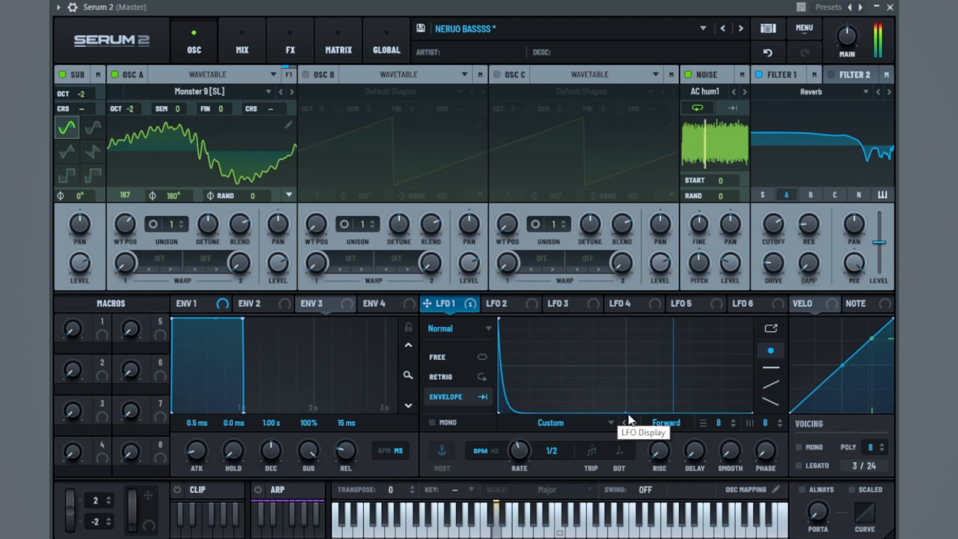
{"action": "left_click_drag", "start_coordinate": [628, 411], "coordinate": [636, 405]}
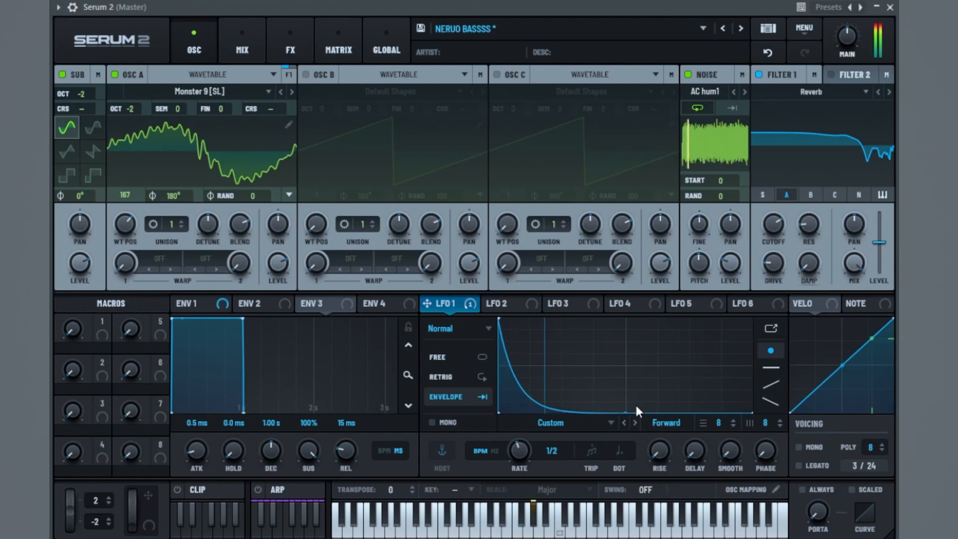
{"action": "mouse_move", "coordinate": [626, 408]}
{"action": "left_mouse_down"}
{"action": "mouse_move", "coordinate": [609, 475]}
{"action": "mouse_move", "coordinate": [644, 404]}
{"action": "left_mouse_up"}
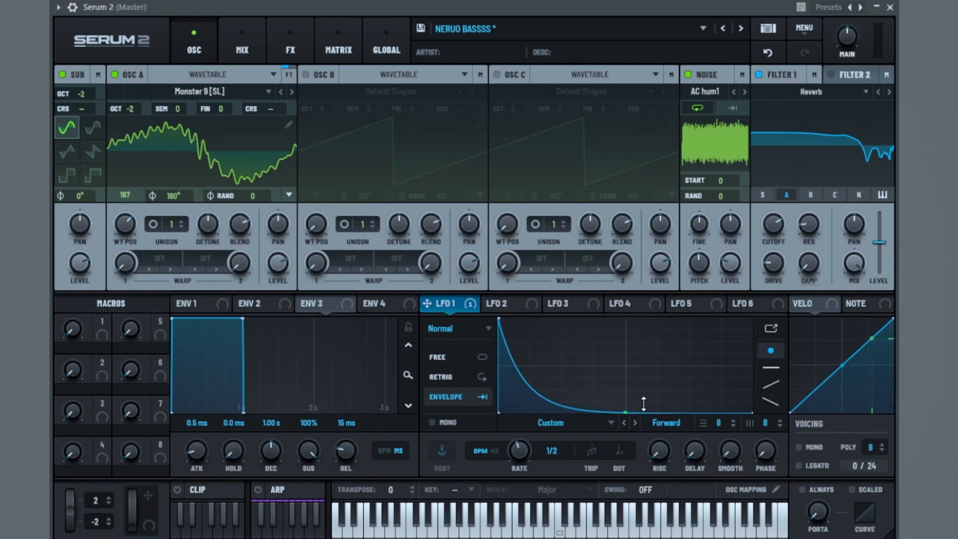
Audition the preceding Monster wavetables in oscillator A, stepping back one at a time from Monster 9 past Monster 2.
{"action": "left_click", "coordinate": [283, 93]}
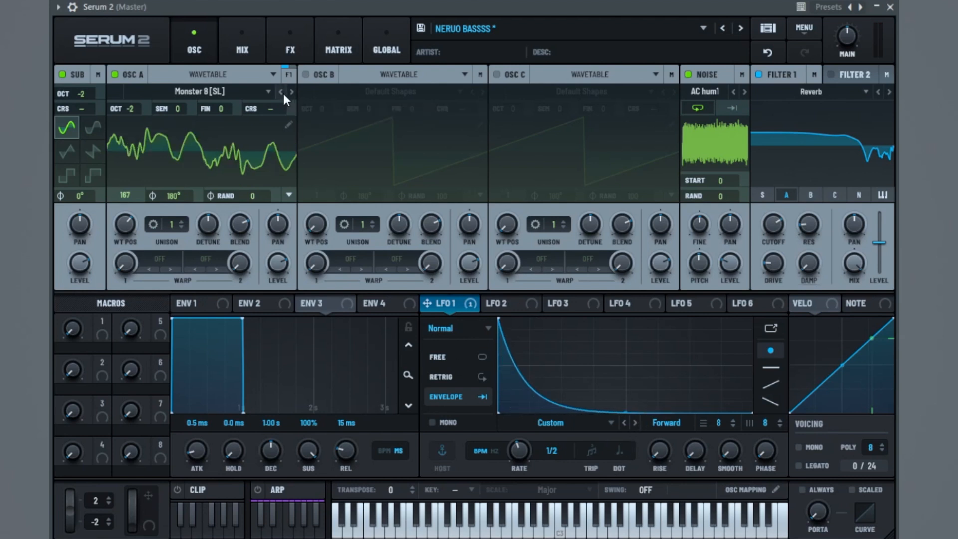
{"action": "left_click", "coordinate": [283, 93]}
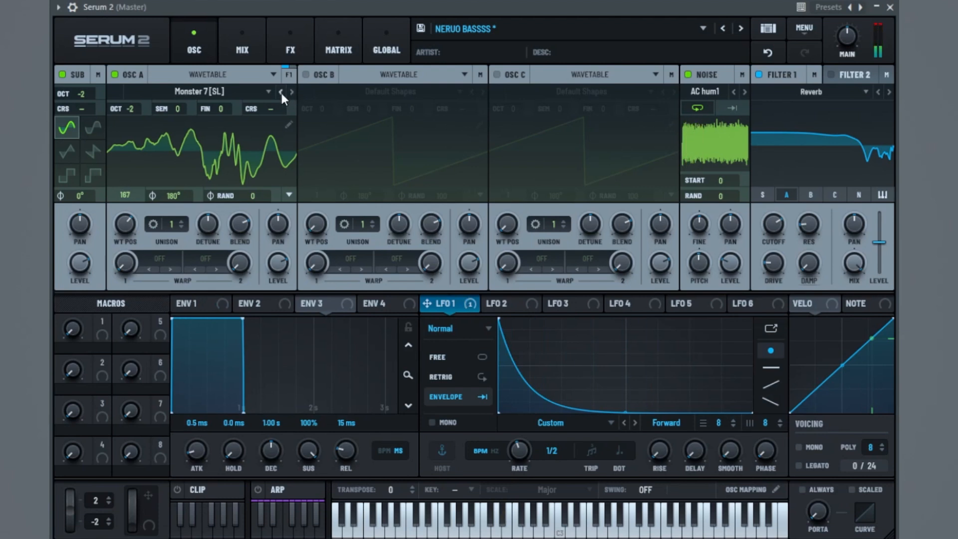
{"action": "left_click", "coordinate": [282, 92]}
{"action": "left_click", "coordinate": [282, 93]}
{"action": "left_click", "coordinate": [282, 93]}
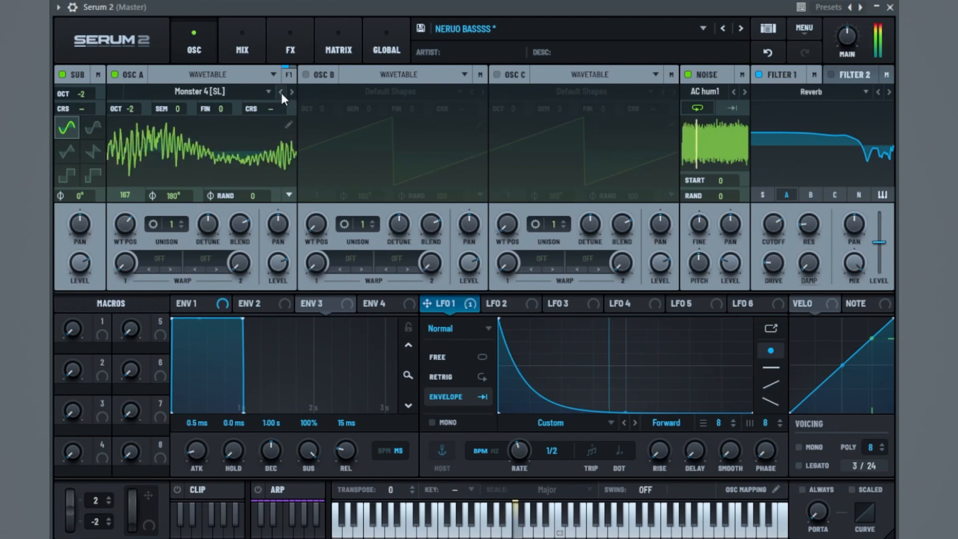
{"action": "left_click", "coordinate": [282, 93]}
{"action": "left_click", "coordinate": [282, 93]}
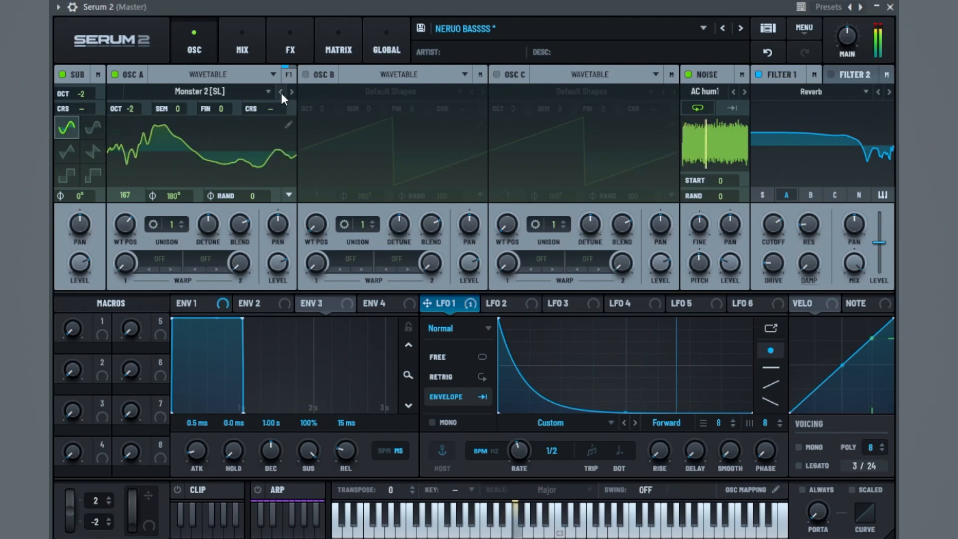
{"action": "left_click", "coordinate": [281, 92]}
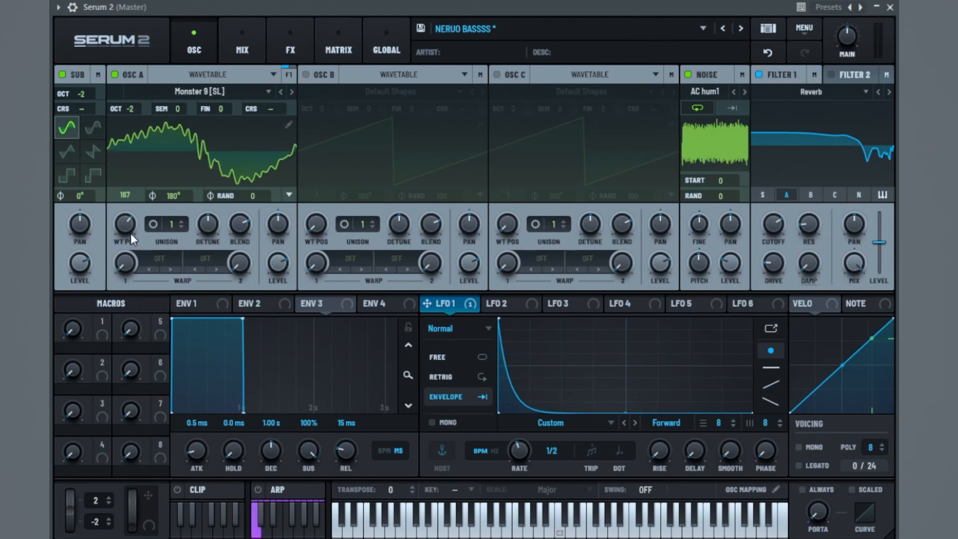
Try oscillator A with a wavetable position of 117 and 5 unison voices, and vary both settings.
{"action": "left_click_drag", "start_coordinate": [127, 230], "coordinate": [142, 269]}
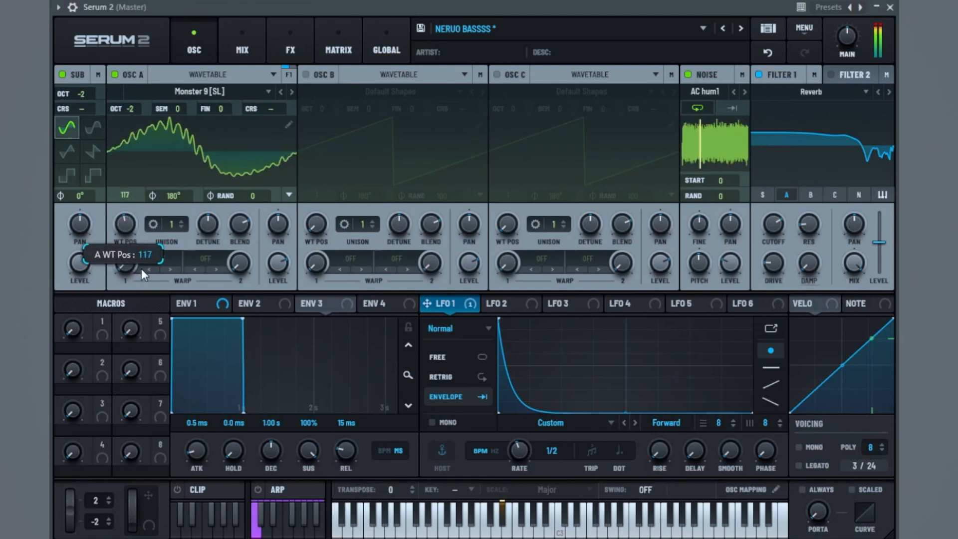
{"action": "left_click_drag", "start_coordinate": [175, 225], "coordinate": [190, 205]}
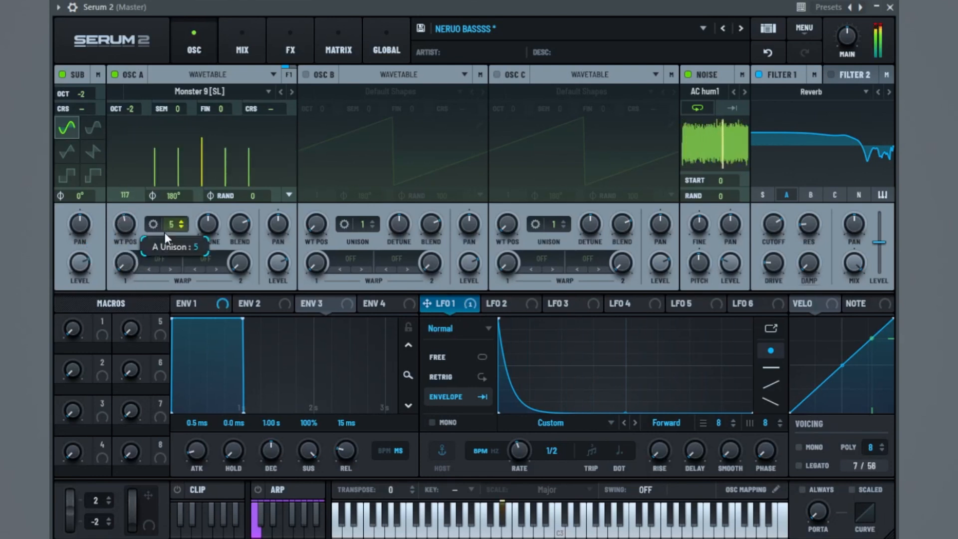
{"action": "left_click_drag", "start_coordinate": [127, 225], "coordinate": [142, 271]}
{"action": "left_click_drag", "start_coordinate": [171, 225], "coordinate": [128, 225]}
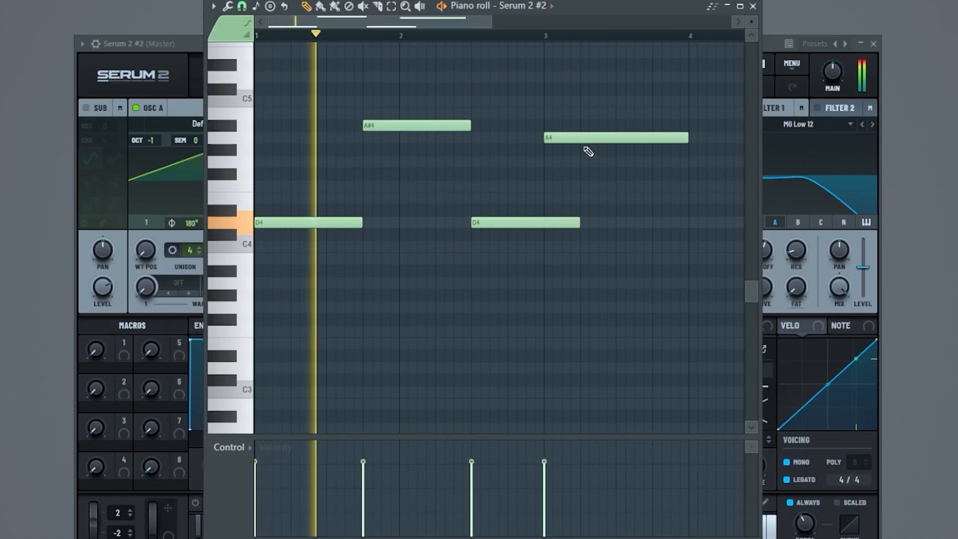
{"action": "left_click_drag", "start_coordinate": [587, 141], "coordinate": [619, 140]}
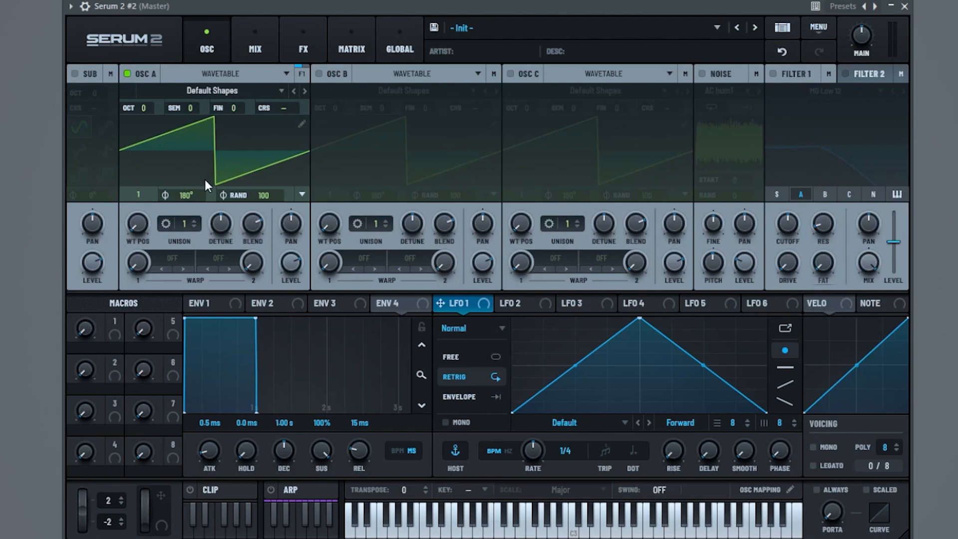
Set oscillator A to octave -1 with 4 unison voices, and enable the MG Low 12 filter 1 with a slightly higher cutoff.
{"action": "left_click_drag", "start_coordinate": [148, 107], "coordinate": [140, 115]}
{"action": "left_click_drag", "start_coordinate": [175, 232], "coordinate": [233, 222]}
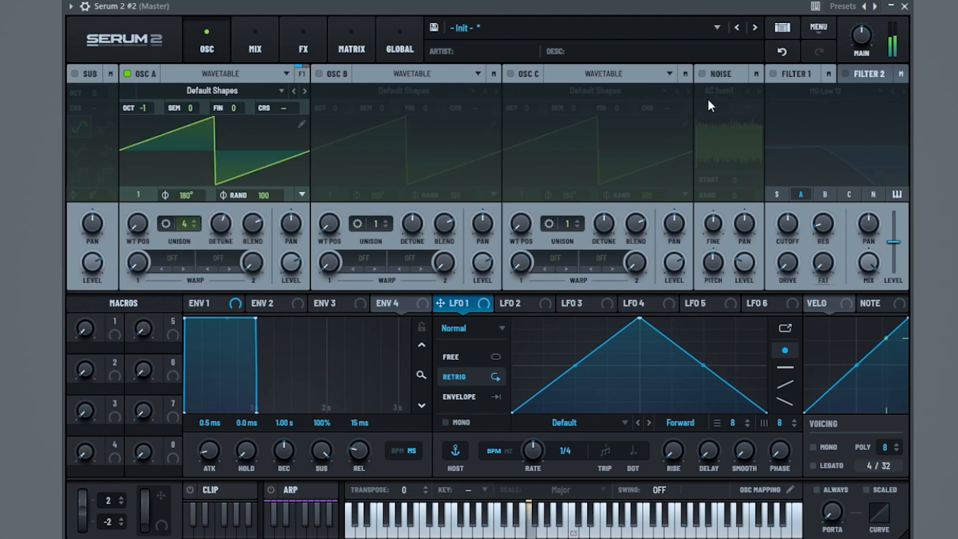
{"action": "left_click", "coordinate": [773, 74]}
{"action": "mouse_move", "coordinate": [795, 218]}
{"action": "left_mouse_down"}
{"action": "mouse_move", "coordinate": [791, 229]}
{"action": "mouse_move", "coordinate": [799, 225]}
{"action": "left_mouse_up"}
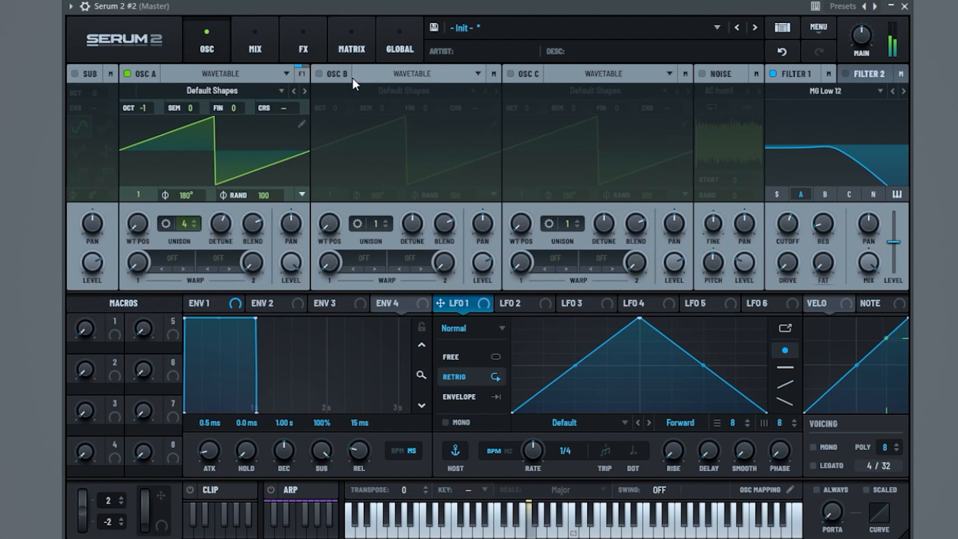
Add a Distortion effect, switch its type to Diode 1, and raise its drive during playback.
{"action": "left_click", "coordinate": [306, 44]}
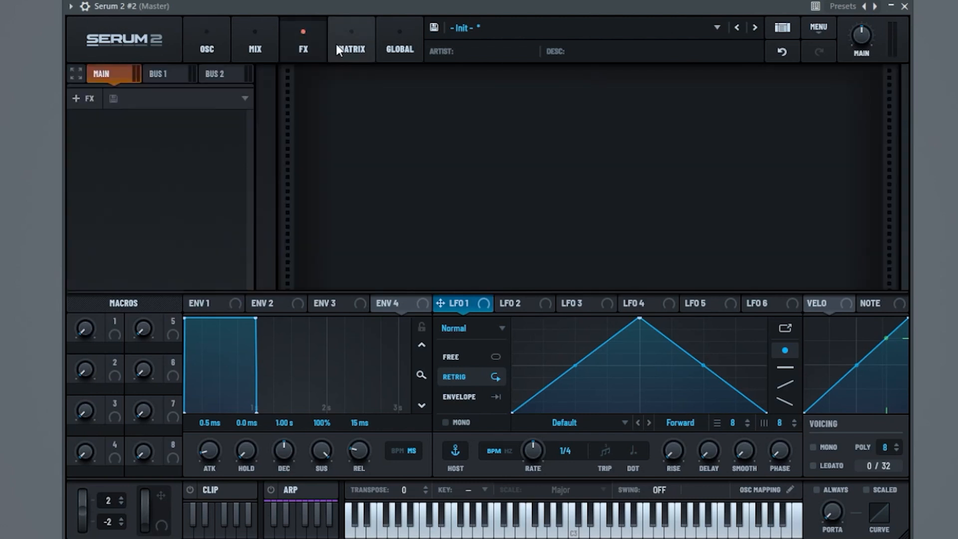
{"action": "left_click", "coordinate": [90, 99]}
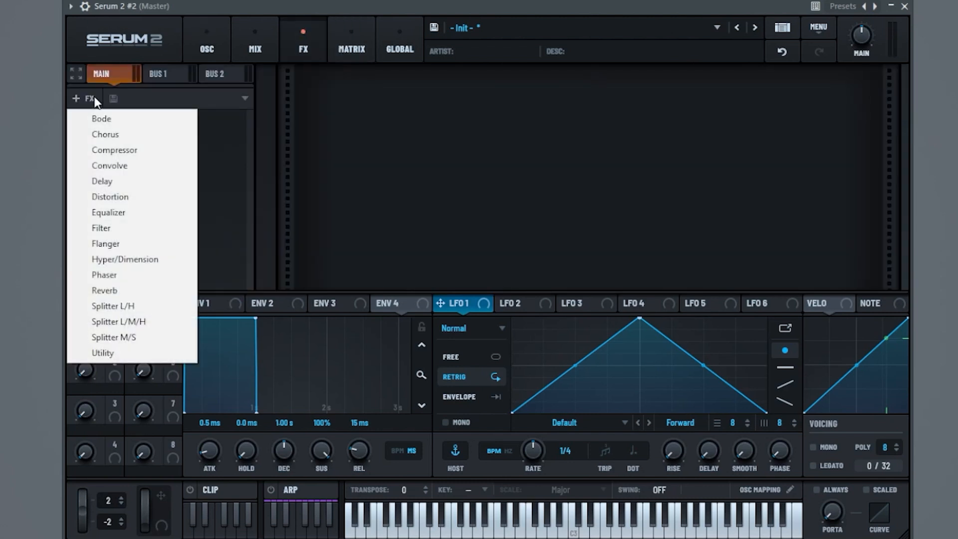
{"action": "left_click", "coordinate": [142, 200]}
{"action": "left_click", "coordinate": [439, 123]}
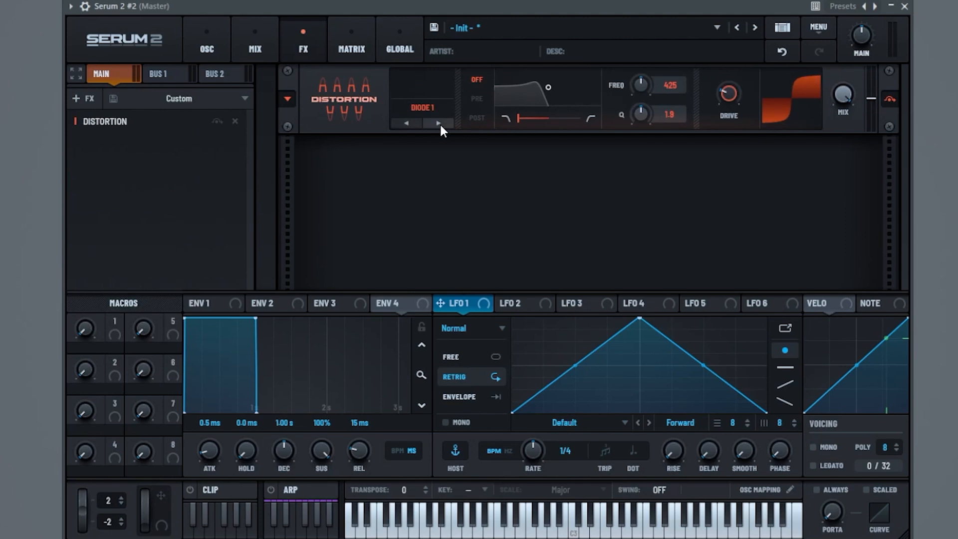
{"action": "key", "text": "space"}
{"action": "left_click_drag", "start_coordinate": [729, 93], "coordinate": [736, 70]}
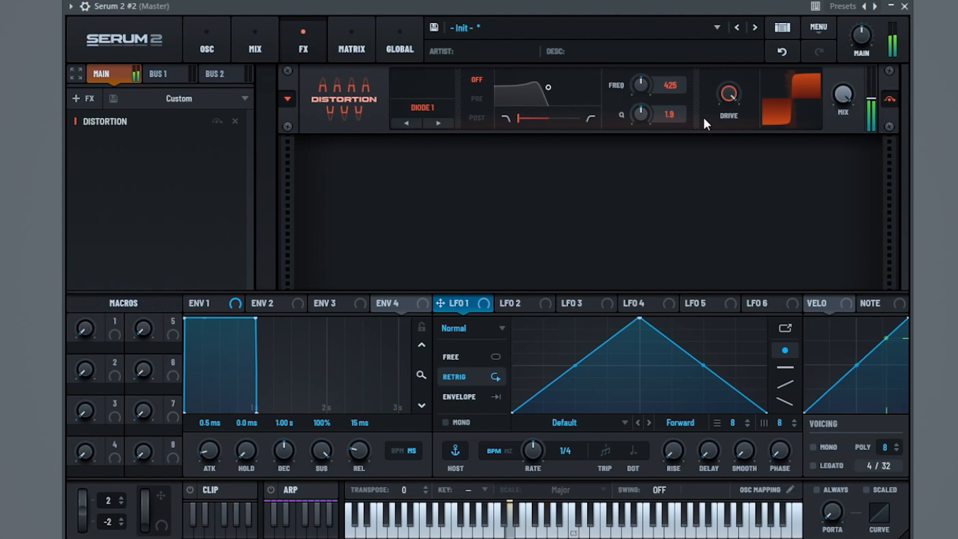
Add a Compressor effect in multiband mode and raise its gain to 12.2.
{"action": "left_click", "coordinate": [86, 99]}
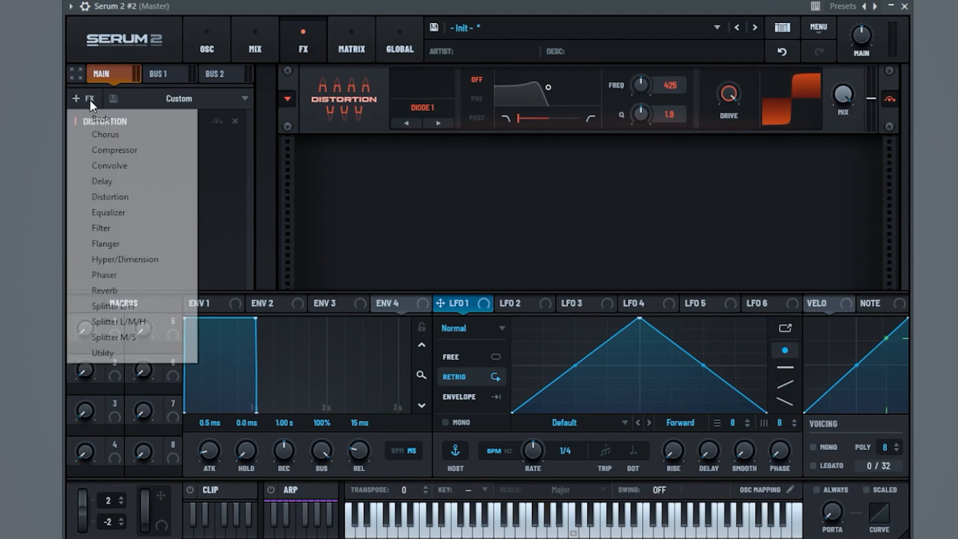
{"action": "left_click", "coordinate": [151, 156]}
{"action": "left_click", "coordinate": [414, 190]}
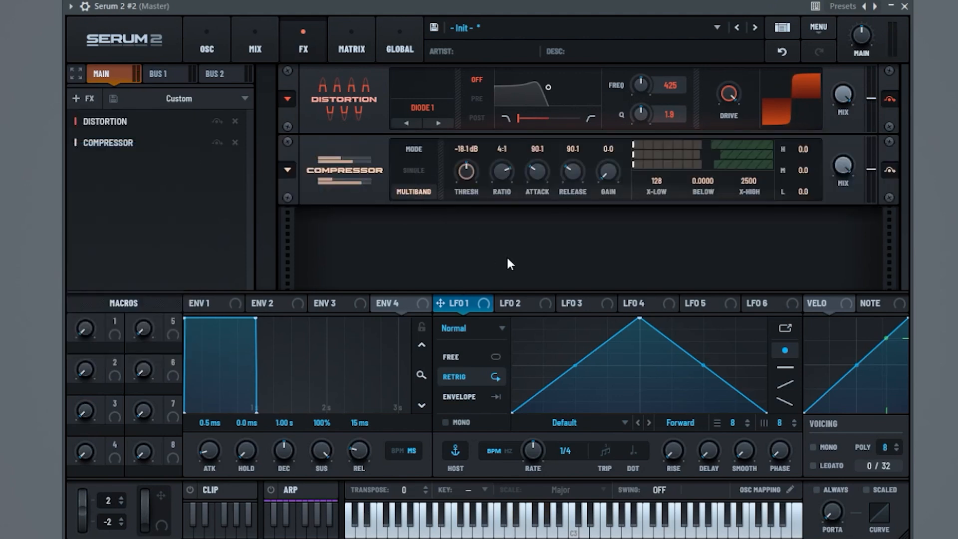
{"action": "left_click_drag", "start_coordinate": [600, 178], "coordinate": [634, 152]}
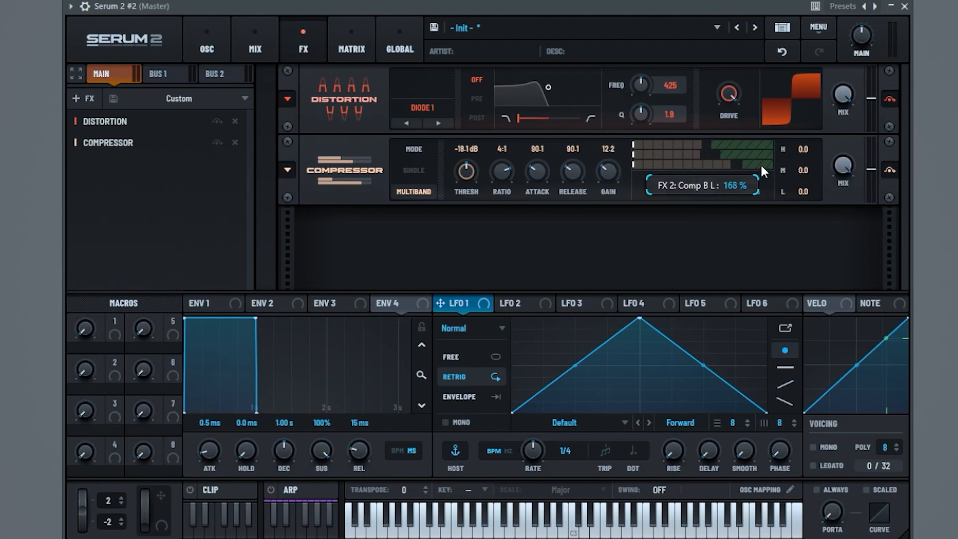
Adjust the compressor's per-band thresholds, and set the band gains to 4.7 for high and 4.5 for low.
{"action": "left_click_drag", "start_coordinate": [763, 166], "coordinate": [764, 166]}
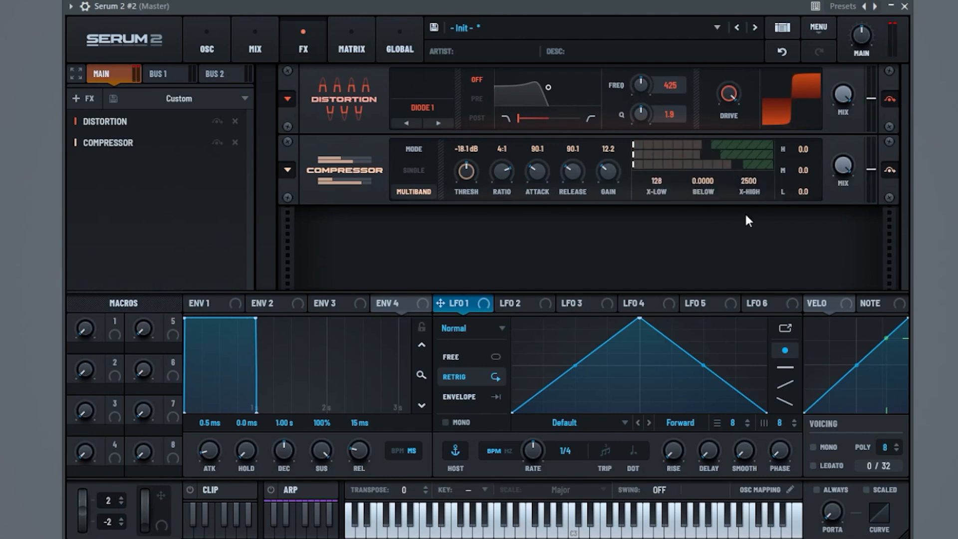
{"action": "mouse_move", "coordinate": [719, 155]}
{"action": "left_mouse_down"}
{"action": "mouse_move", "coordinate": [738, 155]}
{"action": "mouse_move", "coordinate": [728, 164]}
{"action": "mouse_move", "coordinate": [711, 145]}
{"action": "mouse_move", "coordinate": [729, 145]}
{"action": "left_mouse_up"}
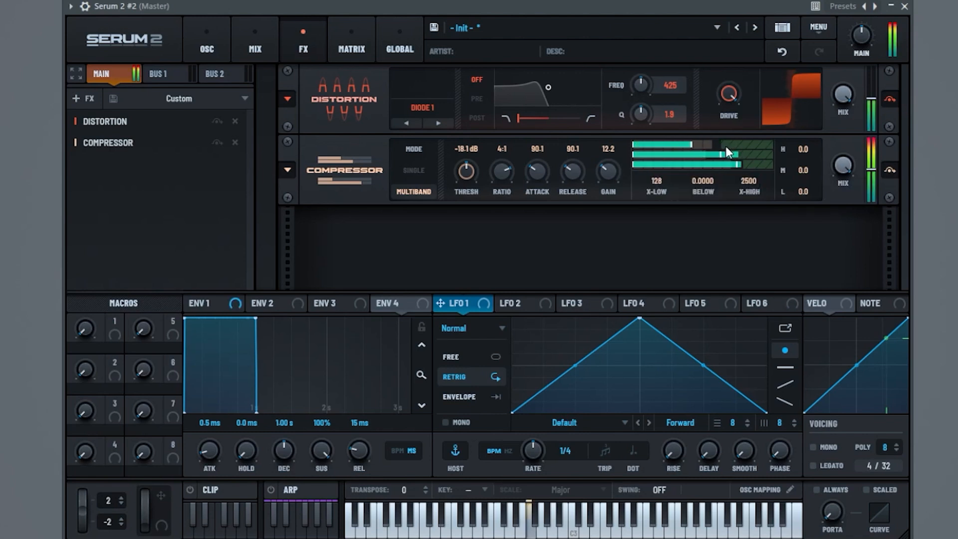
{"action": "mouse_move", "coordinate": [807, 154]}
{"action": "left_mouse_down"}
{"action": "mouse_move", "coordinate": [822, 148]}
{"action": "mouse_move", "coordinate": [818, 141]}
{"action": "left_mouse_up"}
{"action": "mouse_move", "coordinate": [805, 184]}
{"action": "left_mouse_down"}
{"action": "mouse_move", "coordinate": [812, 195]}
{"action": "mouse_move", "coordinate": [817, 187]}
{"action": "left_mouse_up"}
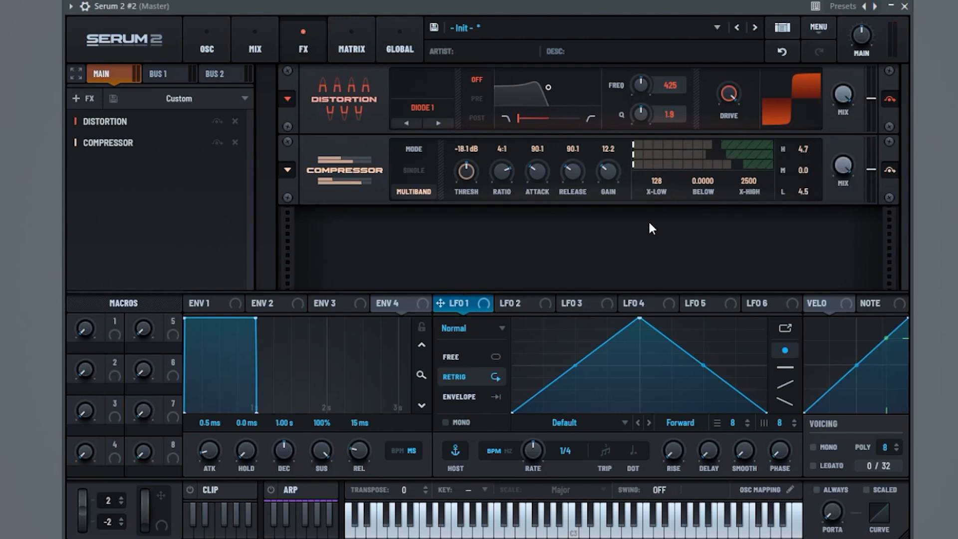
Set oscillator A to octave -2, and enable mono, legato and always-on portamento with a longer glide time.
{"action": "left_click", "coordinate": [207, 45]}
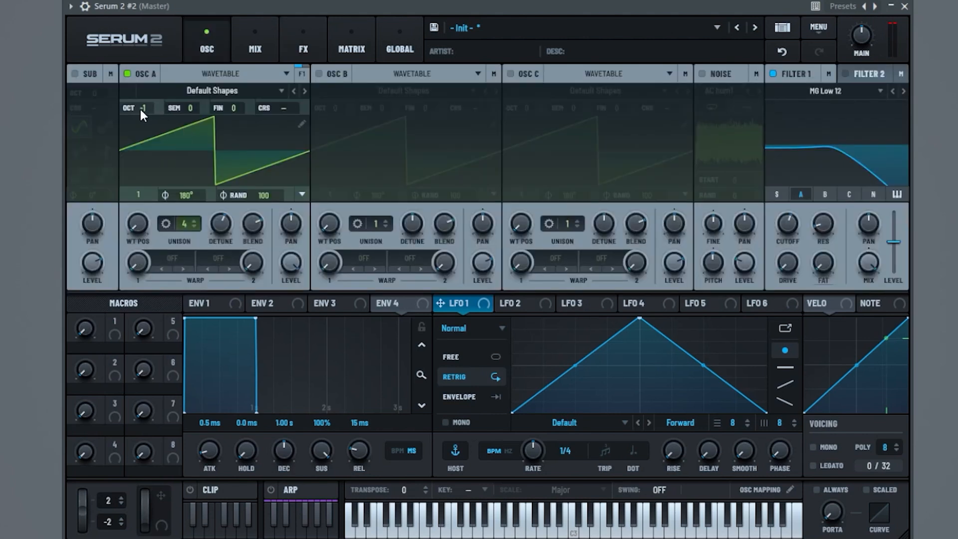
{"action": "left_click_drag", "start_coordinate": [141, 113], "coordinate": [143, 136]}
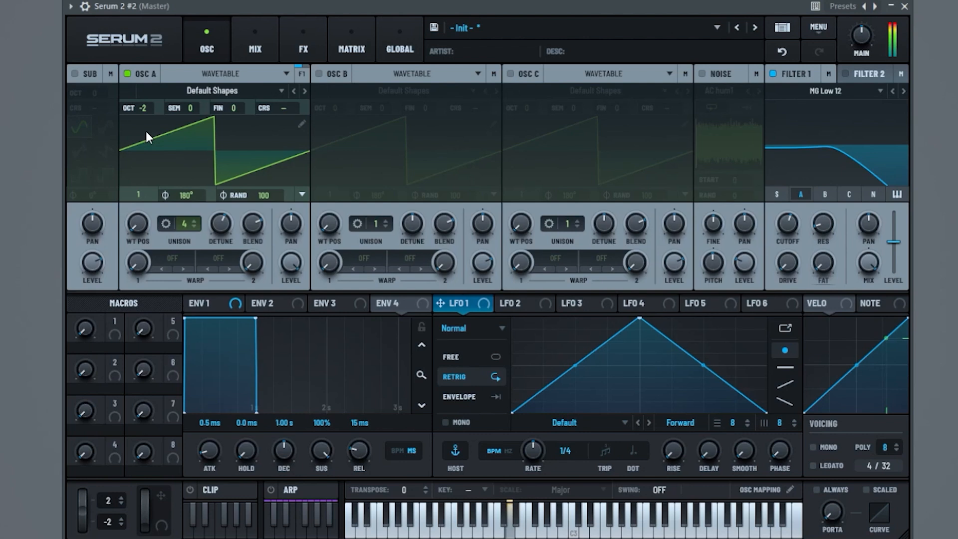
{"action": "left_click", "coordinate": [812, 448]}
{"action": "left_click", "coordinate": [814, 466]}
{"action": "left_click", "coordinate": [817, 491]}
{"action": "left_click_drag", "start_coordinate": [831, 528], "coordinate": [846, 447]}
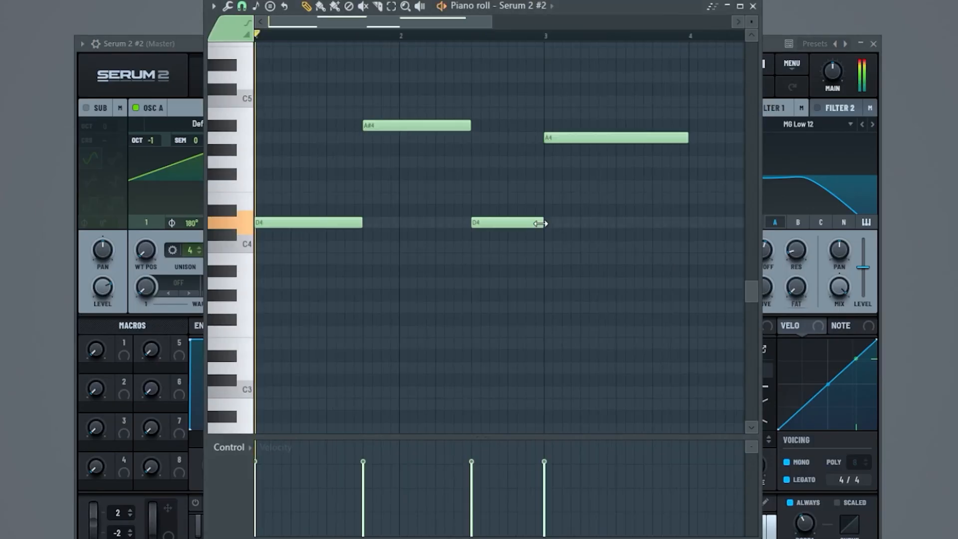
In the piano roll, lengthen the second D4 note to match the first, move the A4 note to its end, and audition the pattern.
{"action": "left_click_drag", "start_coordinate": [542, 222], "coordinate": [580, 233]}
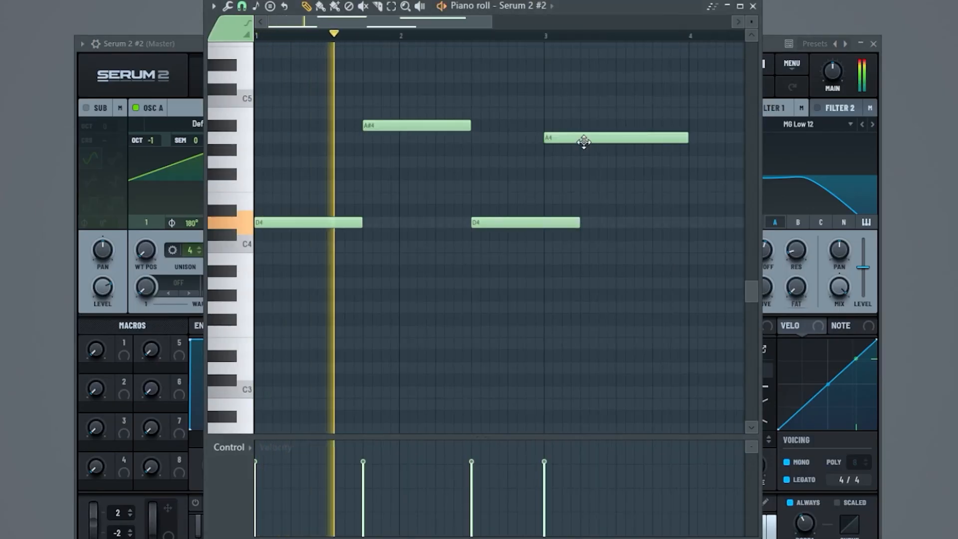
{"action": "left_click_drag", "start_coordinate": [584, 143], "coordinate": [627, 143]}
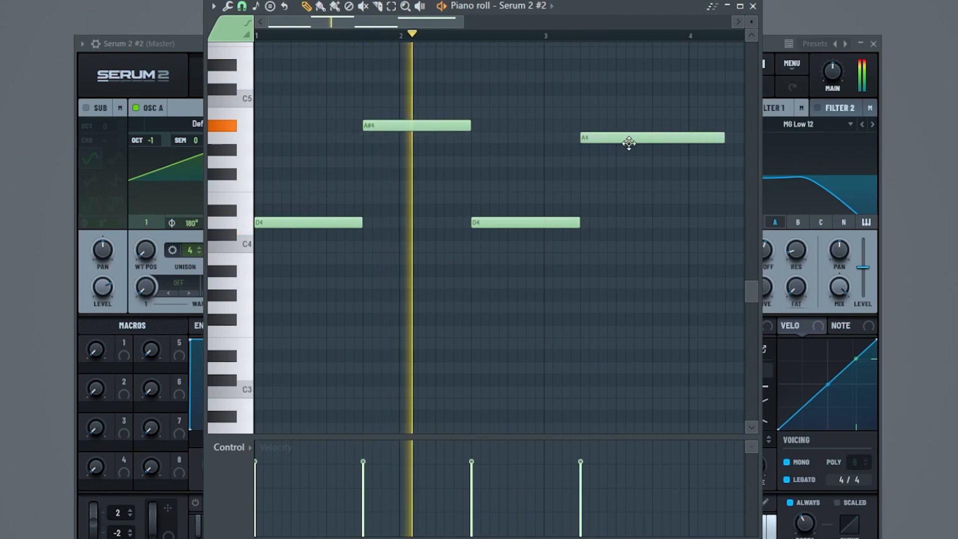
{"action": "scroll", "coordinate": [519, 43], "scroll_direction": "down", "scroll_amount": 2}
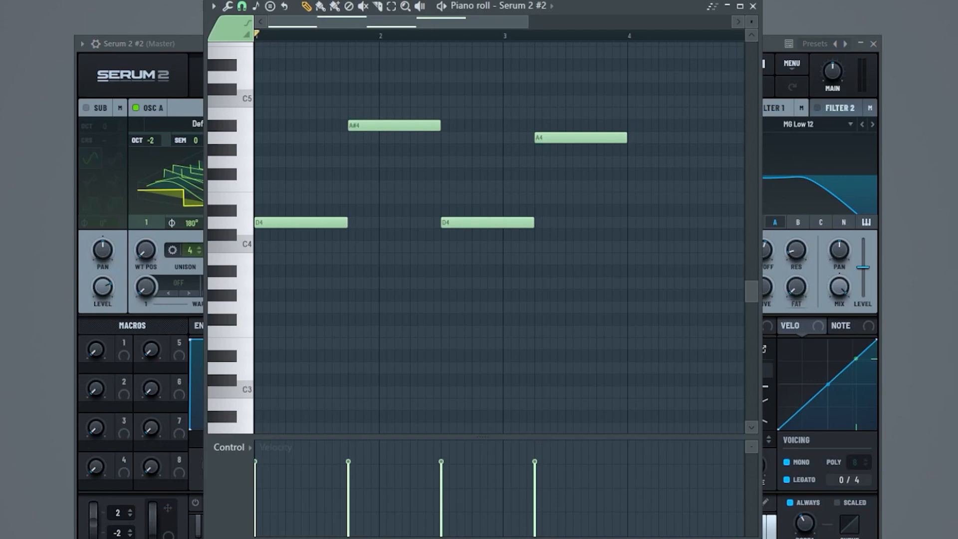
{"action": "key", "text": "space"}
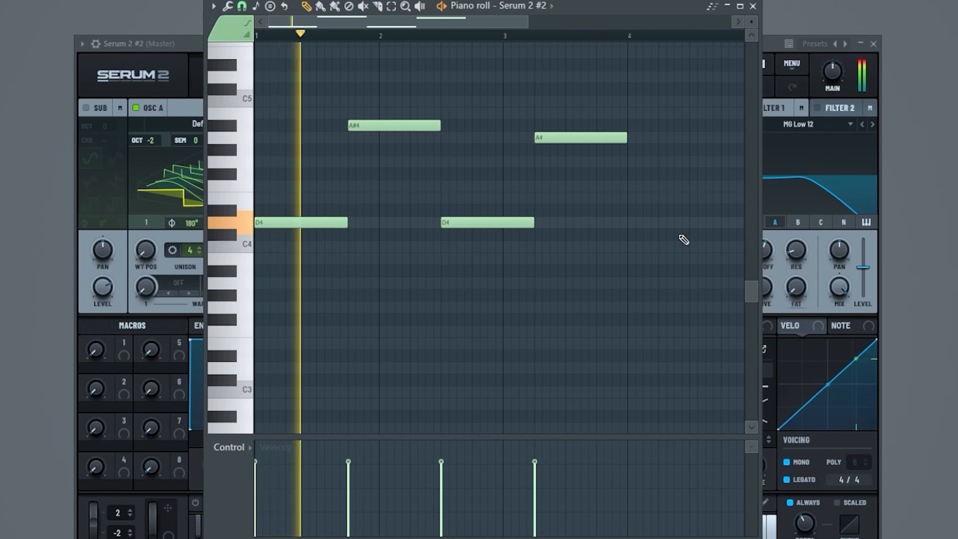
{"action": "key", "text": "space"}
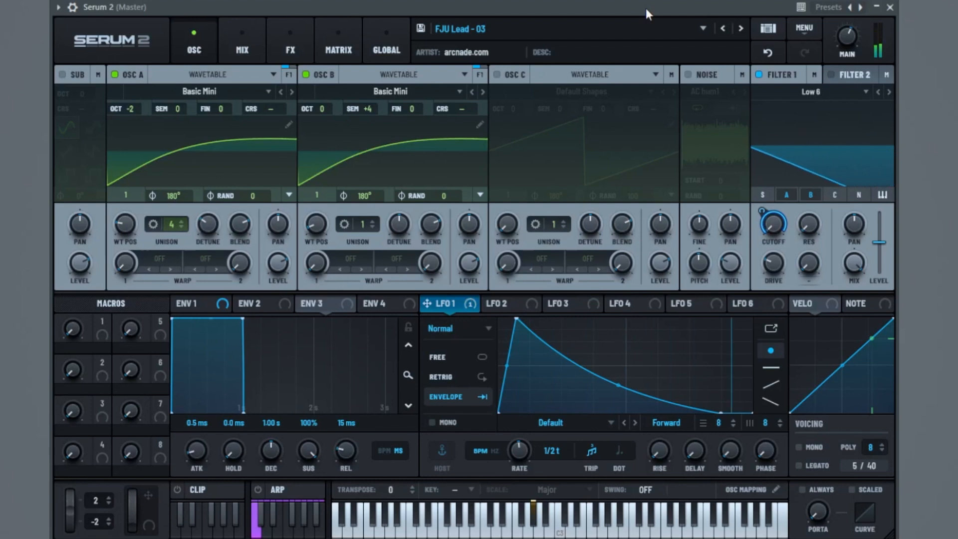
Initialize the preset in the other Serum 2 instance, and set oscillator A to the Basic Mini wavetable at octave -2.
{"action": "left_click", "coordinate": [804, 28]}
{"action": "left_click", "coordinate": [831, 103]}
{"action": "left_click", "coordinate": [200, 91]}
{"action": "mouse_move", "coordinate": [177, 112]}
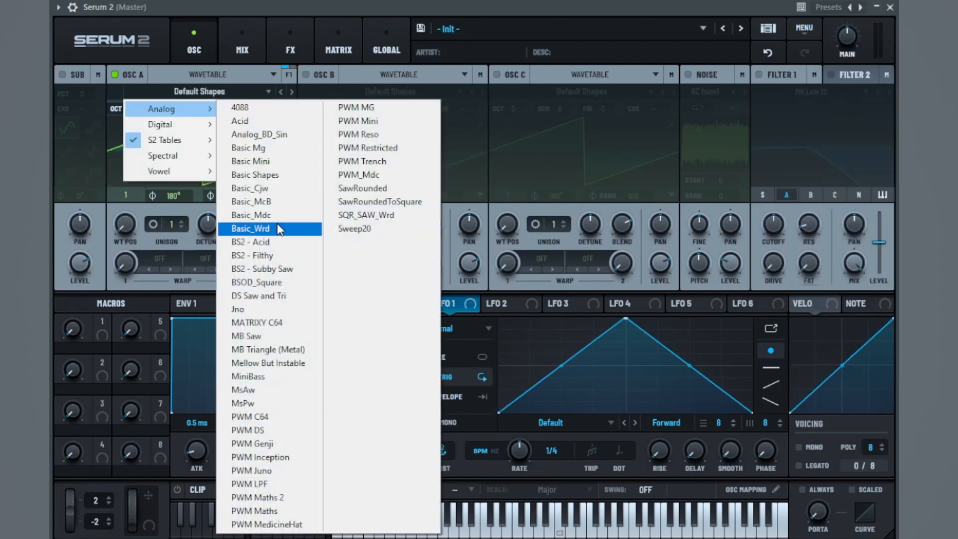
{"action": "left_click", "coordinate": [250, 160]}
{"action": "left_click_drag", "start_coordinate": [128, 104], "coordinate": [127, 141]}
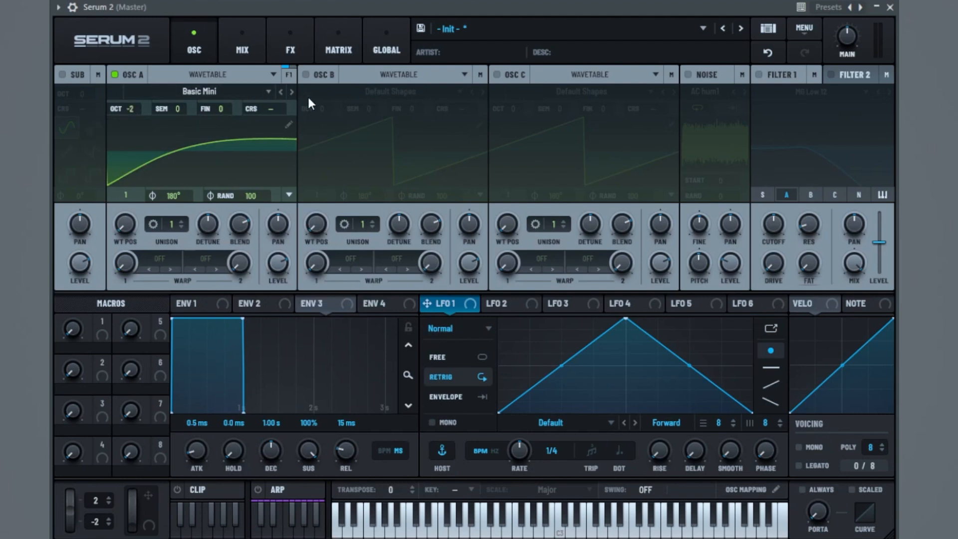
Enable oscillator B with the Basic Mini wavetable and tune it up by 4 semitones.
{"action": "left_click", "coordinate": [306, 75]}
{"action": "left_click", "coordinate": [354, 93]}
{"action": "mouse_move", "coordinate": [349, 109]}
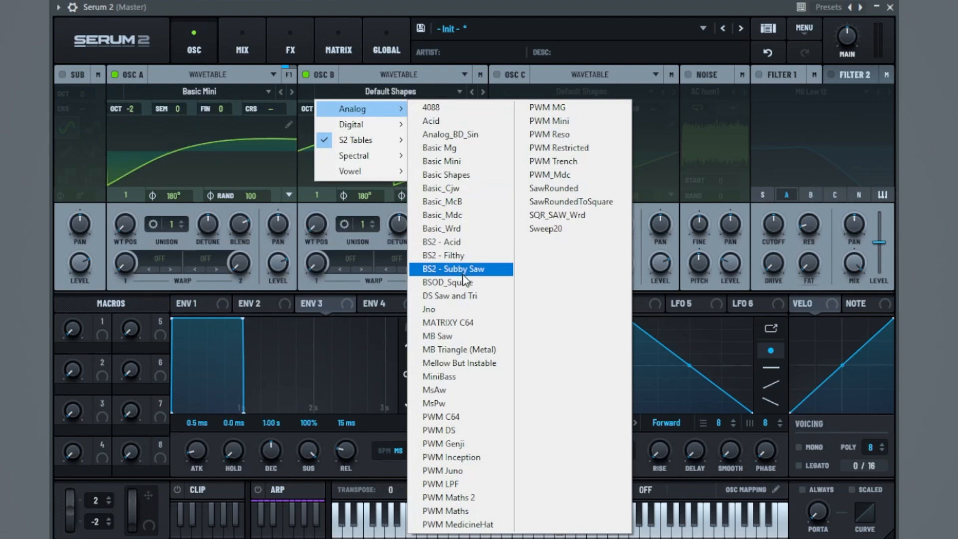
{"action": "left_click", "coordinate": [442, 161]}
{"action": "scroll", "coordinate": [376, 110], "scroll_direction": "up", "scroll_amount": 1}
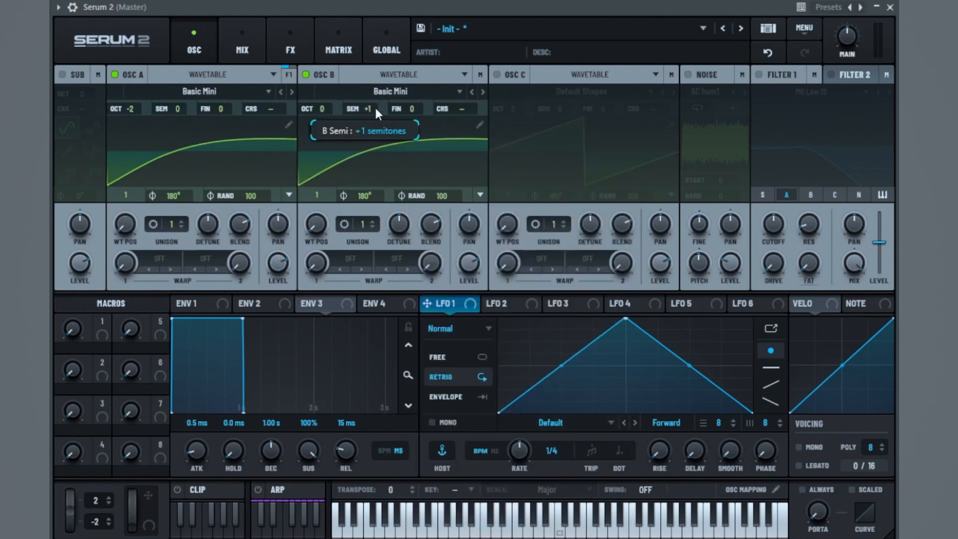
{"action": "scroll", "coordinate": [389, 104], "scroll_direction": "up", "scroll_amount": 1}
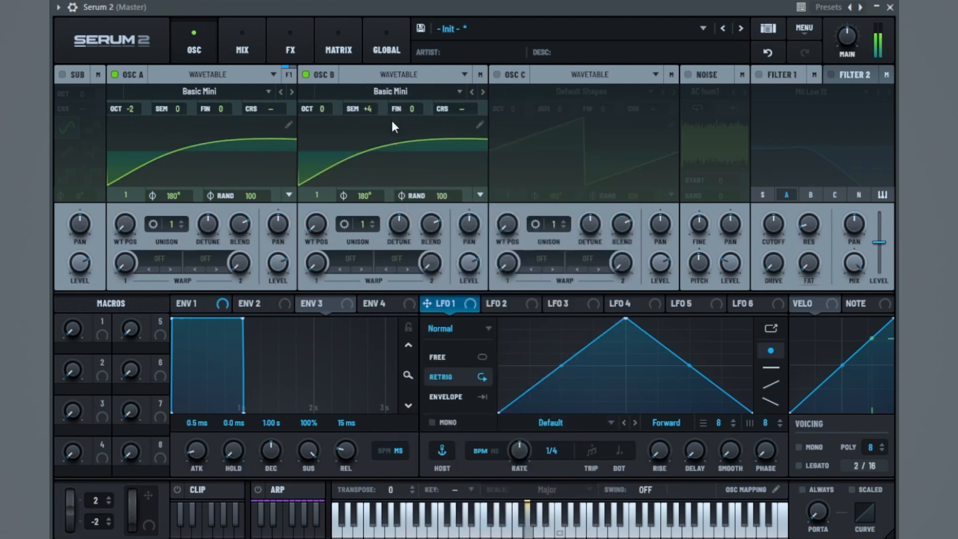
Set the random phase of oscillators A and B to 0, and give oscillator A 4 unison voices with reduced detune.
{"action": "left_click_drag", "start_coordinate": [259, 197], "coordinate": [260, 280]}
{"action": "left_click_drag", "start_coordinate": [455, 198], "coordinate": [453, 282]}
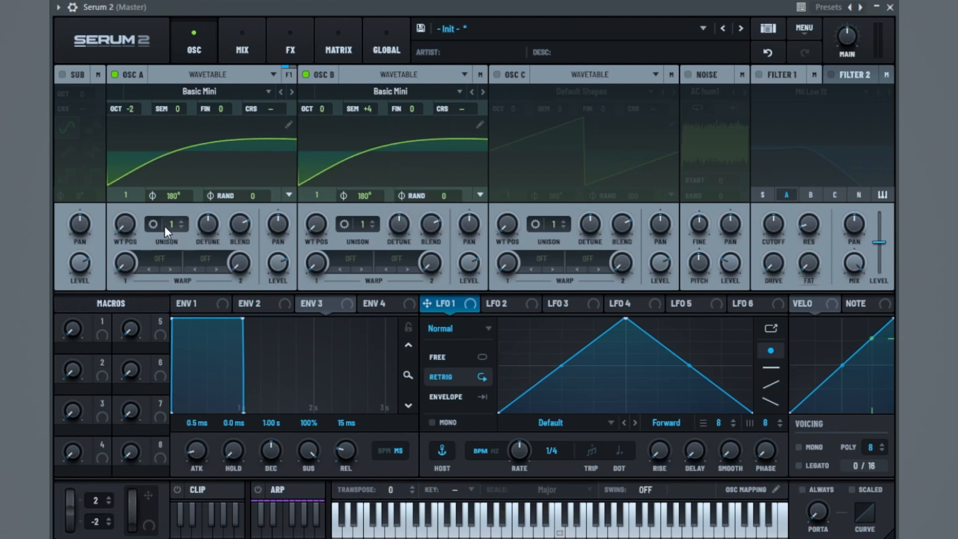
{"action": "left_click_drag", "start_coordinate": [172, 224], "coordinate": [211, 259]}
Enable filter 1, and set LFO 1 to envelope mode at a 1/2 triplet rate, shaped as a fast rise with a curved decay.
{"action": "left_click", "coordinate": [759, 74]}
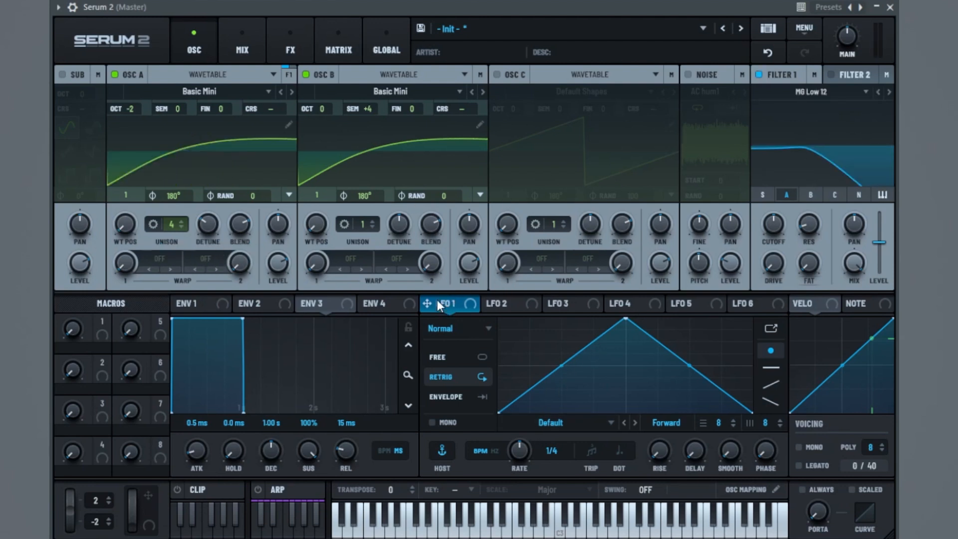
{"action": "left_click", "coordinate": [451, 393]}
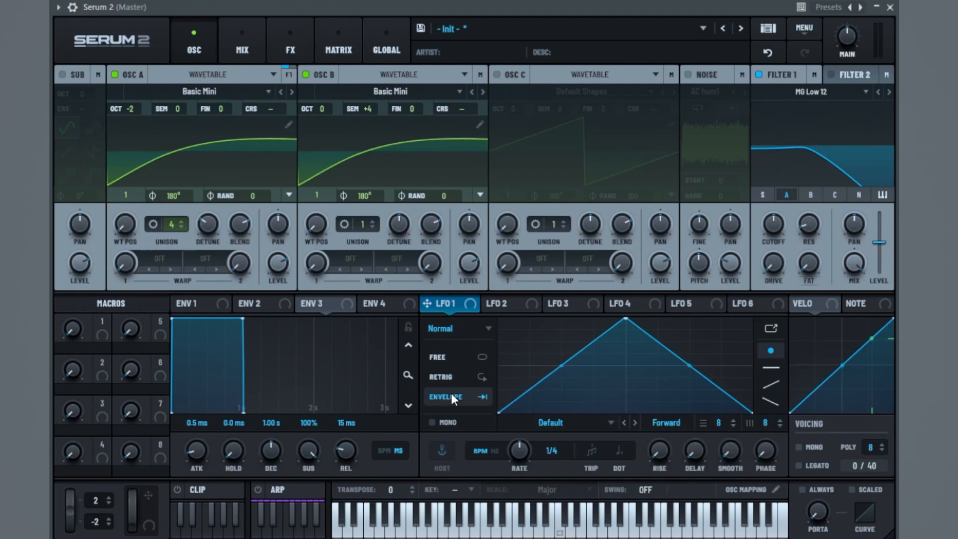
{"action": "left_click_drag", "start_coordinate": [624, 318], "coordinate": [513, 250]}
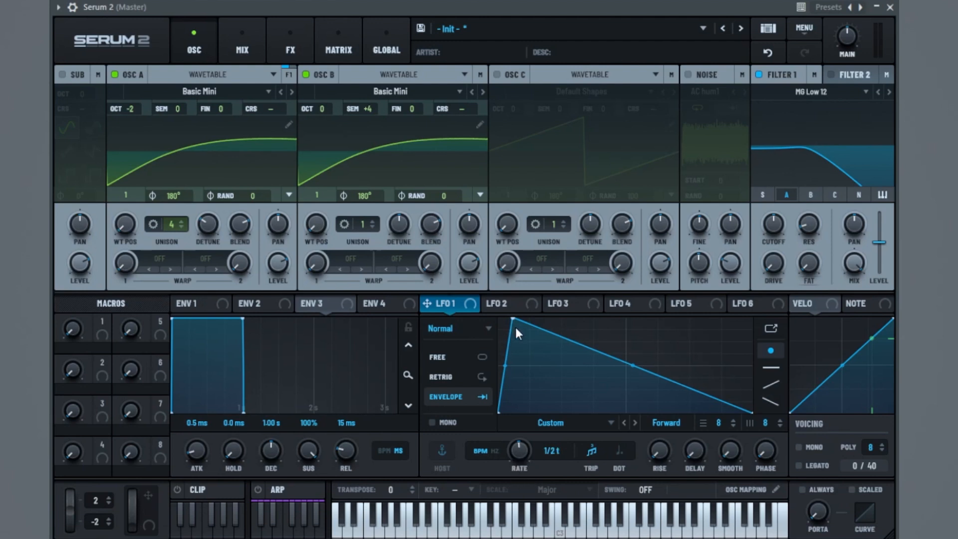
{"action": "left_click_drag", "start_coordinate": [632, 366], "coordinate": [636, 380]}
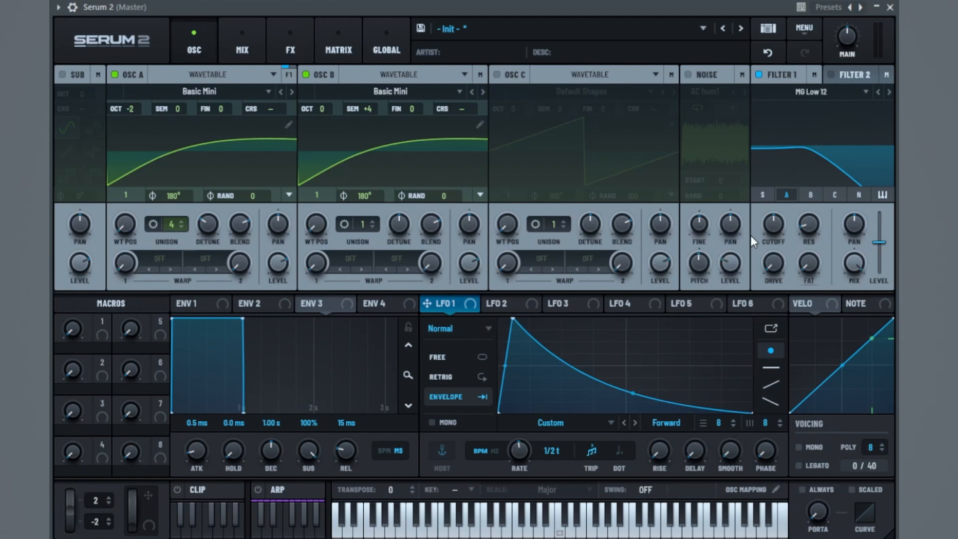
Route oscillator B through filter 1 as well, lower the filter cutoff, and modulate the cutoff with LFO 1.
{"action": "left_click_drag", "start_coordinate": [776, 226], "coordinate": [722, 374]}
{"action": "left_click_drag", "start_coordinate": [465, 307], "coordinate": [771, 232]}
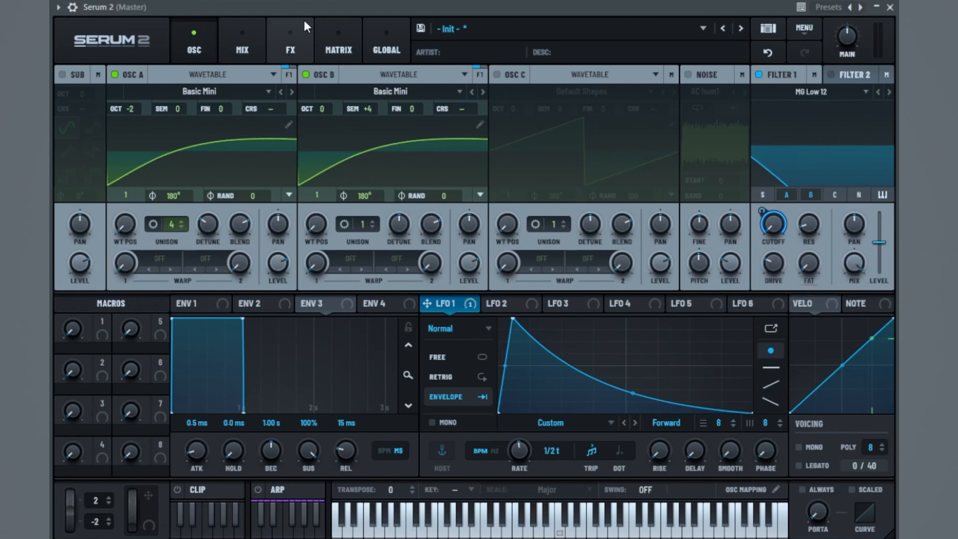
Add a Distortion effect, change its type to Softclip, and raise its drive.
{"action": "left_click", "coordinate": [288, 45]}
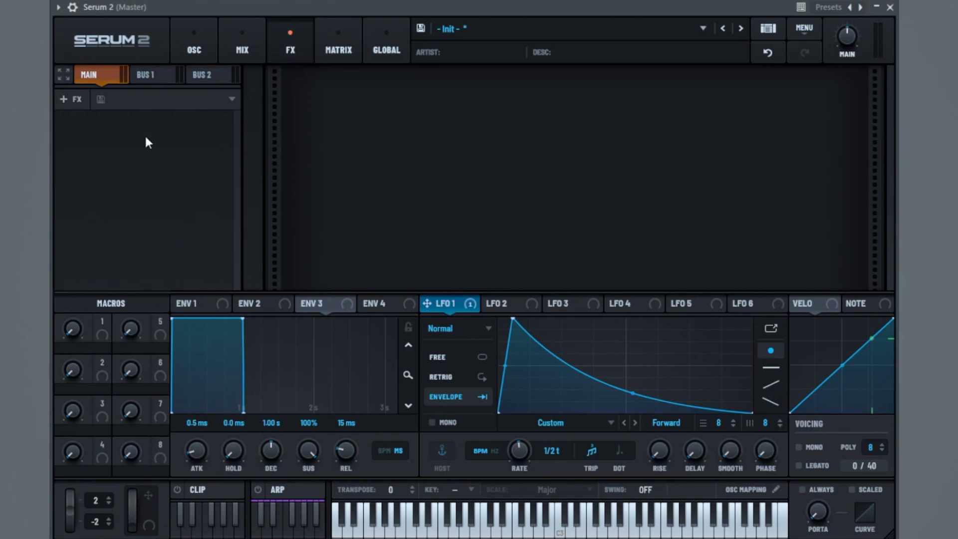
{"action": "left_click", "coordinate": [80, 100]}
{"action": "left_click", "coordinate": [118, 196]}
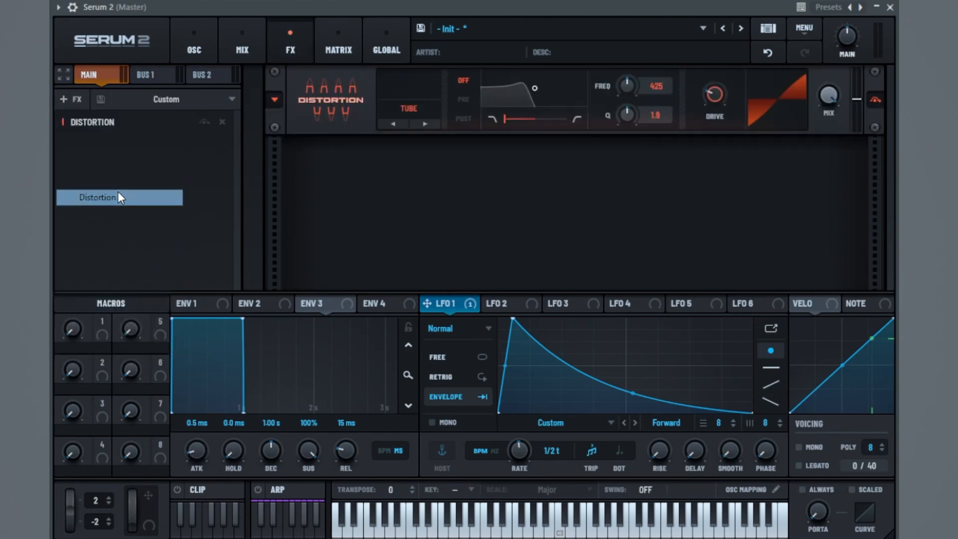
{"action": "left_click", "coordinate": [423, 109]}
{"action": "left_click", "coordinate": [425, 142]}
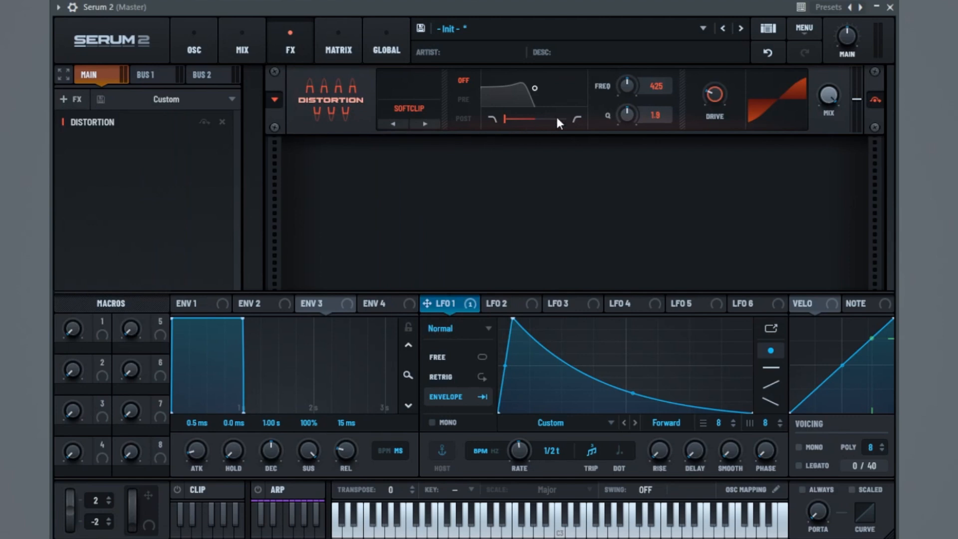
{"action": "left_click_drag", "start_coordinate": [715, 95], "coordinate": [745, 50]}
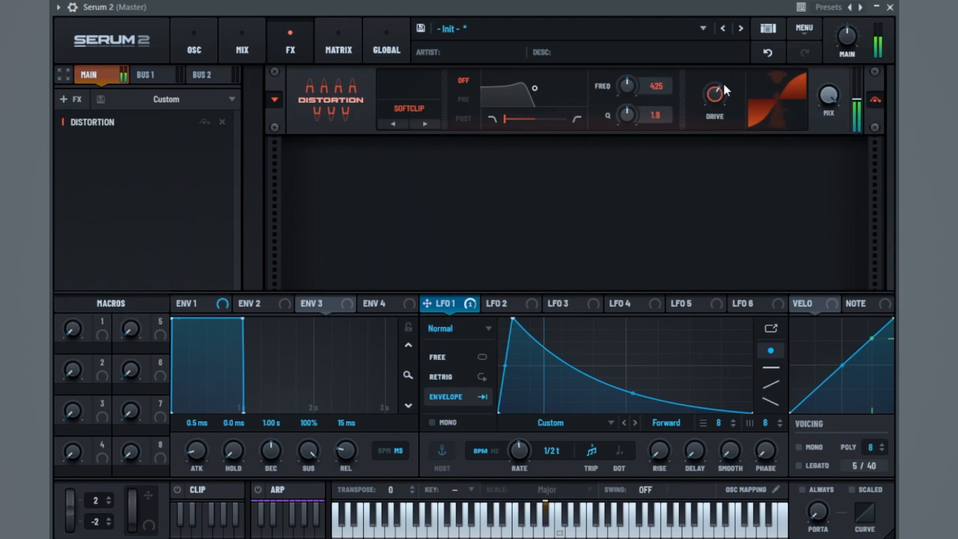
Add a Chorus effect and lower its mix to about 16%.
{"action": "left_click", "coordinate": [73, 100]}
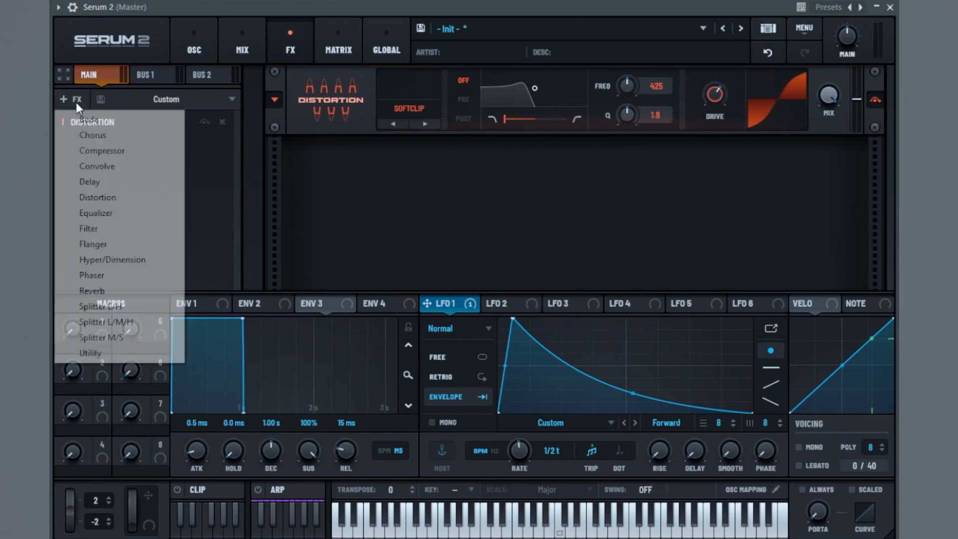
{"action": "left_click", "coordinate": [133, 136]}
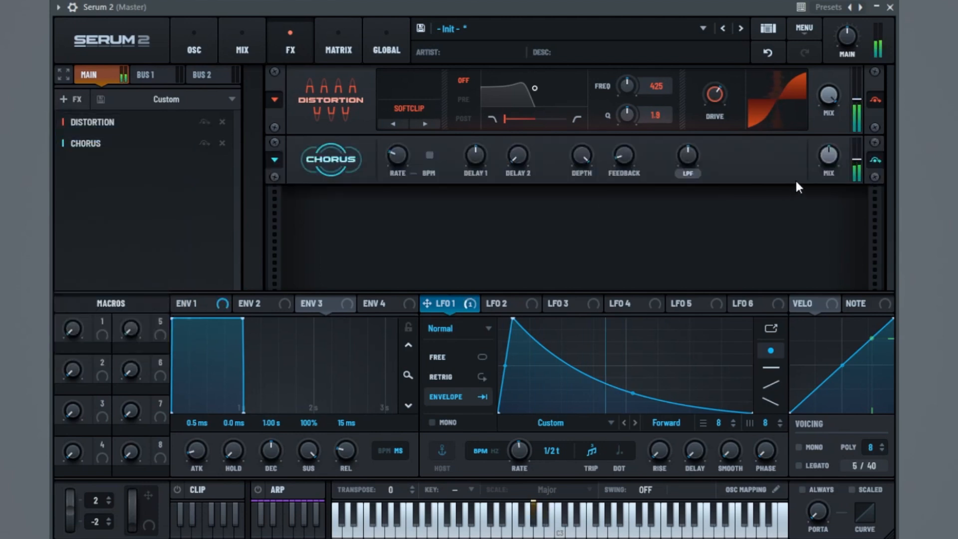
{"action": "left_click_drag", "start_coordinate": [829, 156], "coordinate": [833, 210]}
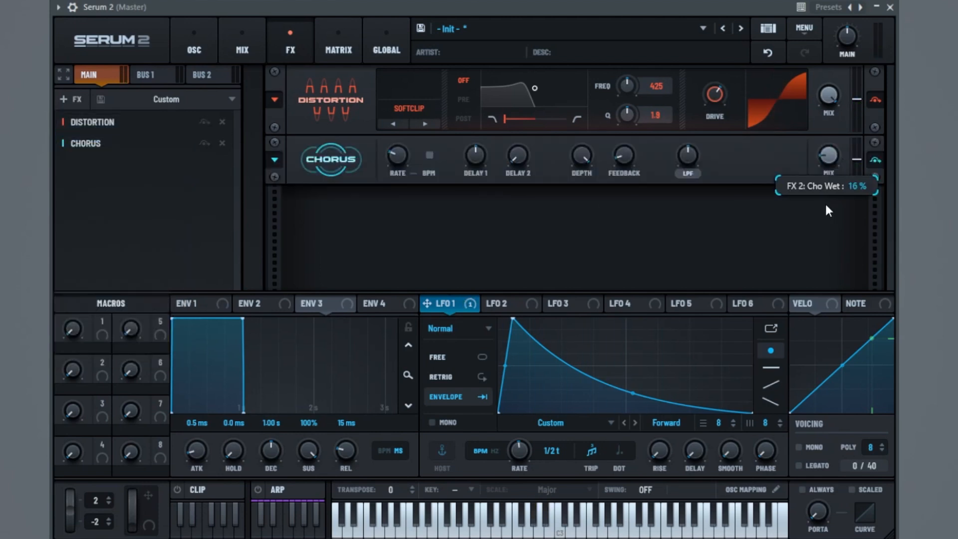
Add a Delay effect with both the left and right times set to 1/16.
{"action": "left_click", "coordinate": [75, 99]}
{"action": "left_click", "coordinate": [89, 182]}
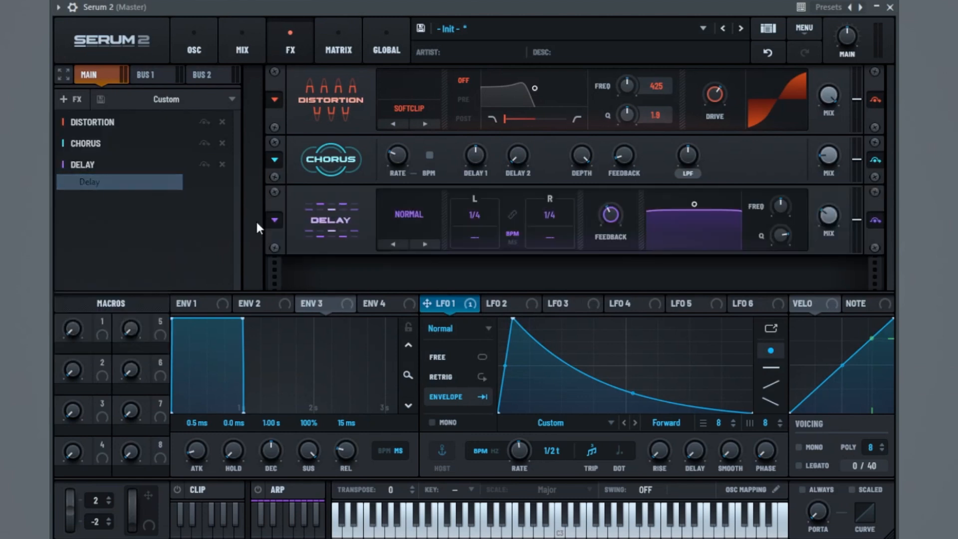
{"action": "mouse_move", "coordinate": [492, 214]}
{"action": "left_click_drag", "start_coordinate": [490, 251], "coordinate": [488, 260]}
{"action": "left_click_drag", "start_coordinate": [550, 217], "coordinate": [560, 257]}
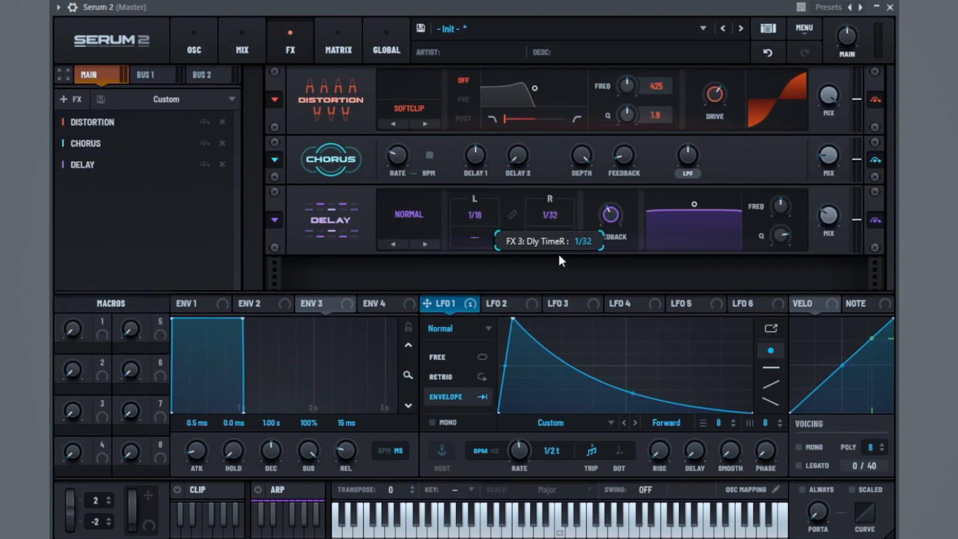
{"action": "left_click_drag", "start_coordinate": [556, 219], "coordinate": [566, 214]}
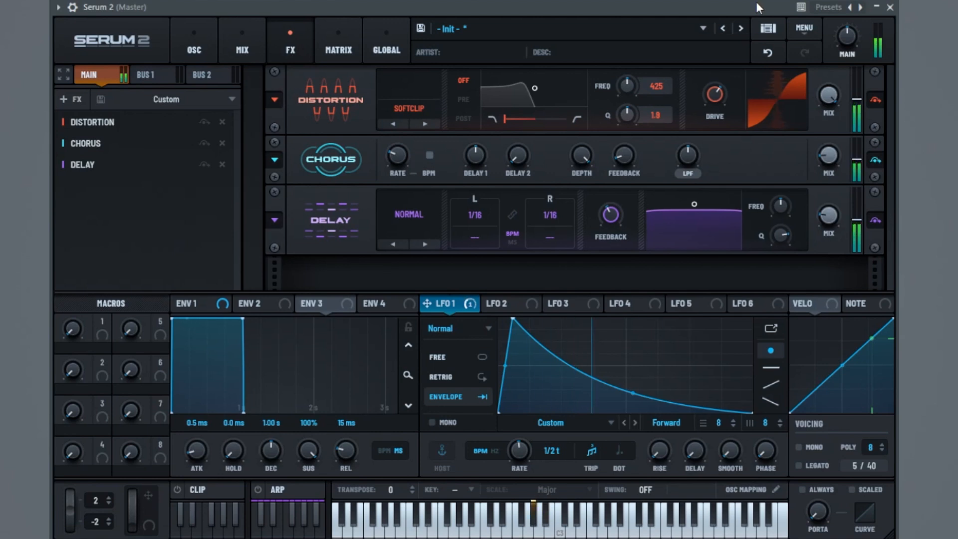
Add a Reverb effect after the delay and change its type to the next one.
{"action": "left_click", "coordinate": [71, 93]}
{"action": "left_click", "coordinate": [128, 291]}
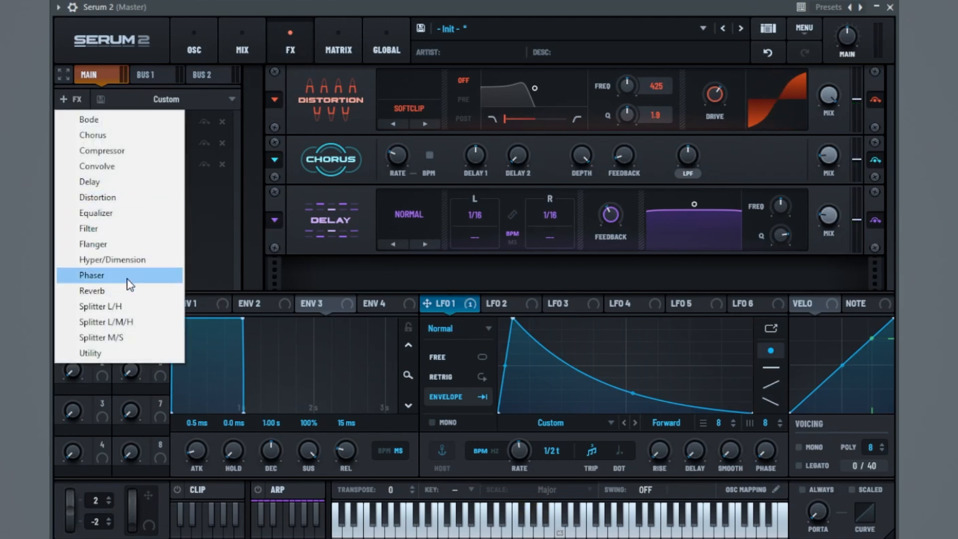
{"action": "left_click_drag", "start_coordinate": [514, 250], "coordinate": [552, 239]}
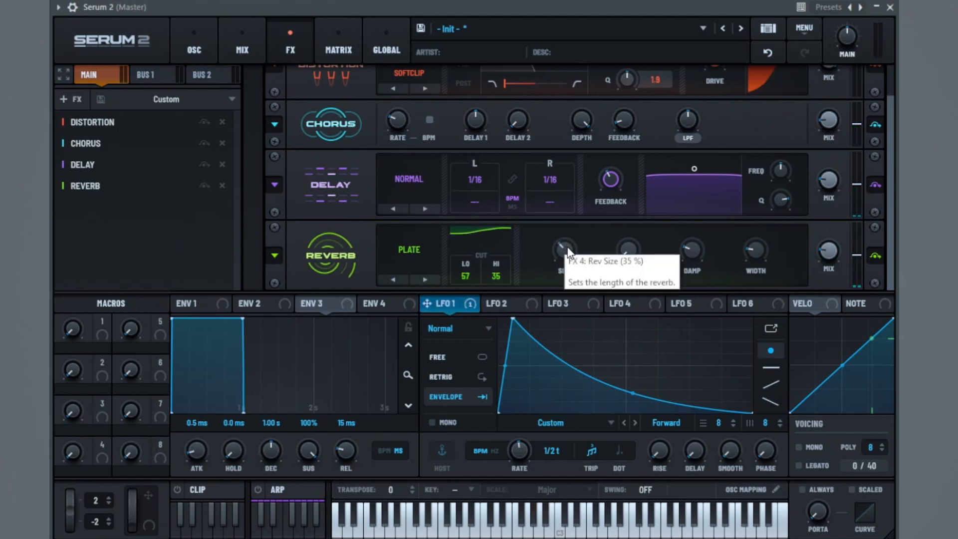
{"action": "left_click", "coordinate": [426, 279]}
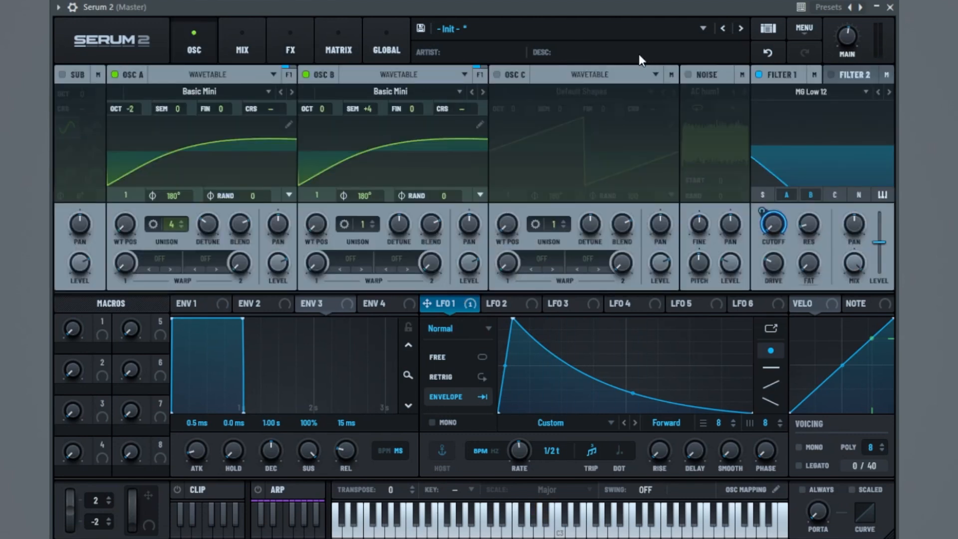
Flatten the falling curve of LFO 1 and fine-tune its modulation of the filter 1 cutoff.
{"action": "left_click_drag", "start_coordinate": [634, 394], "coordinate": [648, 381]}
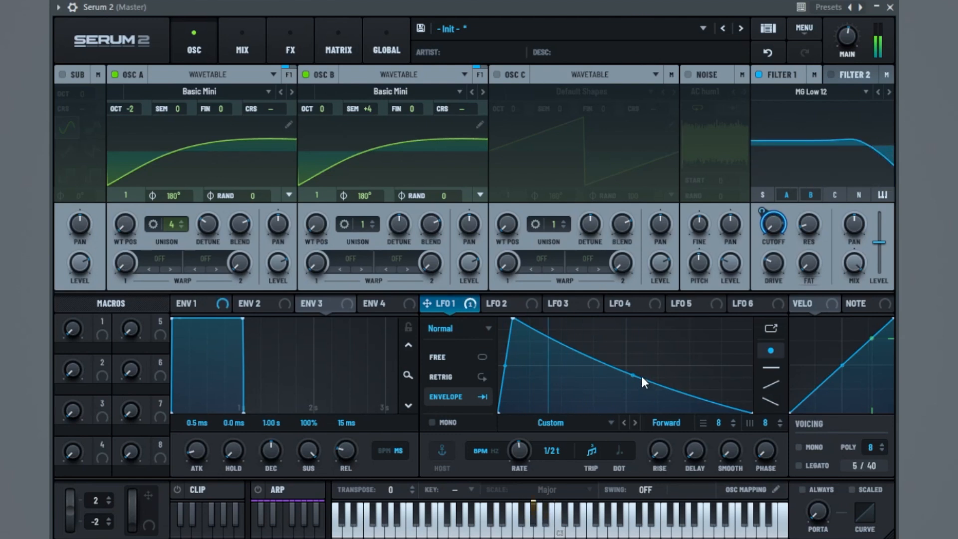
{"action": "mouse_move", "coordinate": [761, 216]}
{"action": "left_mouse_down"}
{"action": "mouse_move", "coordinate": [757, 233]}
{"action": "mouse_move", "coordinate": [764, 212]}
{"action": "mouse_move", "coordinate": [763, 224]}
{"action": "left_mouse_up"}
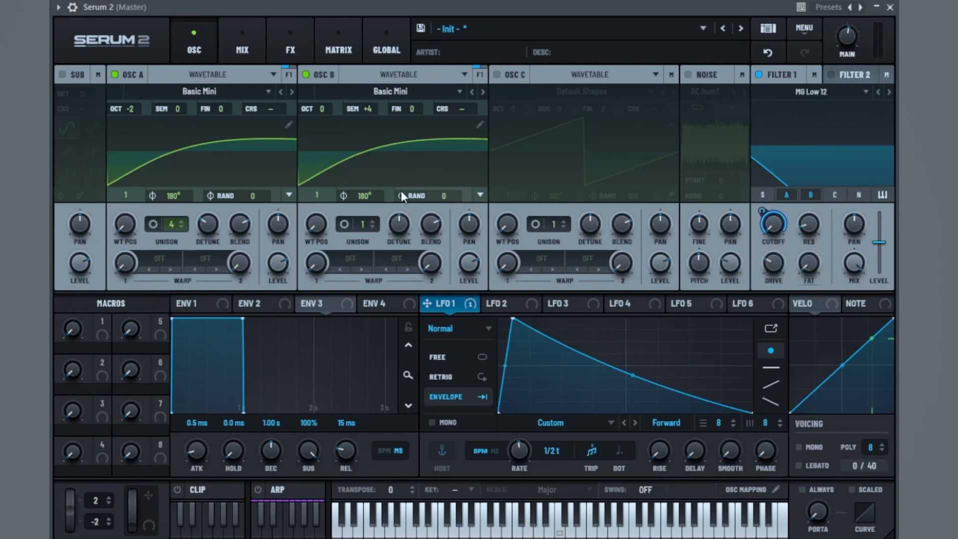
Try oscillator B at +1 octave and at +3 and +7 semitones, and oscillator A with a single unison voice.
{"action": "left_click_drag", "start_coordinate": [334, 105], "coordinate": [337, 103]}
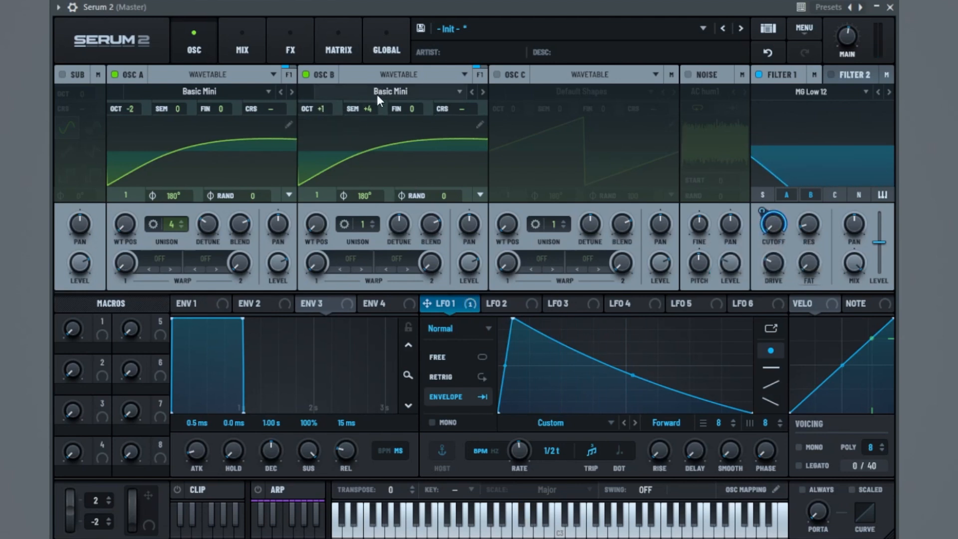
{"action": "scroll", "coordinate": [337, 111], "scroll_direction": "down", "scroll_amount": 2}
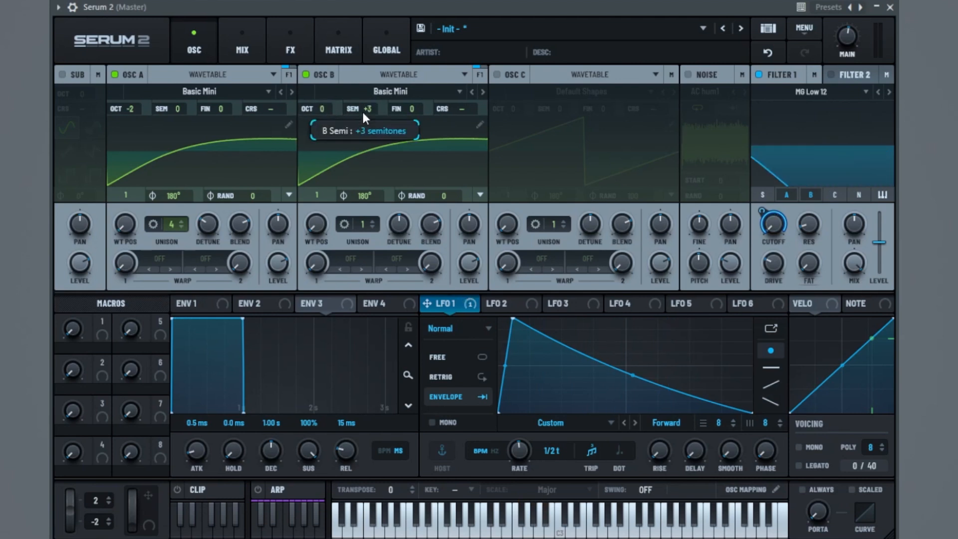
{"action": "scroll", "coordinate": [386, 106], "scroll_direction": "down", "scroll_amount": 1}
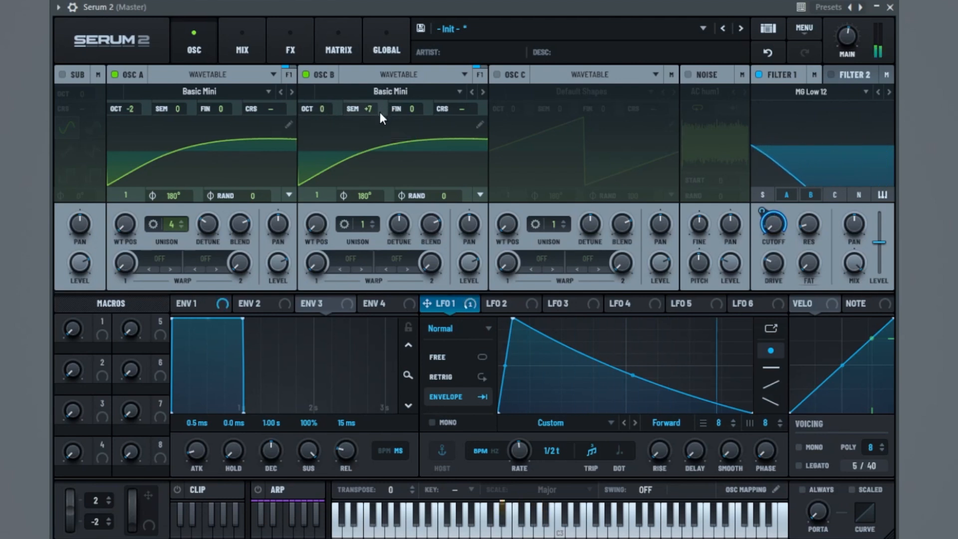
{"action": "scroll", "coordinate": [188, 222], "scroll_direction": "down", "scroll_amount": 1}
{"action": "left_click_drag", "start_coordinate": [192, 215], "coordinate": [252, 197]}
{"action": "left_click_drag", "start_coordinate": [368, 114], "coordinate": [358, 125]}
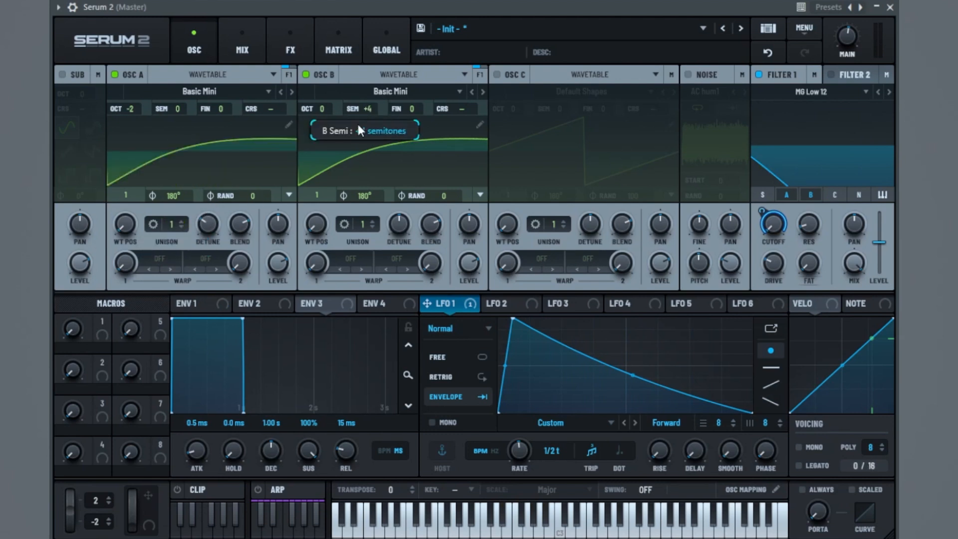
{"action": "scroll", "coordinate": [190, 219], "scroll_direction": "up", "scroll_amount": 2}
{"action": "scroll", "coordinate": [190, 216], "scroll_direction": "up", "scroll_amount": 1}
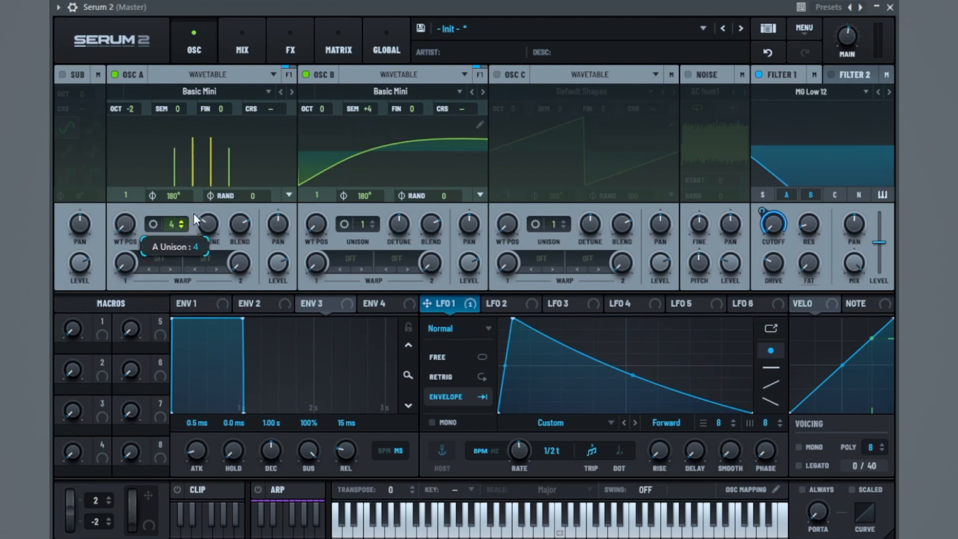
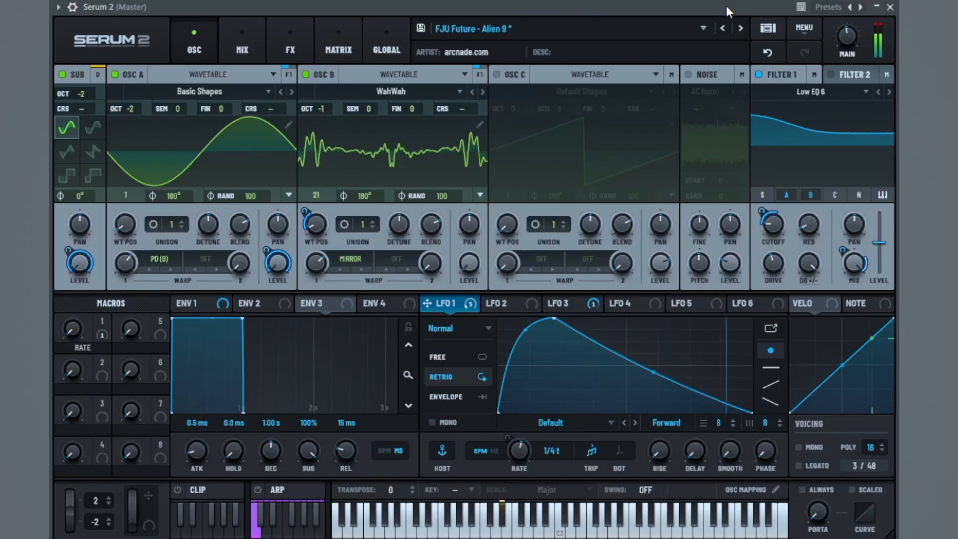
Look through the FJU Future user presets and reset the synth to the init preset.
{"action": "left_click", "coordinate": [555, 29]}
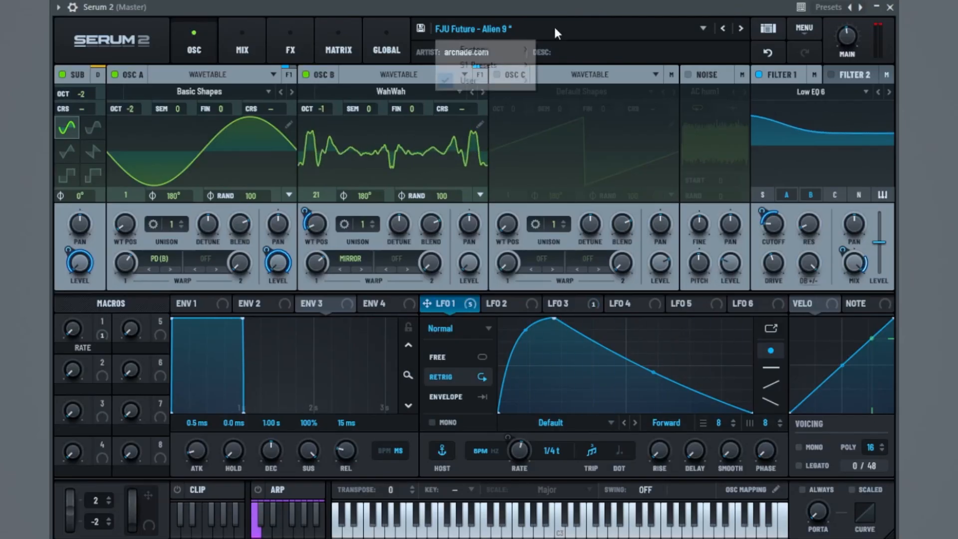
{"action": "mouse_move", "coordinate": [479, 80]}
{"action": "mouse_move", "coordinate": [606, 86]}
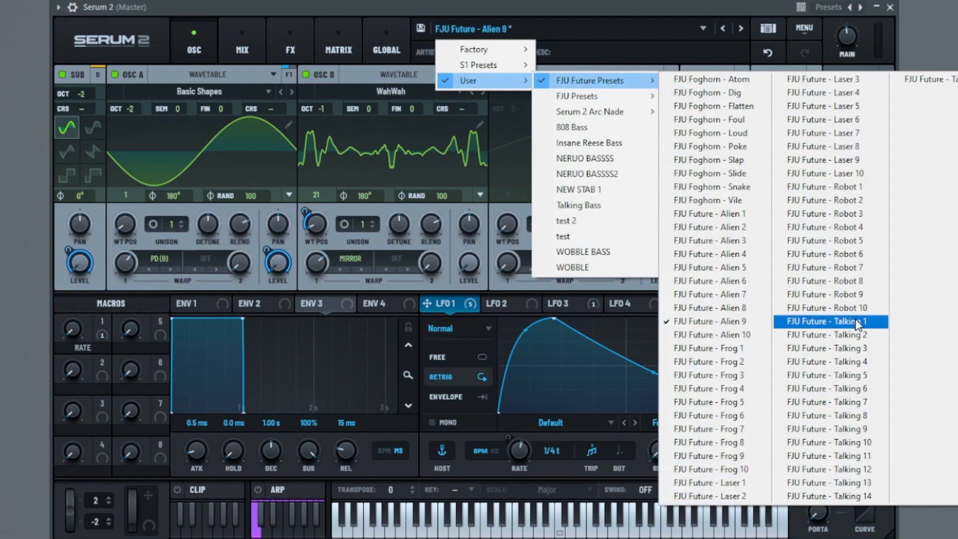
{"action": "left_click", "coordinate": [850, 33]}
{"action": "left_click", "coordinate": [811, 32]}
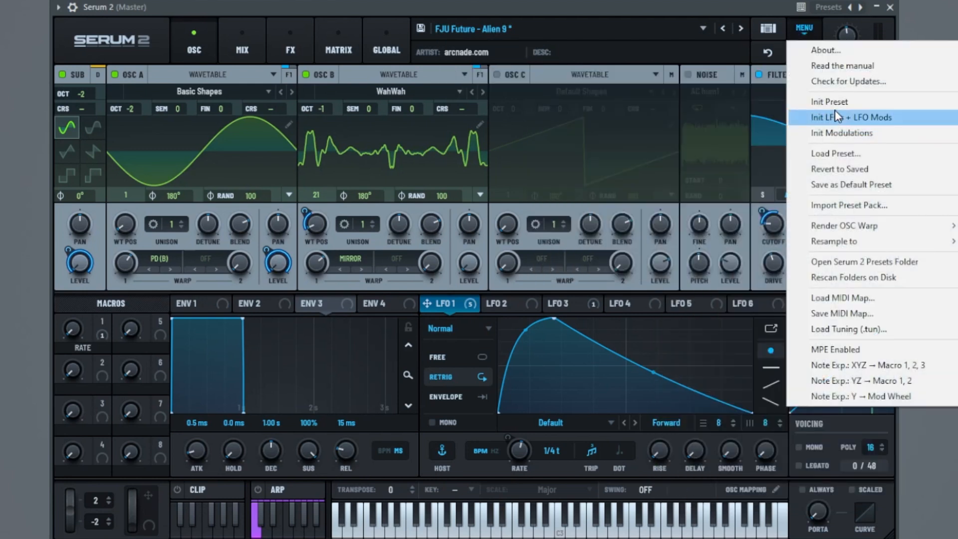
{"action": "left_click", "coordinate": [839, 103]}
Load the analog Basic Shapes wavetable in oscillator A, set its octave to -2, and turn its level fully down.
{"action": "left_click", "coordinate": [211, 92]}
{"action": "left_click", "coordinate": [210, 92]}
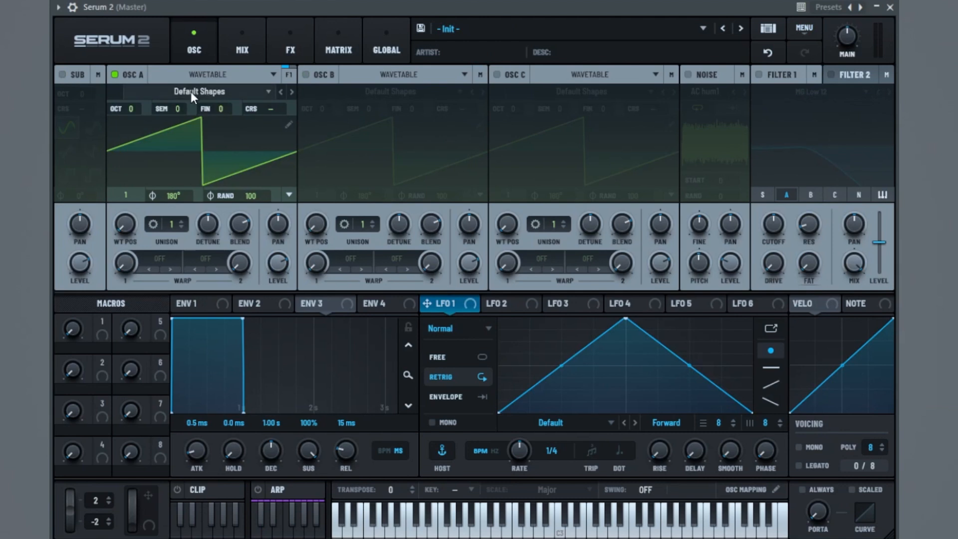
{"action": "left_click", "coordinate": [191, 92]}
{"action": "mouse_move", "coordinate": [192, 109]}
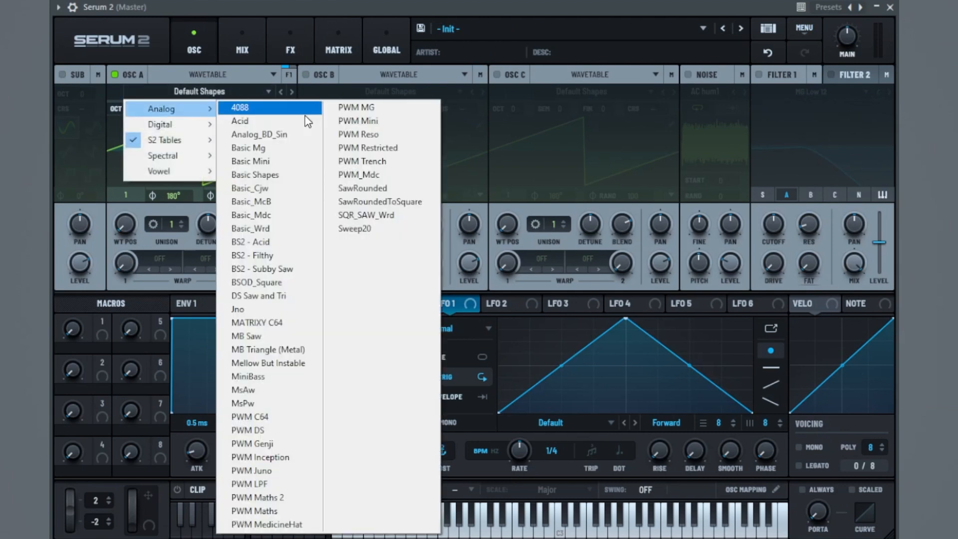
{"action": "left_click", "coordinate": [281, 177]}
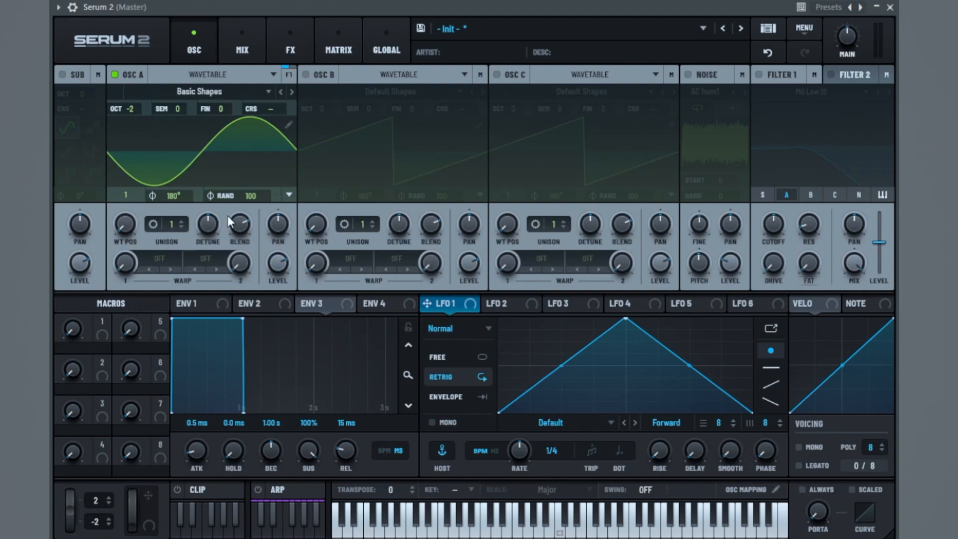
{"action": "left_click_drag", "start_coordinate": [278, 263], "coordinate": [261, 488]}
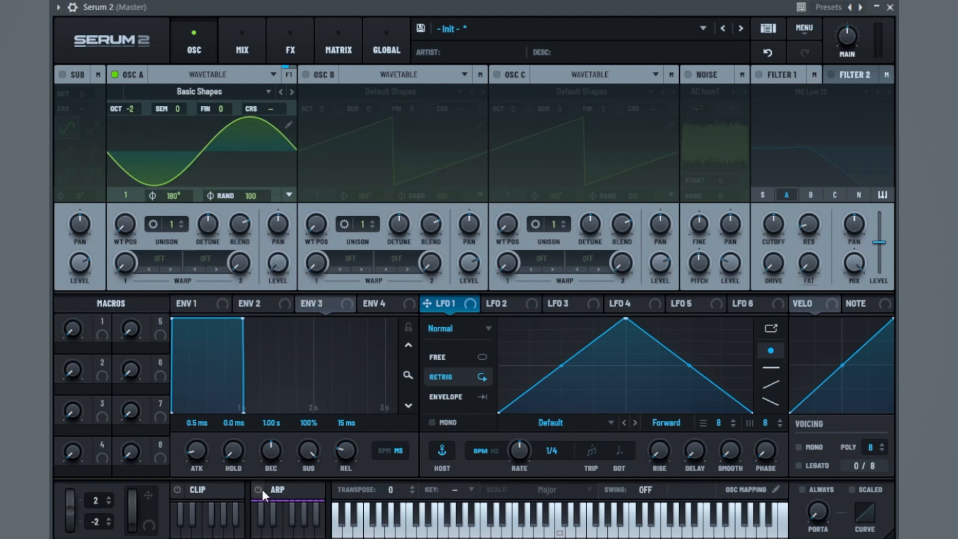
Enable oscillator B with the WahWah vowel wavetable, octave -1, and wavetable position 21.
{"action": "left_click", "coordinate": [306, 75]}
{"action": "left_click", "coordinate": [390, 91]}
{"action": "mouse_move", "coordinate": [384, 172]}
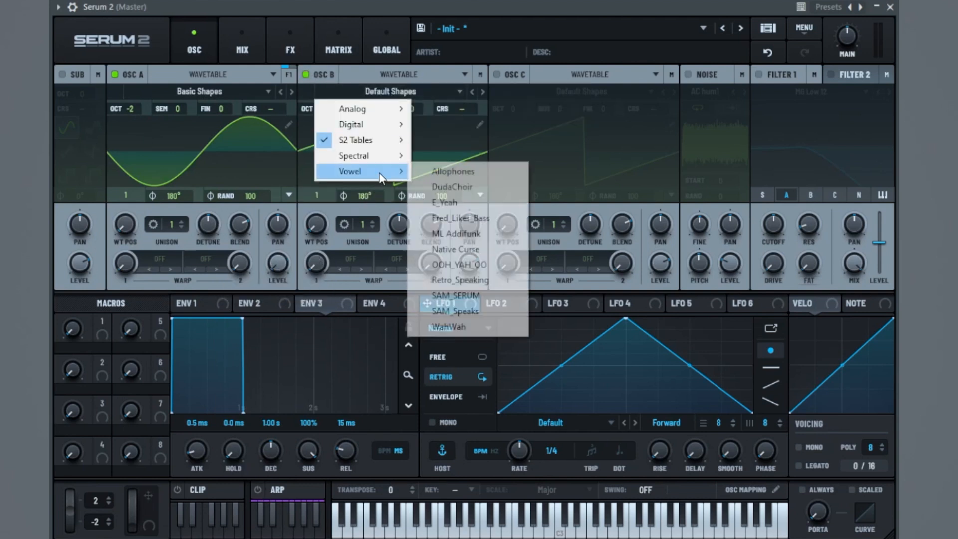
{"action": "left_click", "coordinate": [462, 324]}
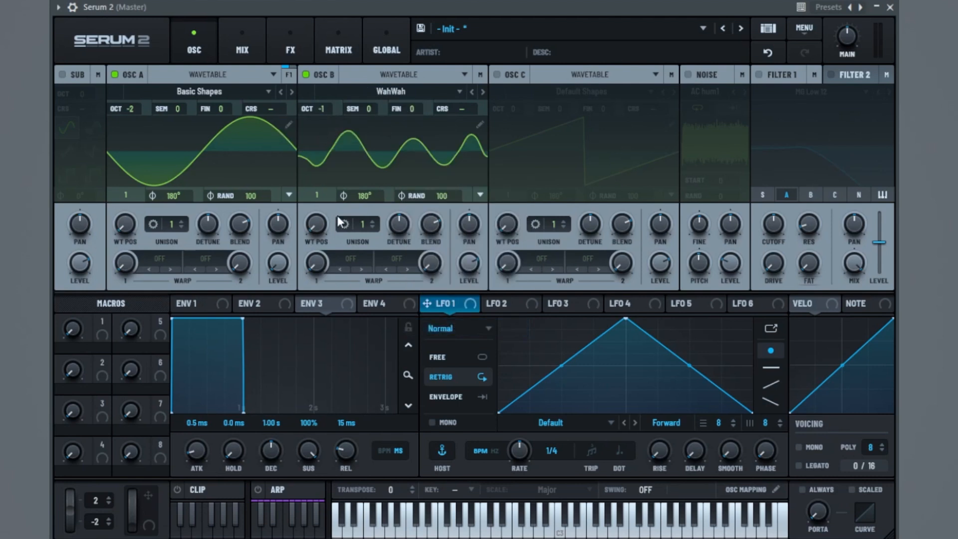
{"action": "left_click_drag", "start_coordinate": [320, 231], "coordinate": [329, 226]}
Set oscillator B's first warp to Mirror and raise its amount.
{"action": "left_click", "coordinate": [344, 263]}
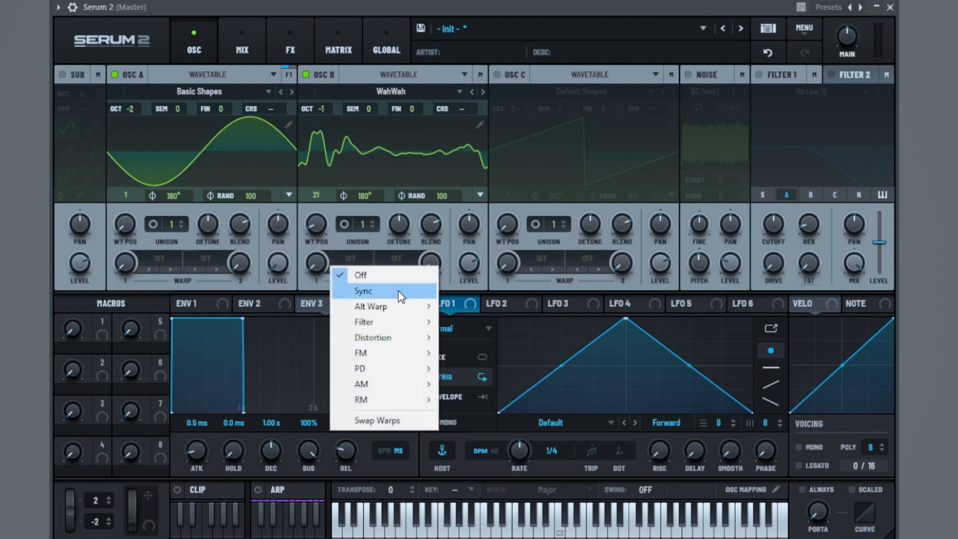
{"action": "mouse_move", "coordinate": [400, 306]}
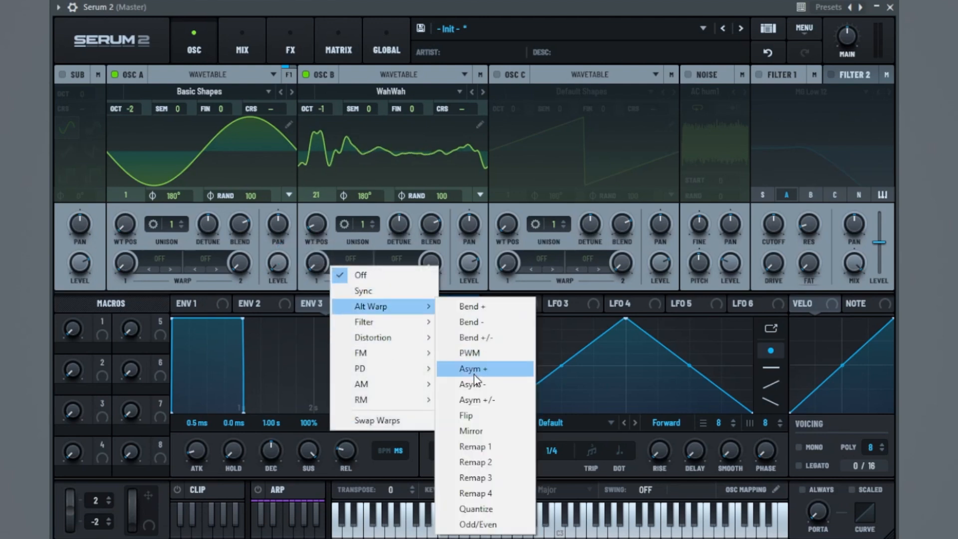
{"action": "left_click", "coordinate": [479, 431]}
{"action": "left_click_drag", "start_coordinate": [324, 264], "coordinate": [355, 189]}
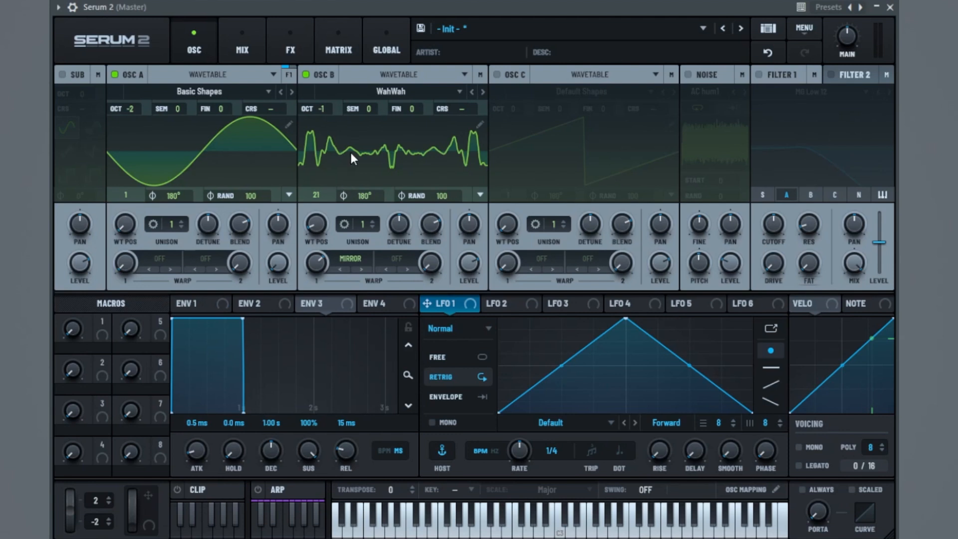
Enable the sub oscillator, route it to Direct, and set its octave to -2.
{"action": "left_click", "coordinate": [62, 74]}
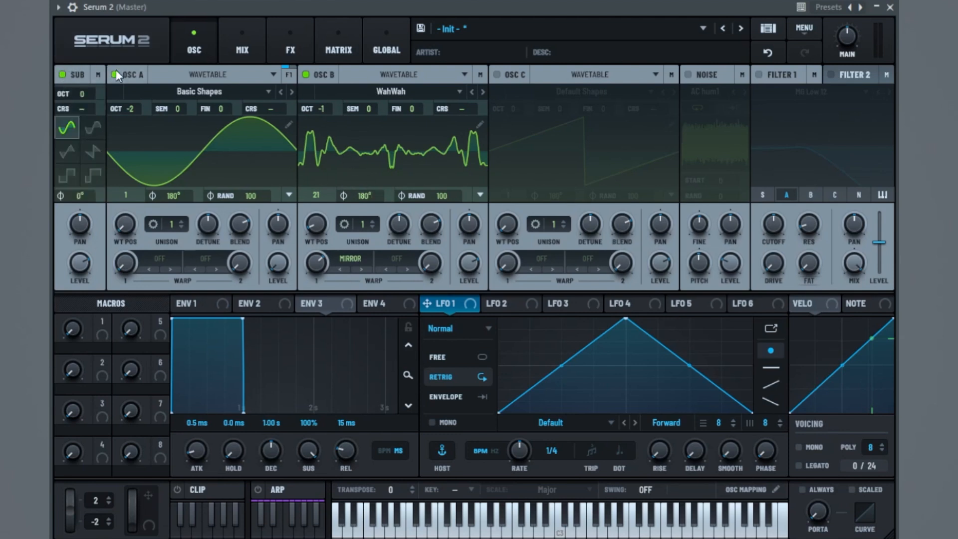
{"action": "left_click", "coordinate": [99, 74]}
{"action": "left_click", "coordinate": [135, 94]}
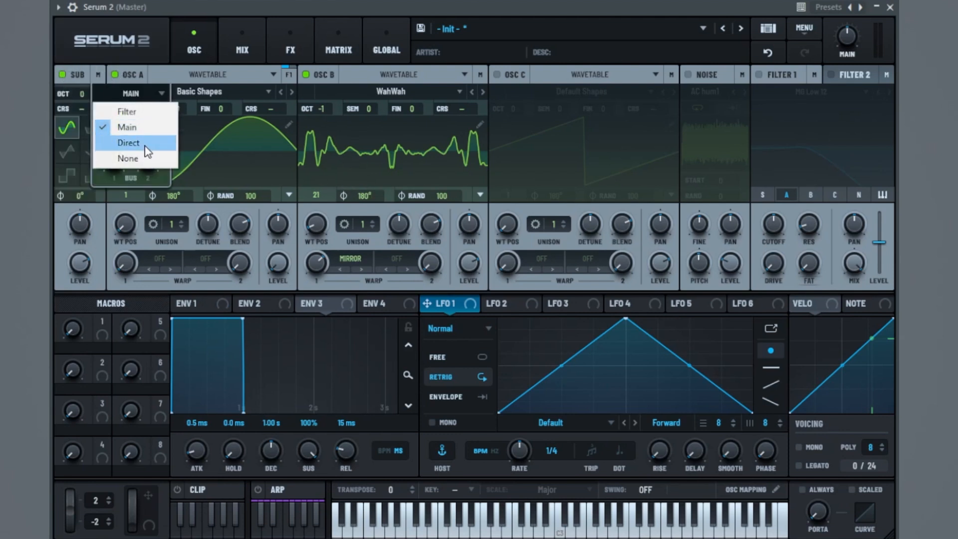
{"action": "left_click", "coordinate": [140, 143]}
{"action": "left_click_drag", "start_coordinate": [82, 91], "coordinate": [76, 106]}
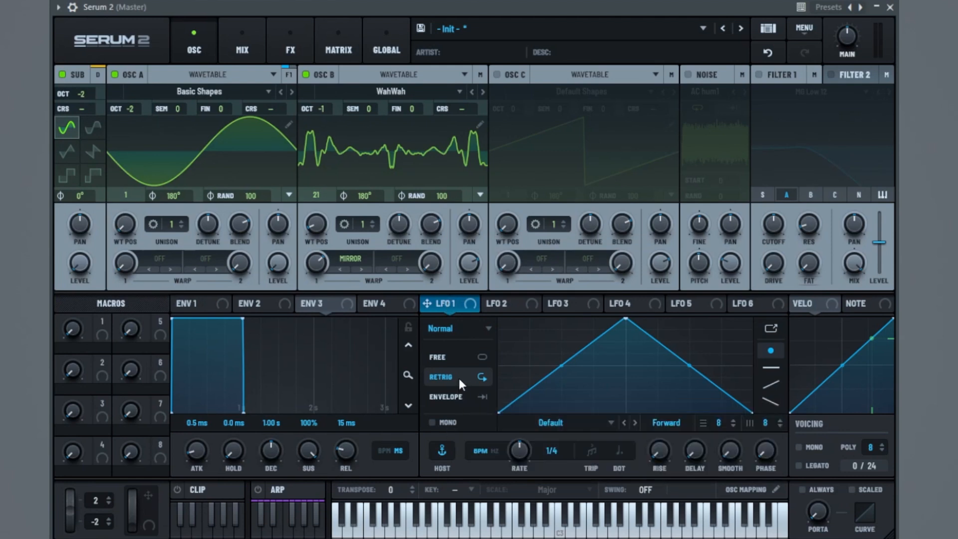
Reshape LFO 1 with an early peak, a bulging rise and a sagging fall, at a triplet rate of 1/4.
{"action": "left_click_drag", "start_coordinate": [625, 318], "coordinate": [557, 257]}
{"action": "left_click_drag", "start_coordinate": [526, 363], "coordinate": [568, 340]}
{"action": "left_click_drag", "start_coordinate": [656, 363], "coordinate": [659, 366]}
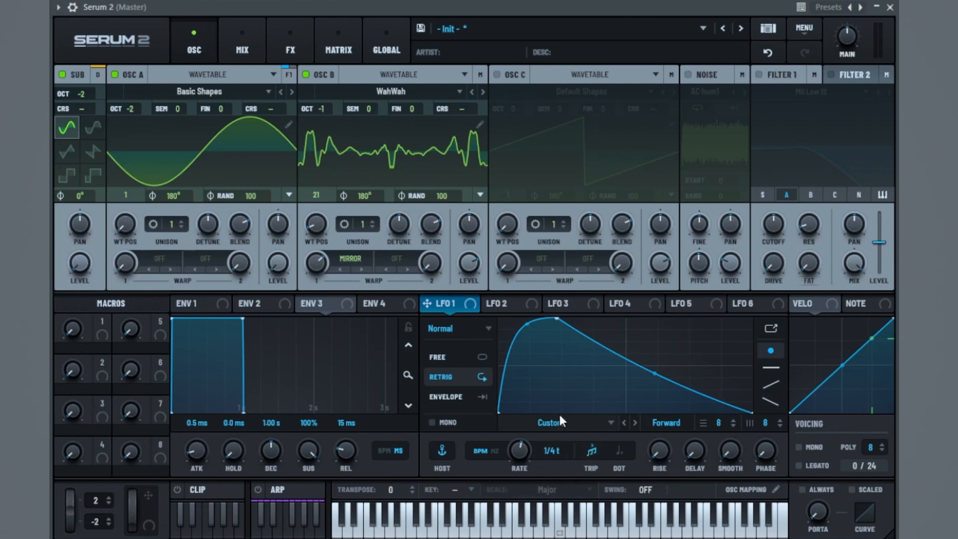
Assign LFO 1 to modulate the levels of the sub oscillator and oscillator A.
{"action": "left_click_drag", "start_coordinate": [458, 299], "coordinate": [70, 269]}
{"action": "left_click_drag", "start_coordinate": [453, 304], "coordinate": [280, 268]}
{"action": "left_click_drag", "start_coordinate": [456, 302], "coordinate": [414, 477]}
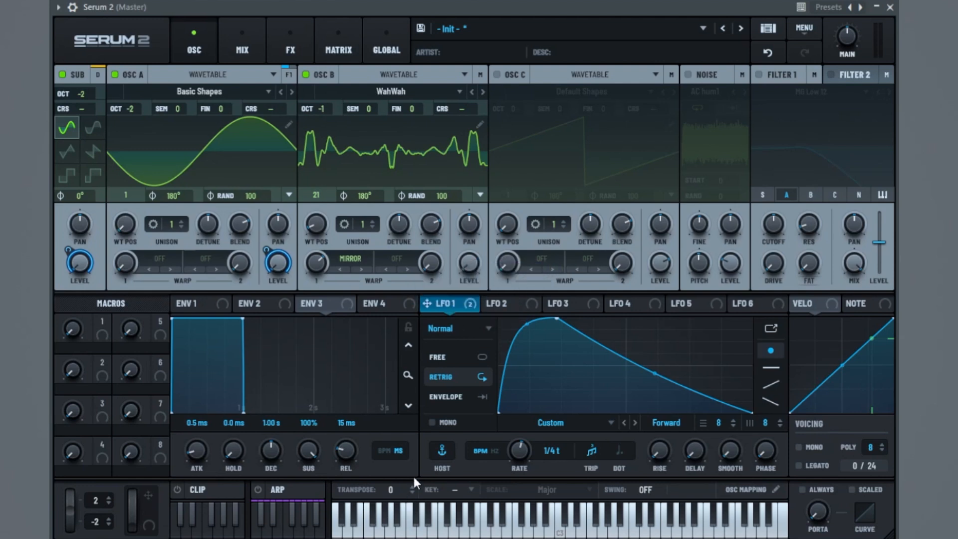
Set oscillator A's first warp to PD (B) at 59% and play back the sound.
{"action": "left_click", "coordinate": [157, 259]}
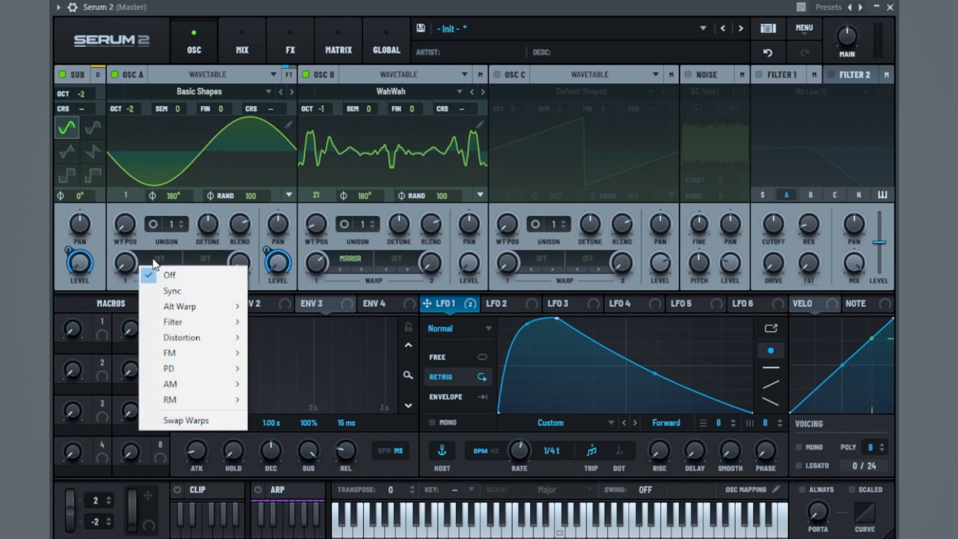
{"action": "mouse_move", "coordinate": [184, 369]}
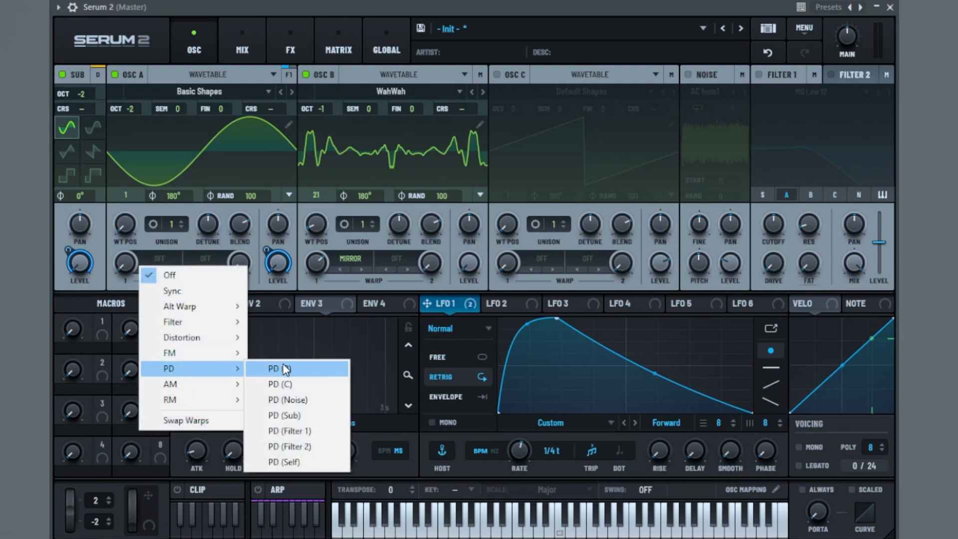
{"action": "left_click", "coordinate": [286, 370]}
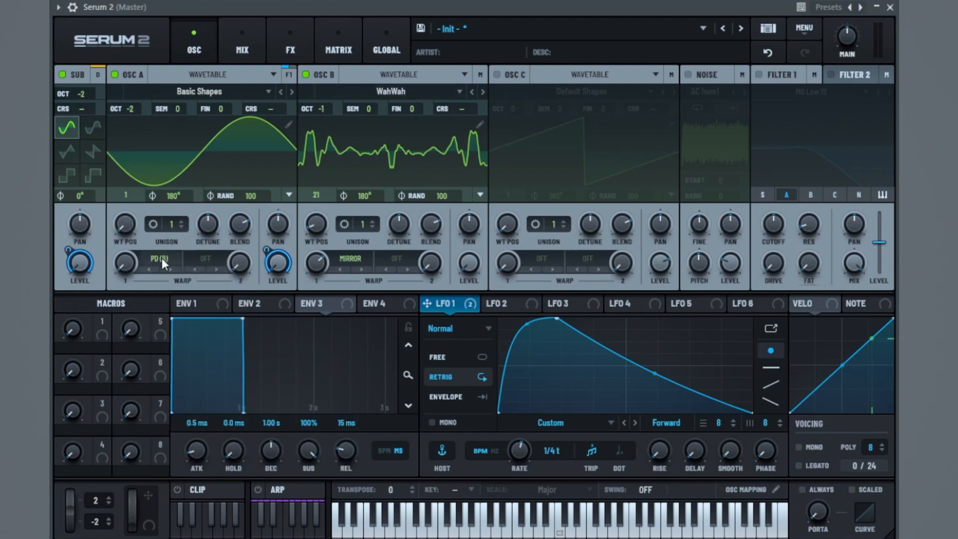
{"action": "left_click_drag", "start_coordinate": [133, 265], "coordinate": [171, 209]}
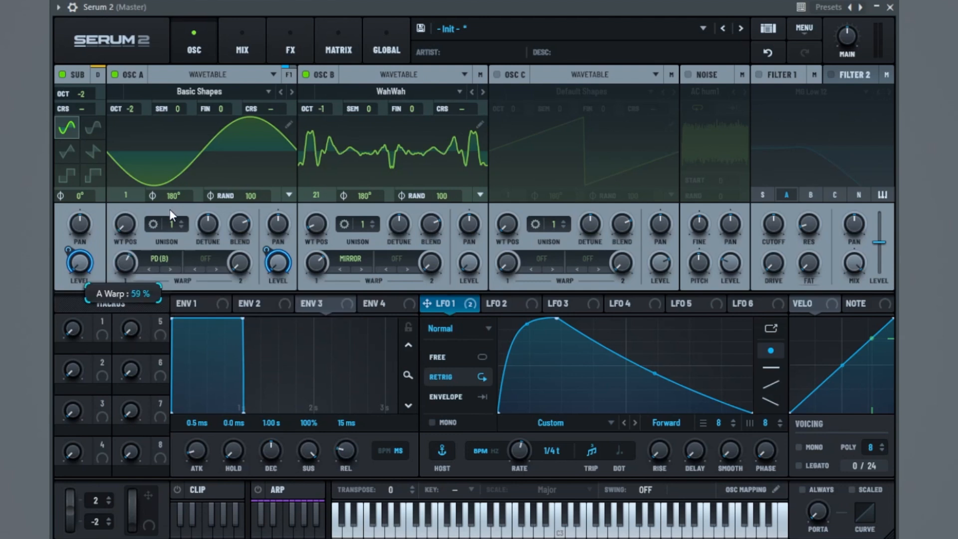
{"action": "key", "text": "space"}
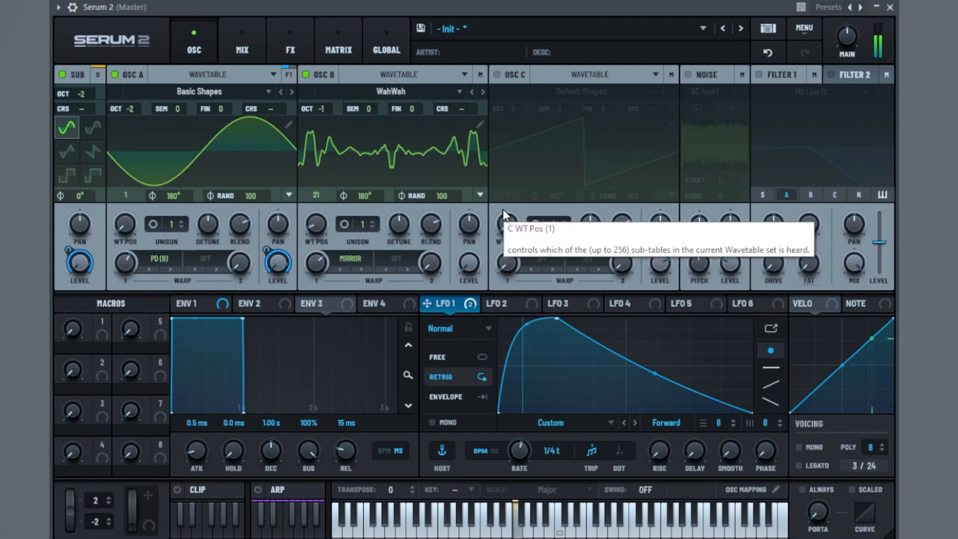
Enable filter 1, choose the Low EQ 6 type, and set its cutoff to 34 Hz.
{"action": "left_click", "coordinate": [762, 74]}
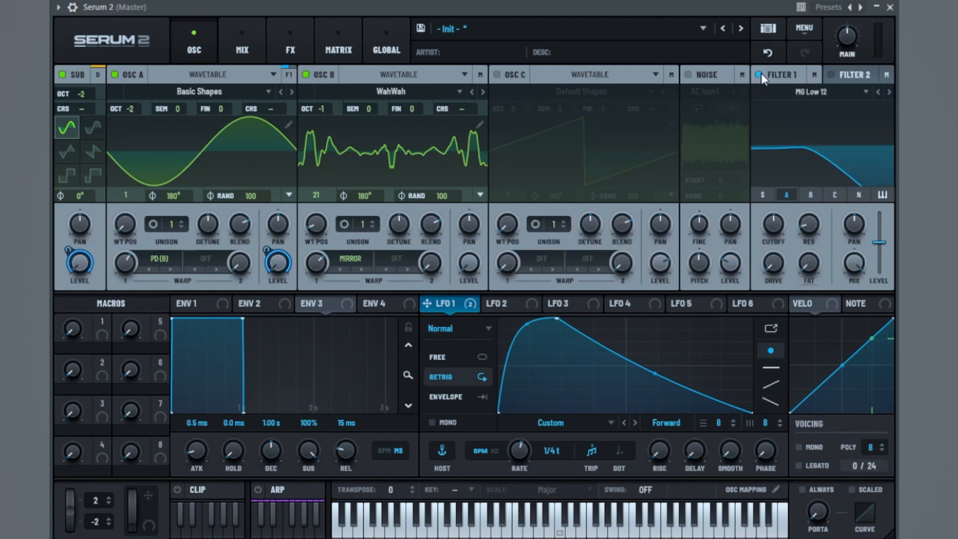
{"action": "left_click", "coordinate": [812, 92]}
{"action": "mouse_move", "coordinate": [812, 165]}
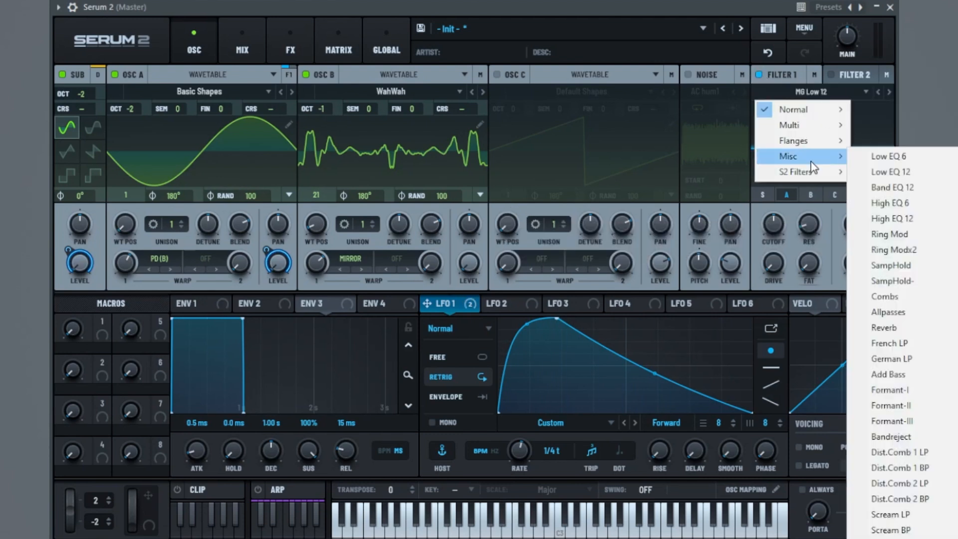
{"action": "left_click", "coordinate": [916, 155]}
{"action": "mouse_move", "coordinate": [777, 222]}
{"action": "left_mouse_down"}
{"action": "mouse_move", "coordinate": [763, 274]}
{"action": "mouse_move", "coordinate": [780, 228]}
{"action": "left_mouse_up"}
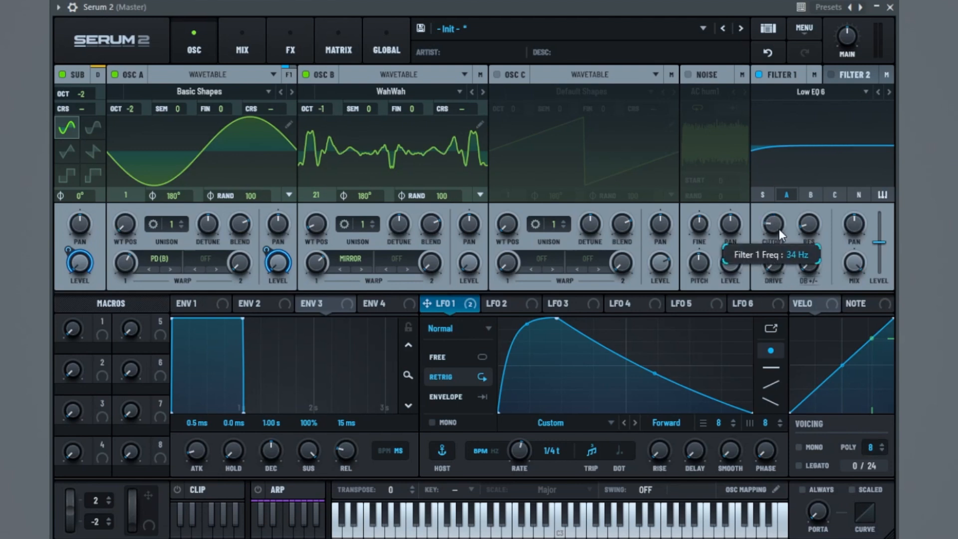
Assign LFO 1 to filter 1's cutoff and, negatively, its mix, with drive at 40% and dB +/- at 100%.
{"action": "left_click_drag", "start_coordinate": [460, 306], "coordinate": [764, 238]}
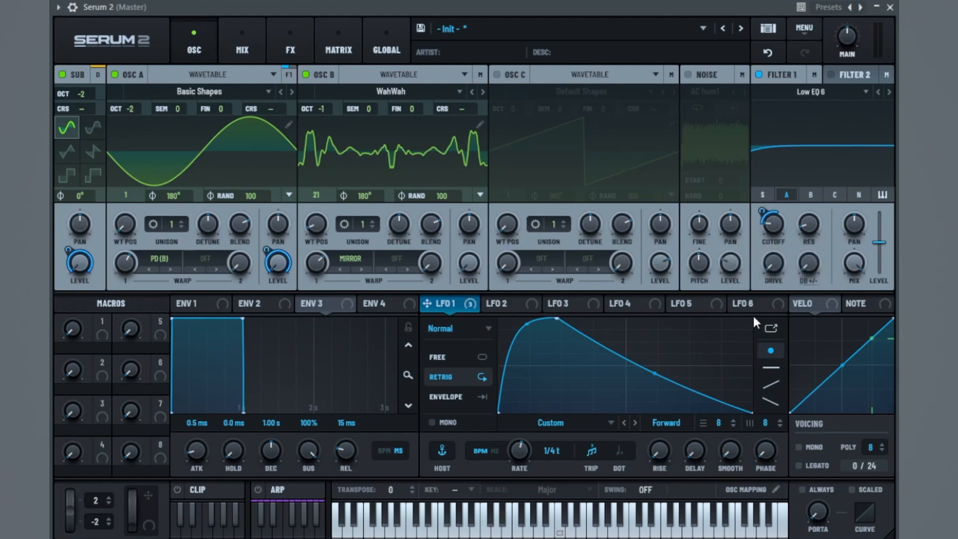
{"action": "left_click_drag", "start_coordinate": [780, 277], "coordinate": [804, 239]}
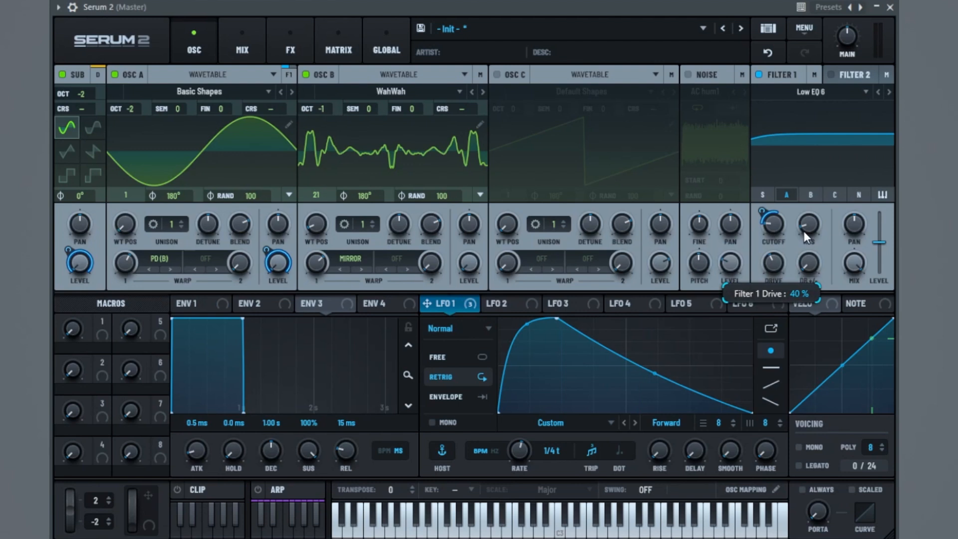
{"action": "left_click_drag", "start_coordinate": [812, 261], "coordinate": [839, 85]}
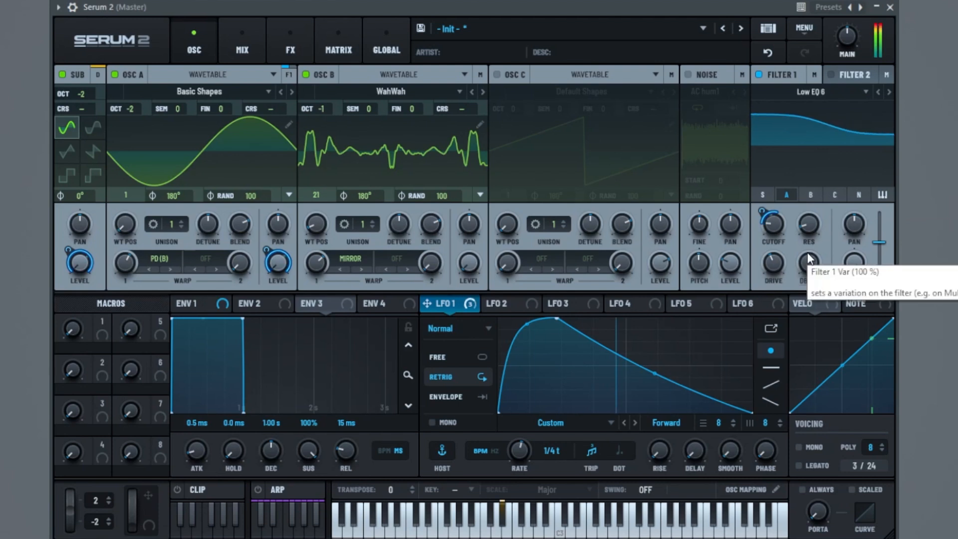
{"action": "left_click_drag", "start_coordinate": [452, 304], "coordinate": [836, 268]}
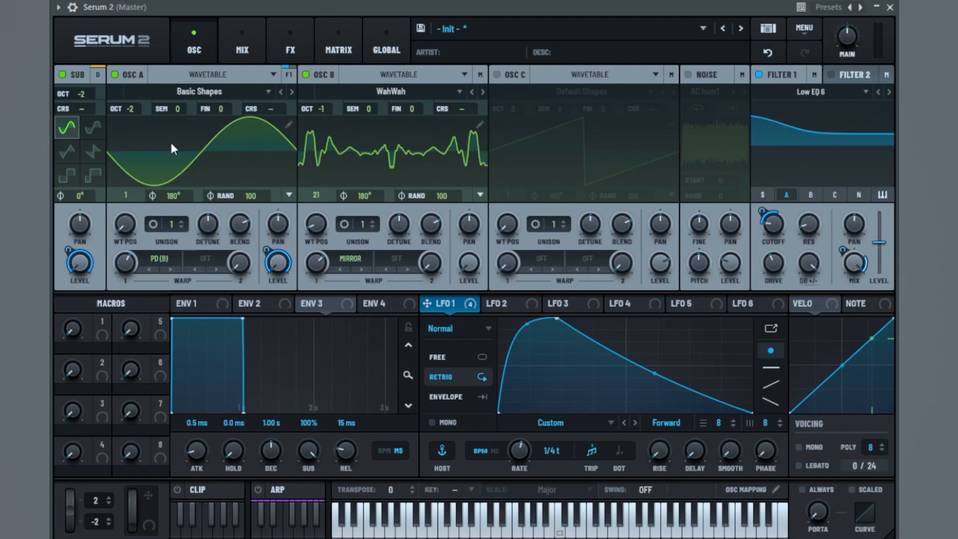
Add a SoftClip distortion to the main effects with adjusted drive, followed by a compressor with a gain of 9.8.
{"action": "left_click", "coordinate": [290, 47]}
{"action": "left_click", "coordinate": [73, 99]}
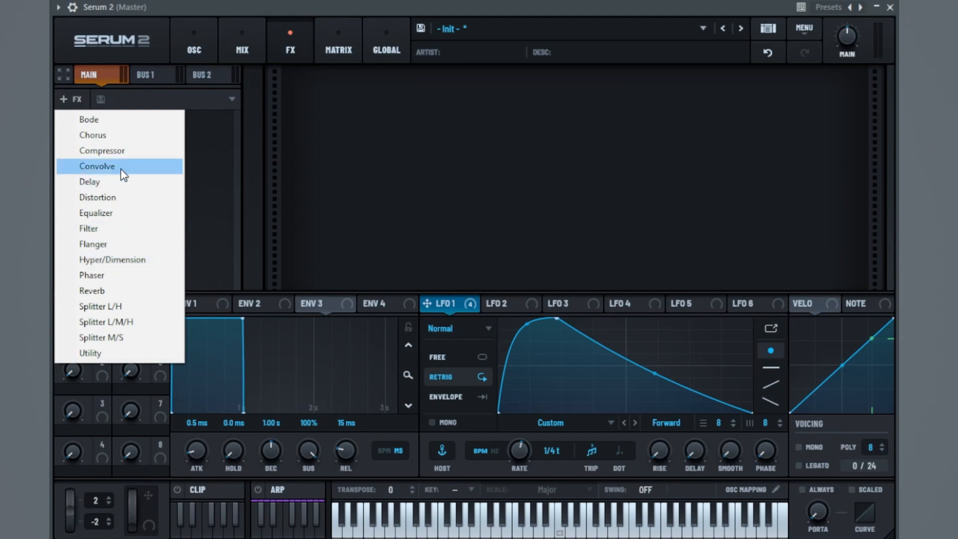
{"action": "left_click", "coordinate": [134, 200]}
{"action": "left_click_drag", "start_coordinate": [776, 107], "coordinate": [753, 67]}
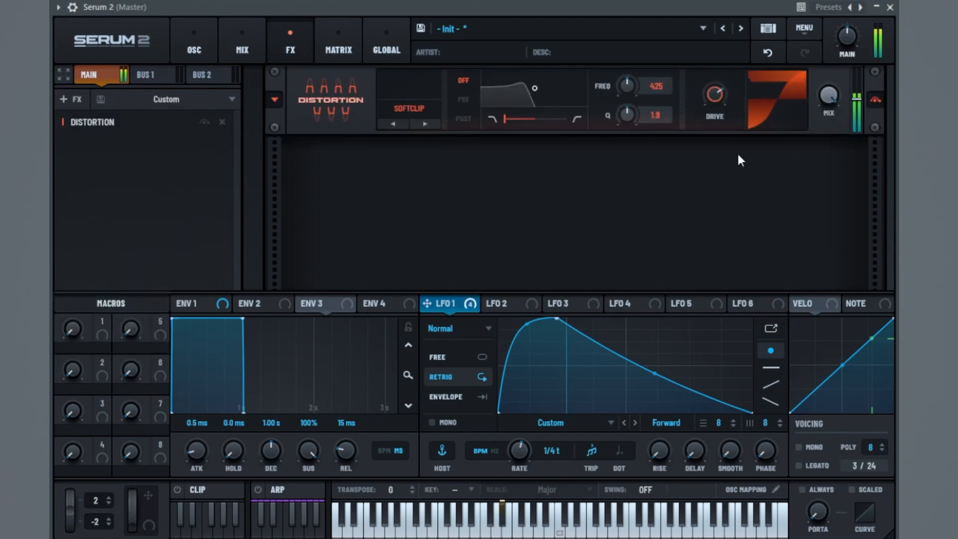
{"action": "left_click", "coordinate": [70, 98]}
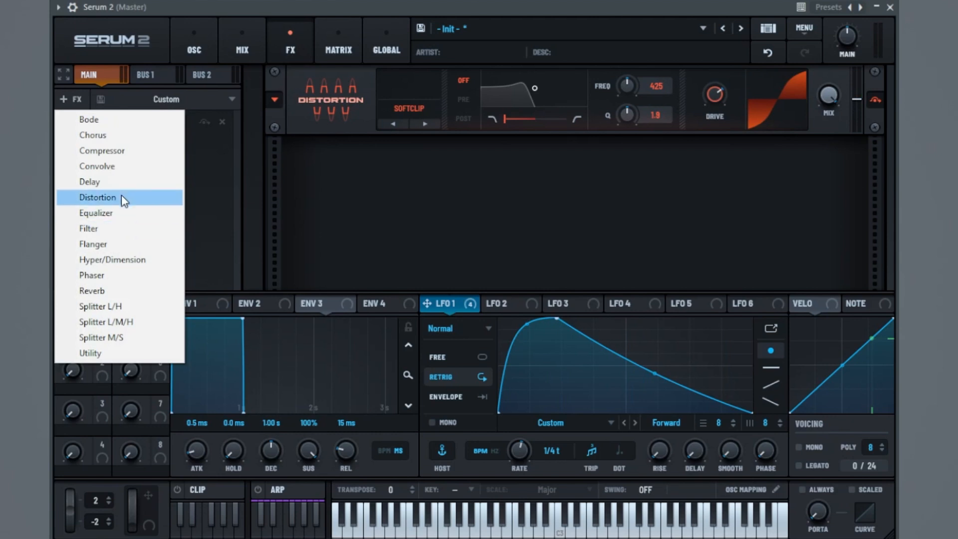
{"action": "left_click_drag", "start_coordinate": [595, 173], "coordinate": [625, 165]}
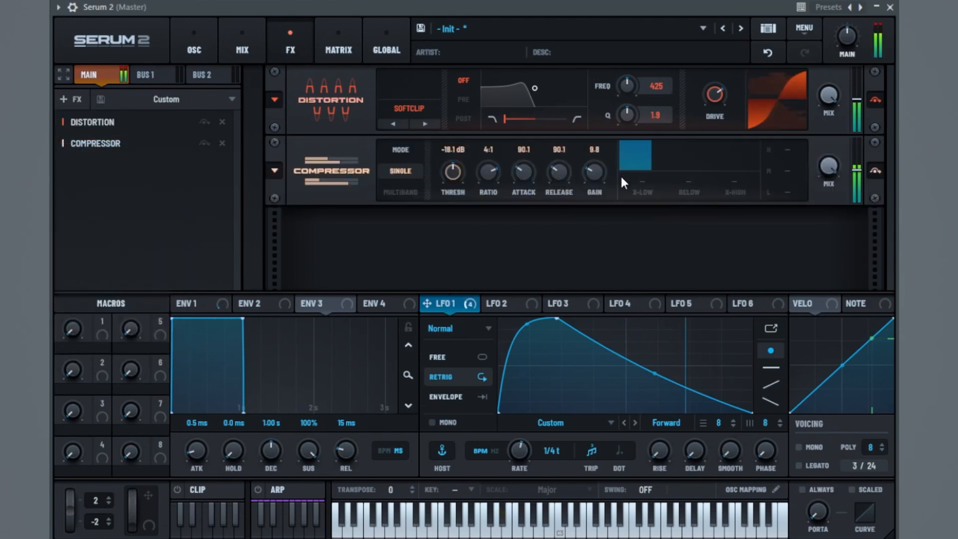
Add an equalizer and turn its high band into a peak at 6186 Hz with Q 33% and -8.0 dB gain.
{"action": "left_click", "coordinate": [71, 98]}
{"action": "left_click", "coordinate": [96, 213]}
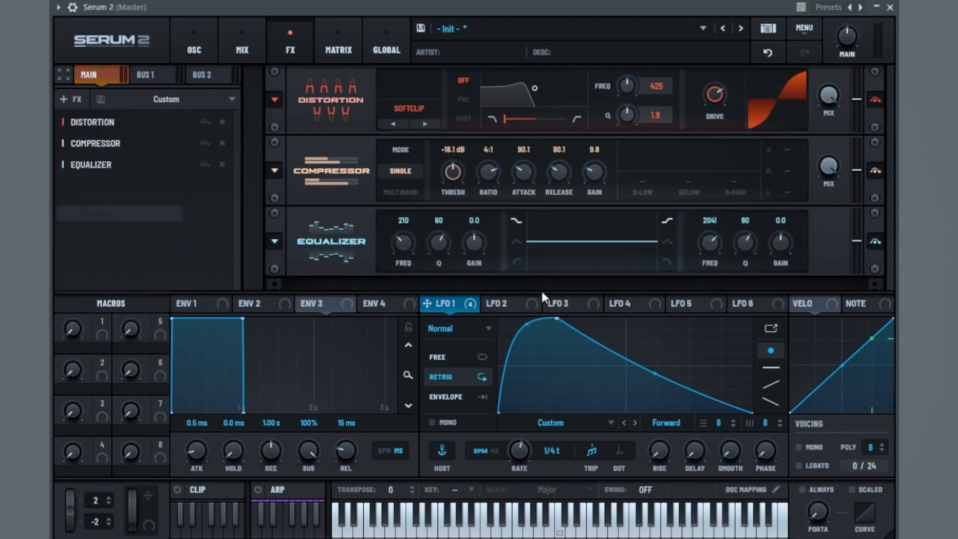
{"action": "left_click_drag", "start_coordinate": [779, 244], "coordinate": [763, 258]}
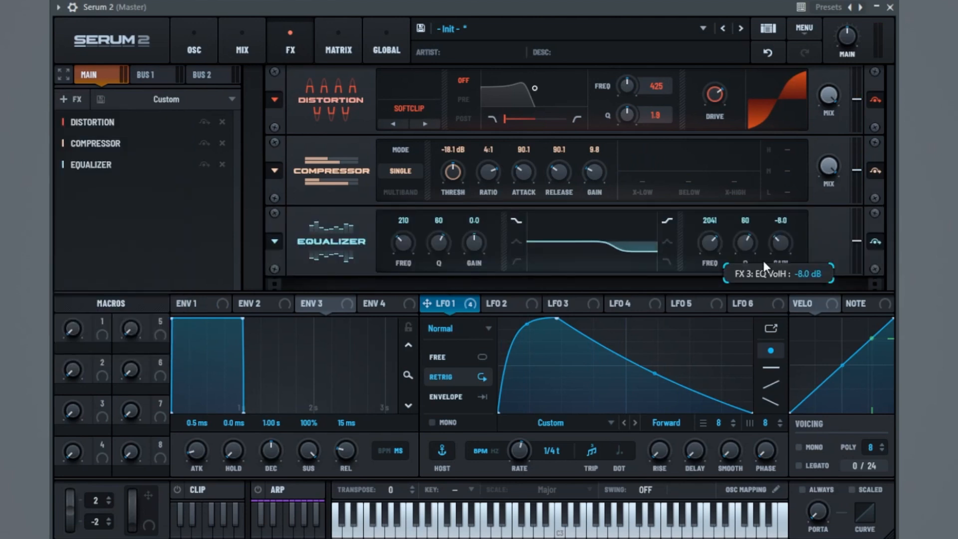
{"action": "left_click", "coordinate": [667, 242]}
{"action": "left_click_drag", "start_coordinate": [711, 244], "coordinate": [745, 275]}
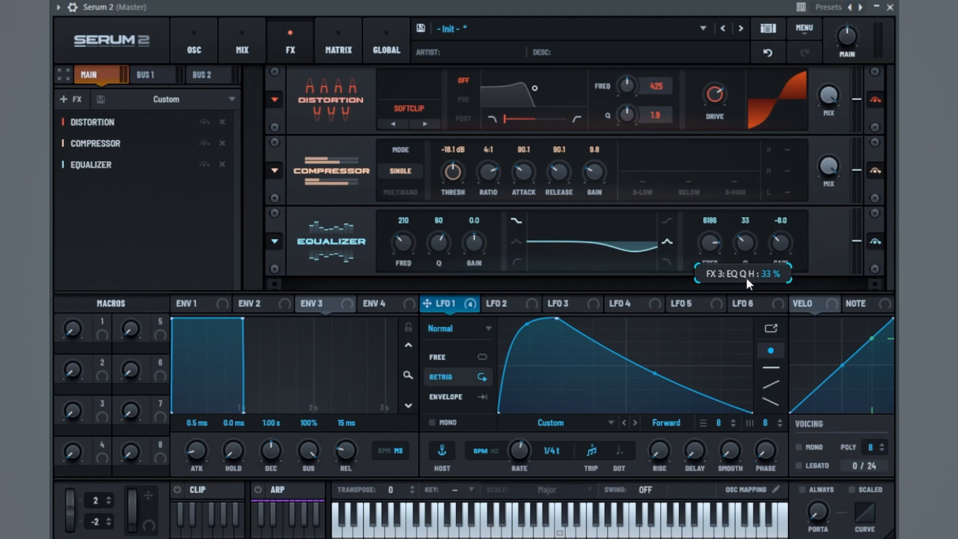
{"action": "key", "text": "space"}
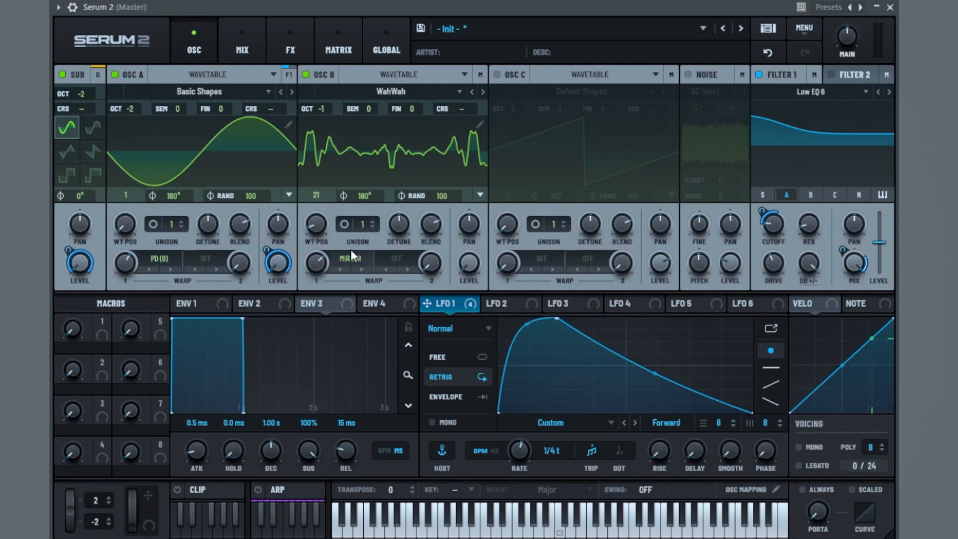
Assign LFO 1 to modulate oscillator B's wavetable position.
{"action": "left_click_drag", "start_coordinate": [454, 301], "coordinate": [304, 241]}
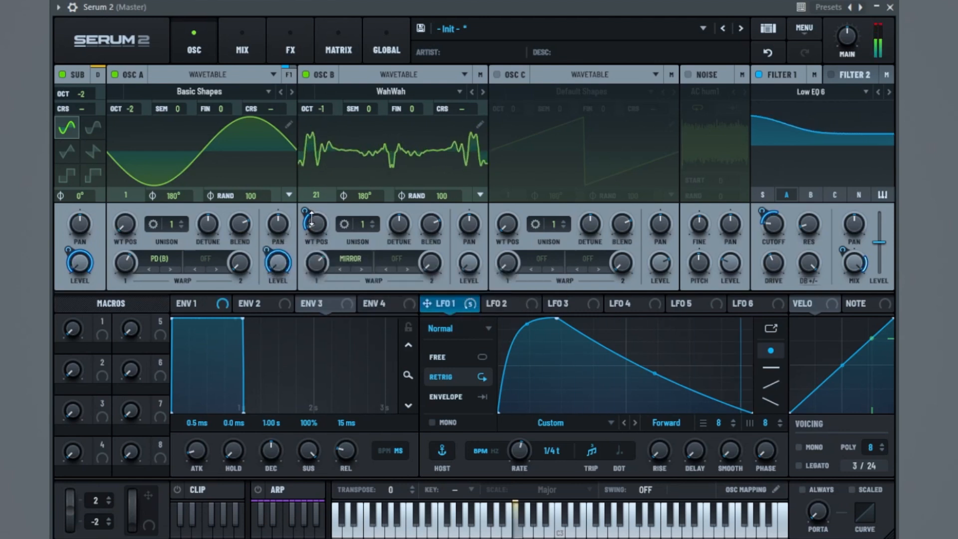
{"action": "mouse_move", "coordinate": [843, 55]}
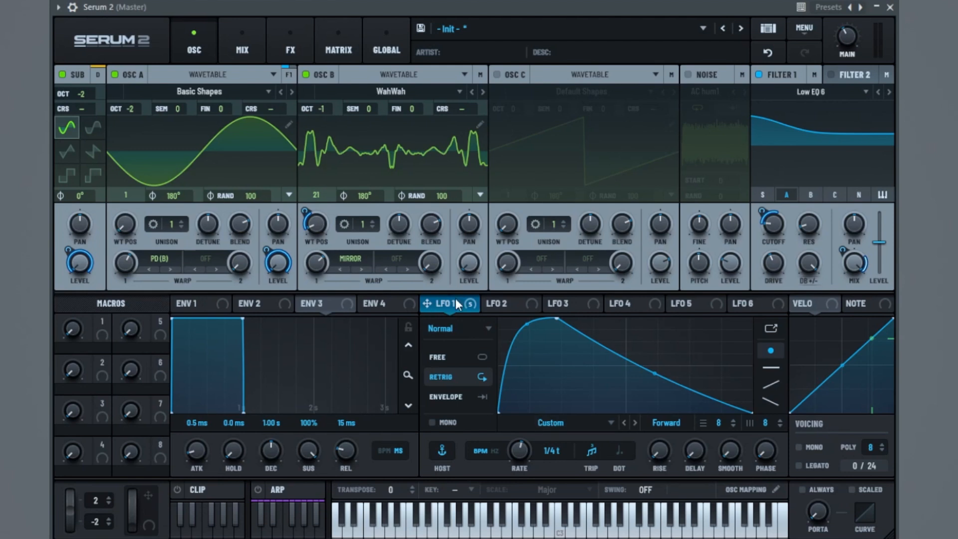
Add a modulation matrix row routing LFO 2 to the global Main Tuning by a very small amount.
{"action": "left_click", "coordinate": [502, 304]}
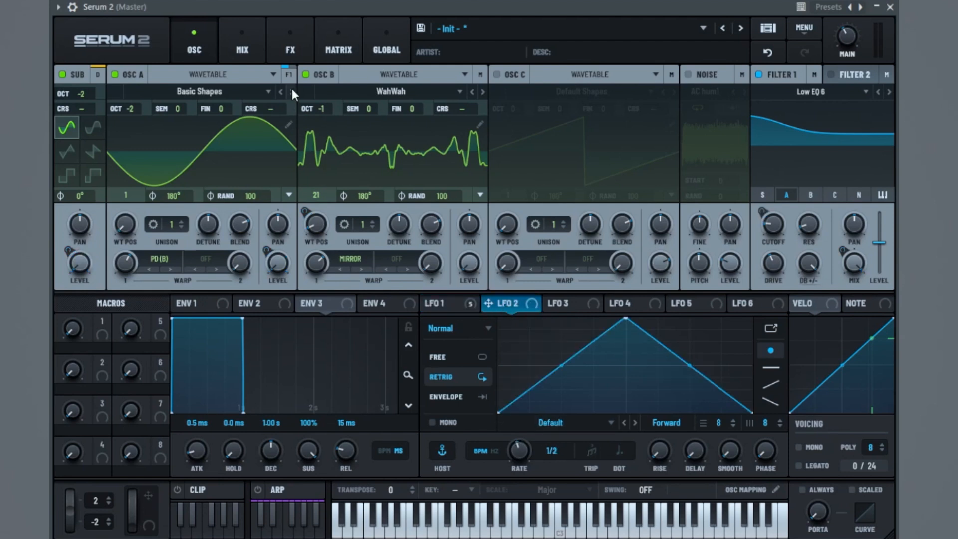
{"action": "left_click", "coordinate": [332, 50]}
{"action": "left_click", "coordinate": [131, 219]}
{"action": "mouse_move", "coordinate": [154, 274]}
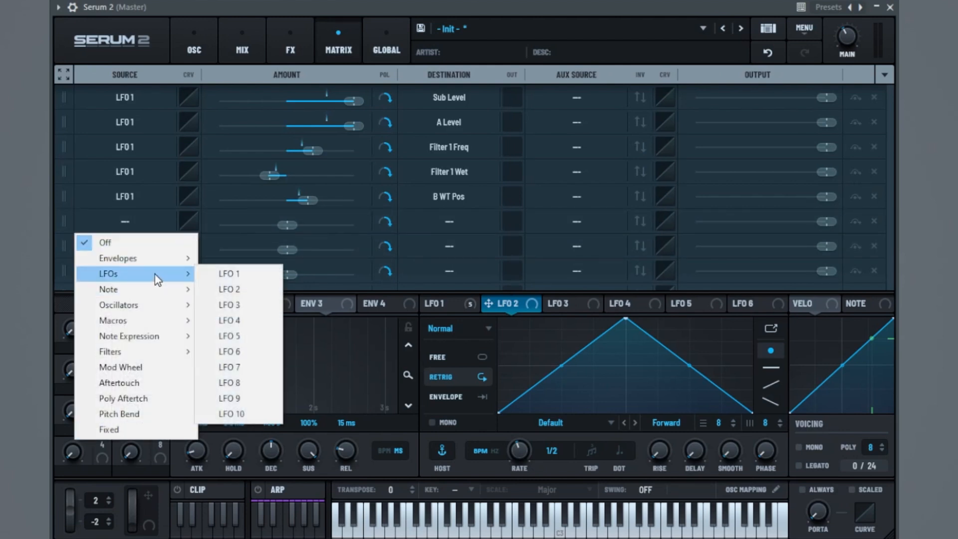
{"action": "left_click", "coordinate": [261, 289]}
{"action": "left_click", "coordinate": [451, 220]}
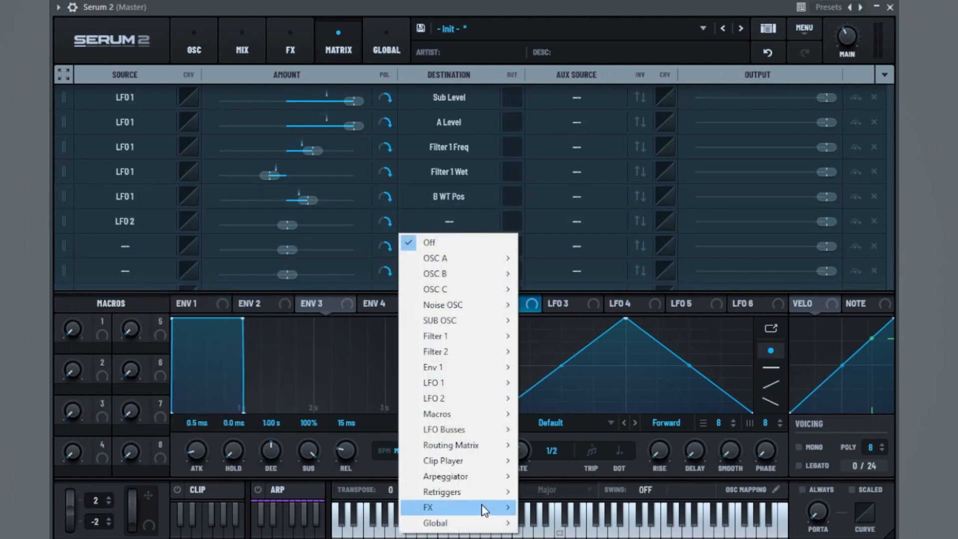
{"action": "mouse_move", "coordinate": [466, 521]}
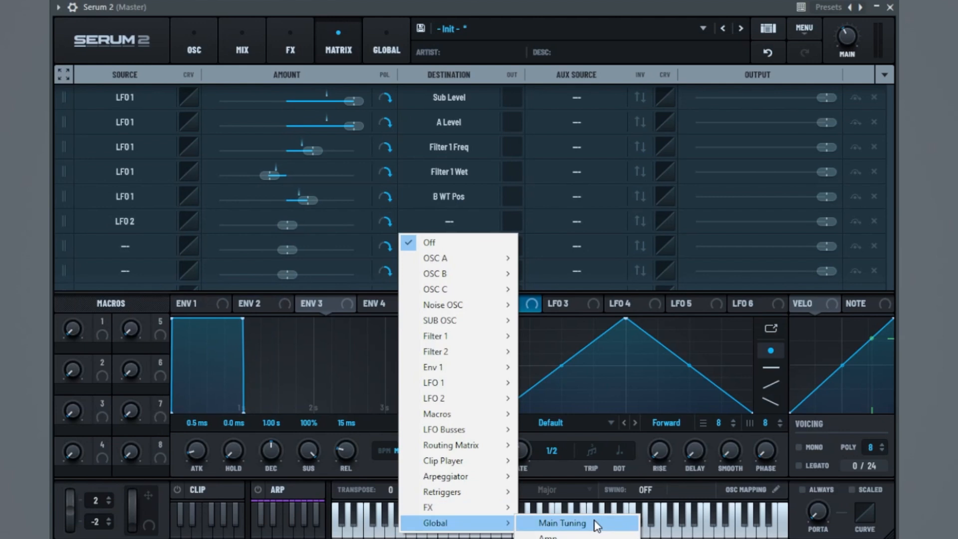
{"action": "left_click", "coordinate": [597, 525]}
{"action": "left_click_drag", "start_coordinate": [293, 226], "coordinate": [294, 227]}
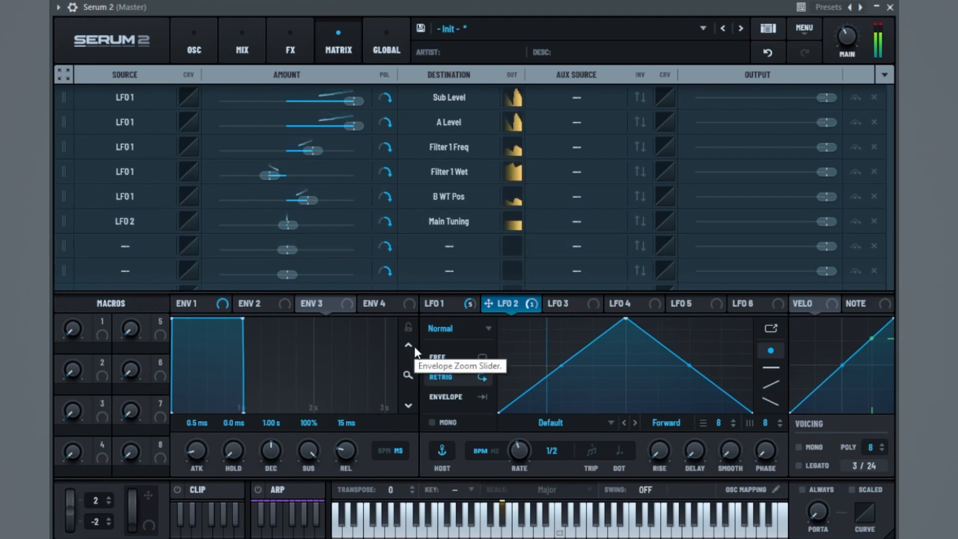
Set oscillator B's wavetable position to 63 and bring LFO 1 back into view.
{"action": "left_click", "coordinate": [220, 36]}
{"action": "left_click", "coordinate": [214, 32]}
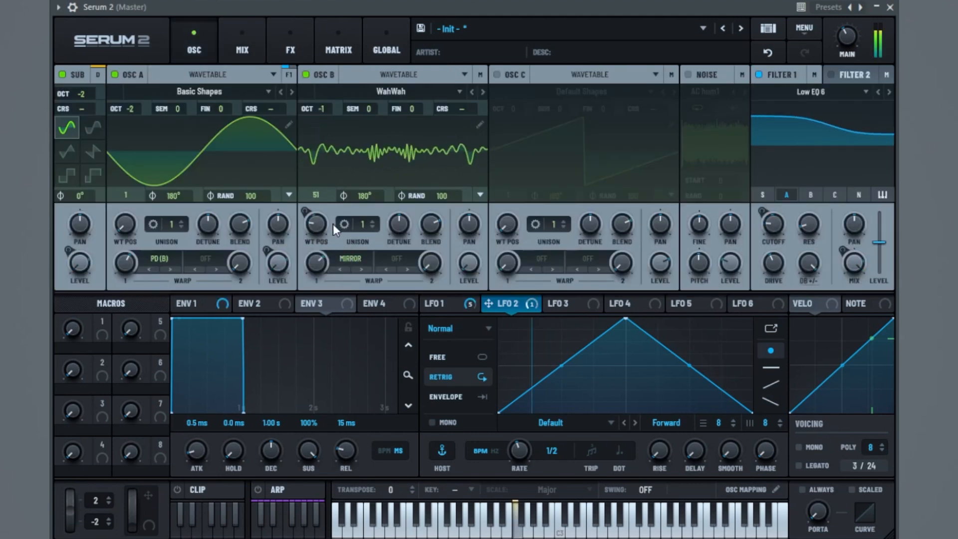
{"action": "left_click", "coordinate": [444, 304]}
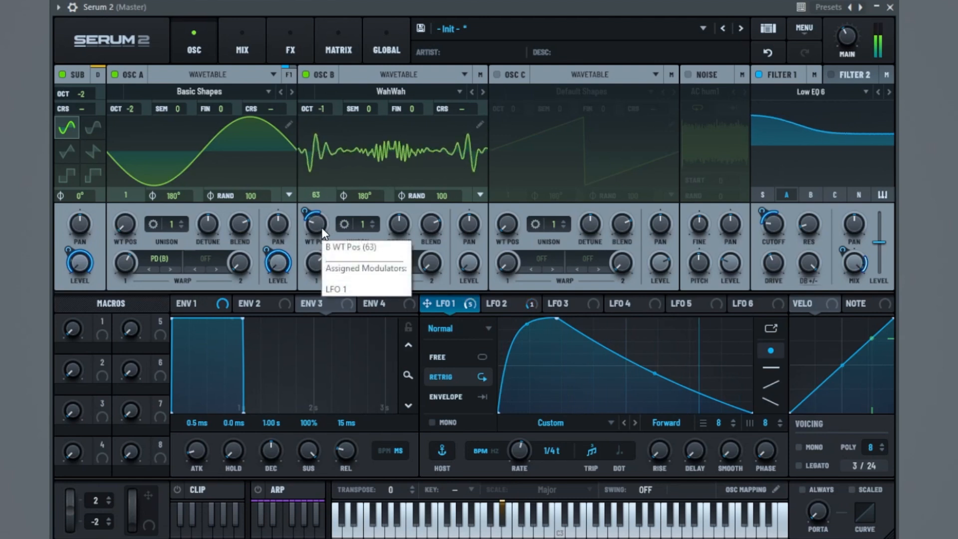
Audition neighbouring wavetables such as OOH_YAH_OO on oscillator B, and return to WahWah.
{"action": "left_click", "coordinate": [472, 95]}
{"action": "left_click", "coordinate": [472, 94]}
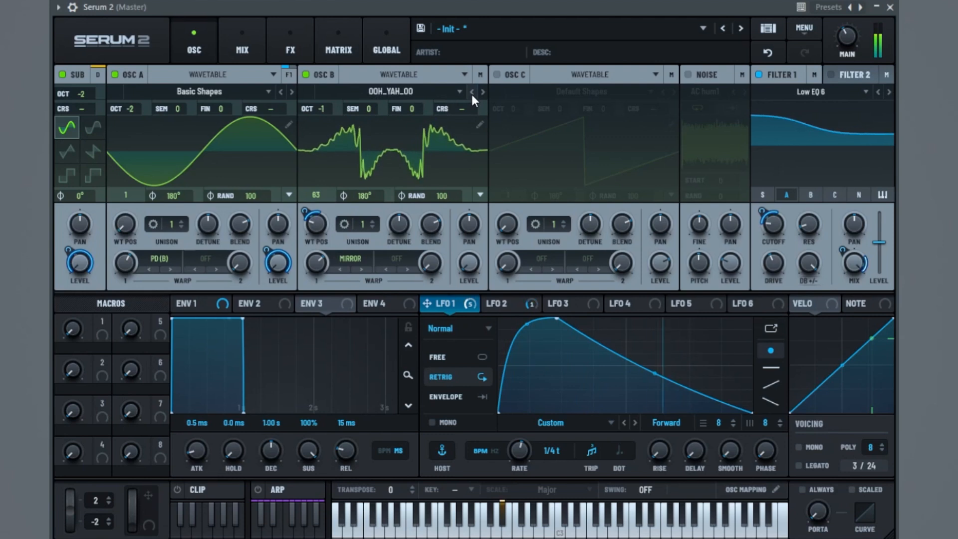
{"action": "left_click", "coordinate": [473, 94]}
{"action": "left_click", "coordinate": [481, 92]}
{"action": "left_click", "coordinate": [482, 93]}
{"action": "left_click", "coordinate": [482, 93]}
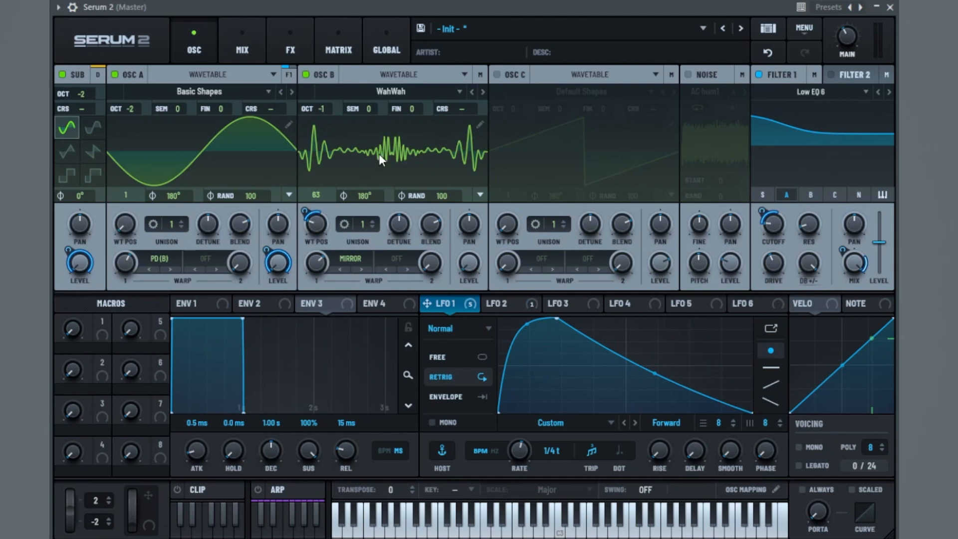
In the second Serum 2 instance, load the Analog_BD_Sin wavetable into oscillator A and set its octave to -2.
{"action": "left_click", "coordinate": [178, 262]}
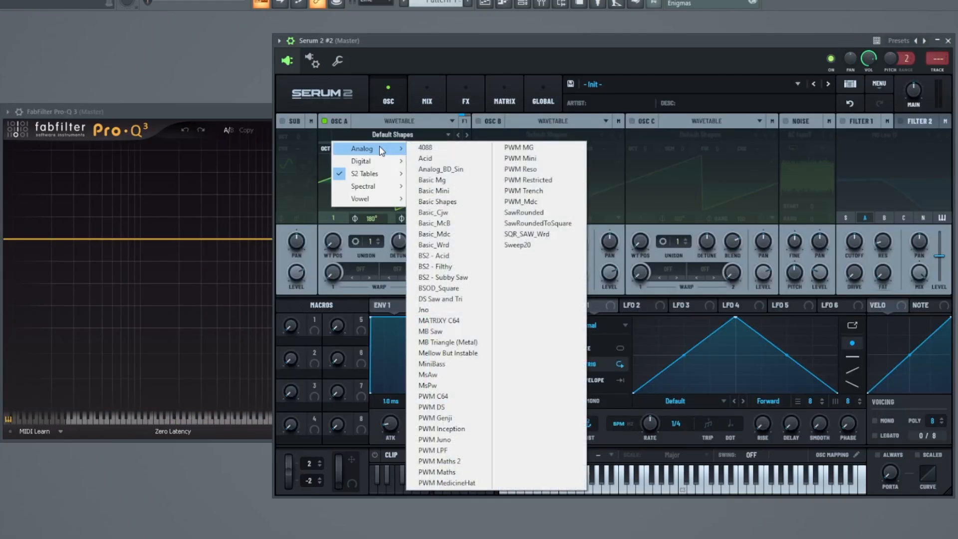
{"action": "left_click", "coordinate": [451, 169]}
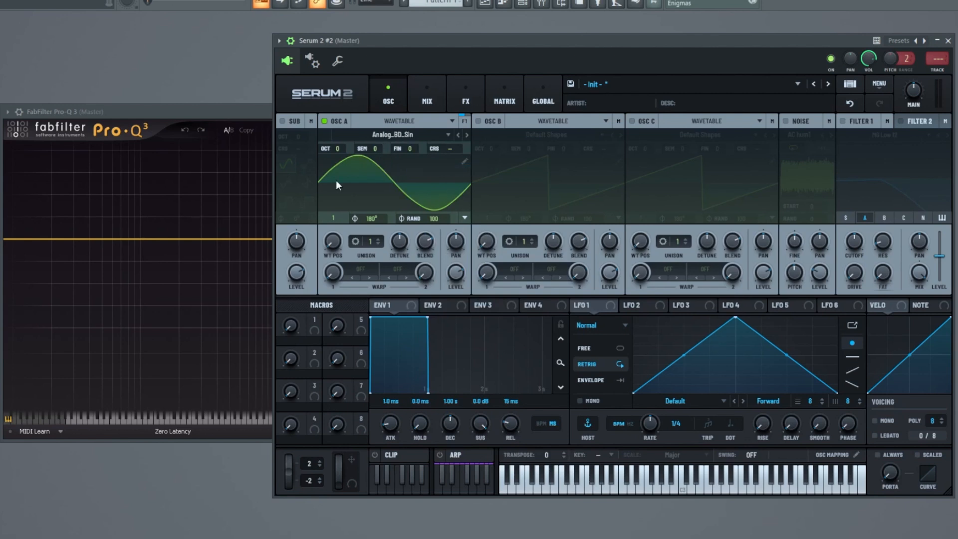
{"action": "left_click_drag", "start_coordinate": [338, 148], "coordinate": [336, 162]}
Play a test note, place a band at about 201 Hz in FabFilter Pro-Q 3, and return to Serum 2.
{"action": "key", "text": "c"}
{"action": "key", "text": "c"}
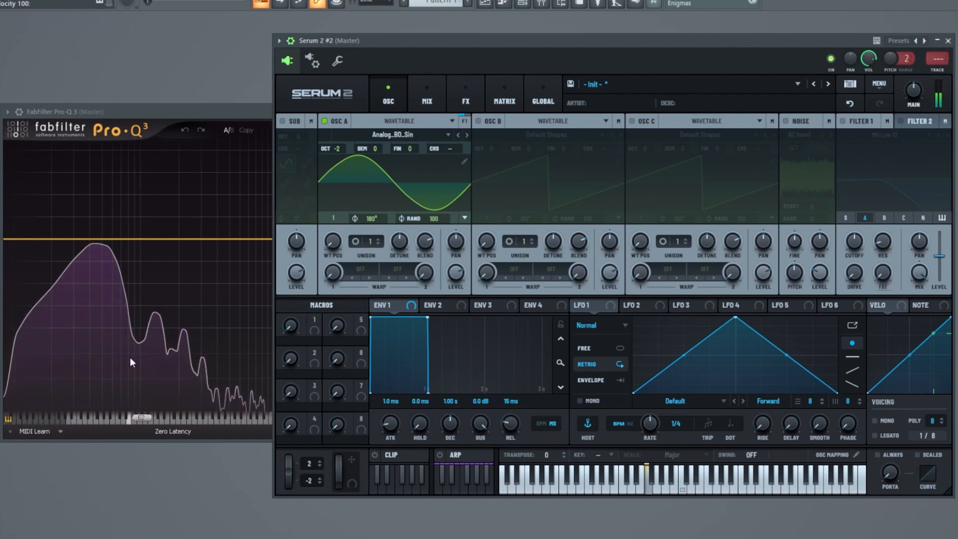
{"action": "left_click_drag", "start_coordinate": [156, 240], "coordinate": [176, 240]}
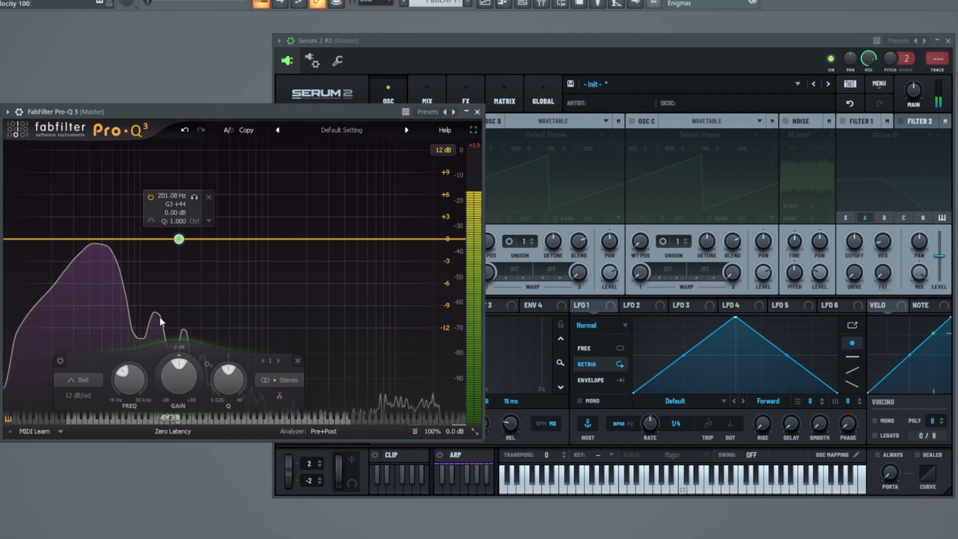
{"action": "left_click", "coordinate": [432, 40]}
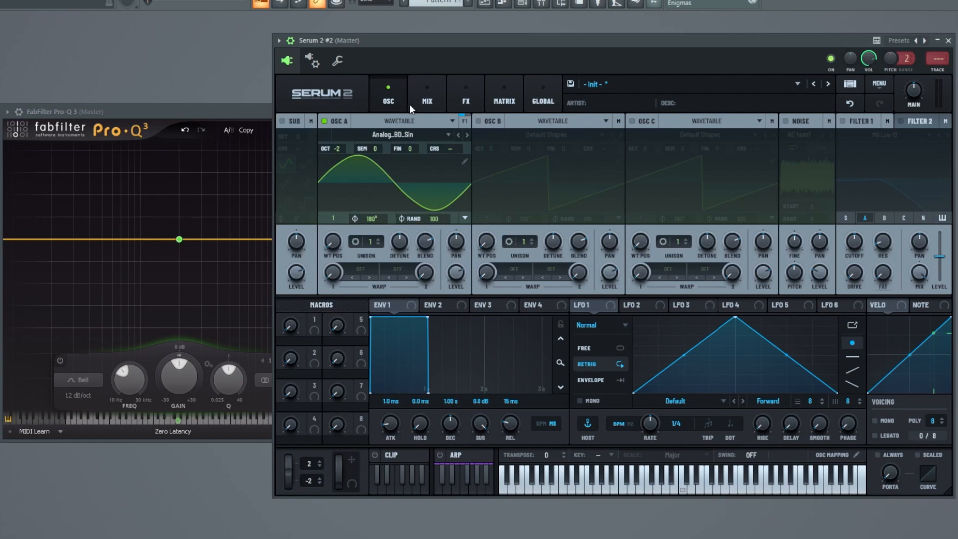
Open oscillator A's wavetable for editing and redraw the first harmonic of frame 1 as a strong sine.
{"action": "left_click", "coordinate": [464, 162]}
{"action": "mouse_move", "coordinate": [324, 152]}
{"action": "left_mouse_down"}
{"action": "mouse_move", "coordinate": [756, 342]}
{"action": "mouse_move", "coordinate": [870, 380]}
{"action": "mouse_move", "coordinate": [735, 266]}
{"action": "left_mouse_up"}
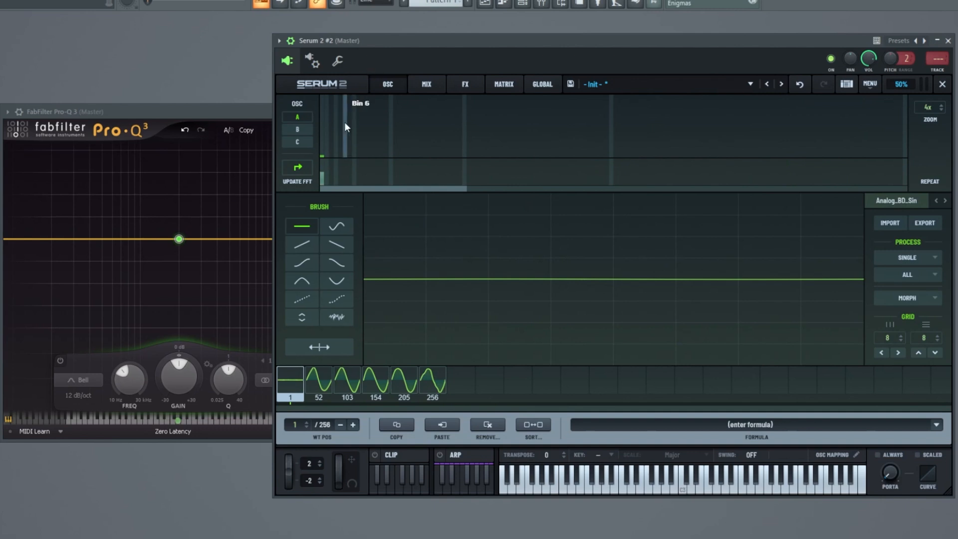
{"action": "left_click", "coordinate": [323, 91]}
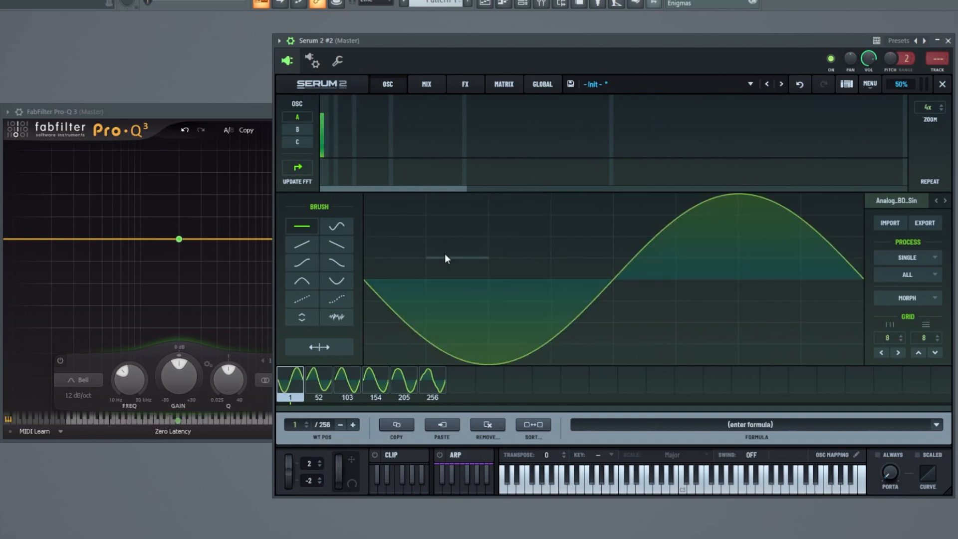
Add a third harmonic at about half height to frame 1 and play a note to view its spectrum.
{"action": "left_click", "coordinate": [332, 133]}
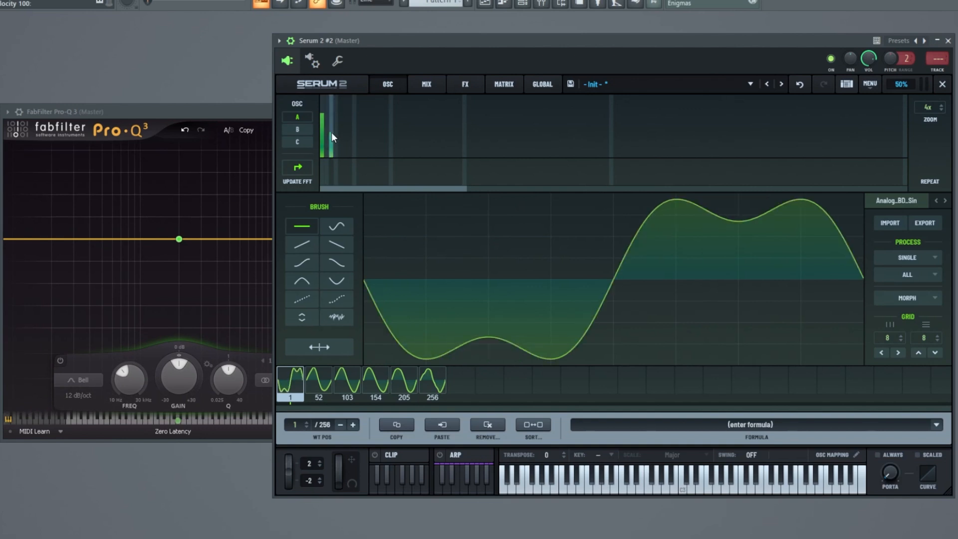
{"action": "key", "text": "v"}
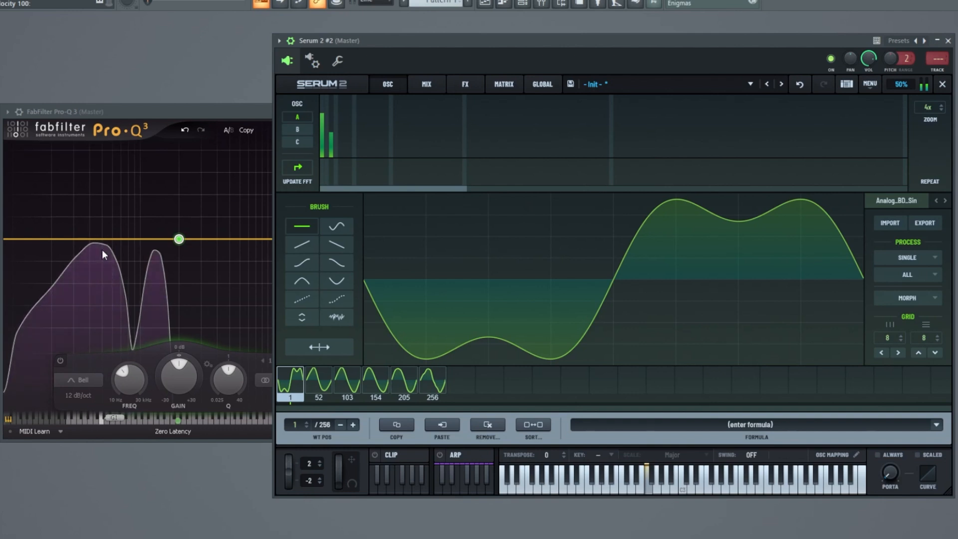
Lower frame 1's third harmonic, add a small fifth harmonic, and check the waveform in the oscillator view before reopening the wavetable editor.
{"action": "left_click", "coordinate": [331, 138]}
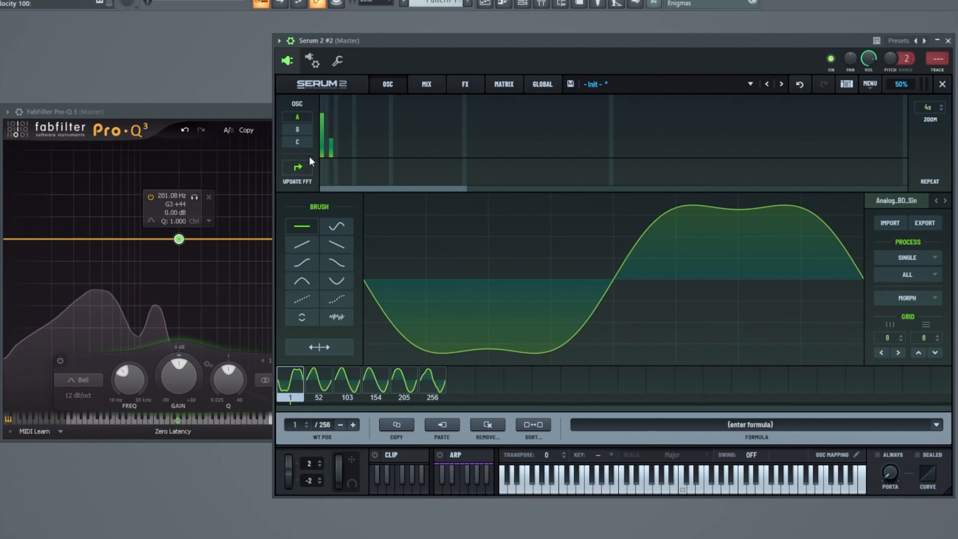
{"action": "left_click", "coordinate": [339, 151]}
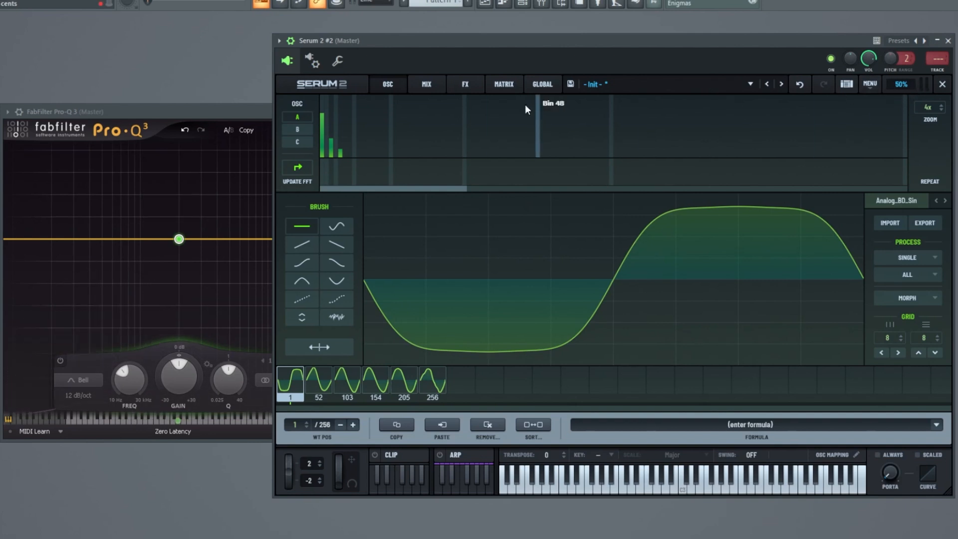
{"action": "left_click", "coordinate": [943, 83]}
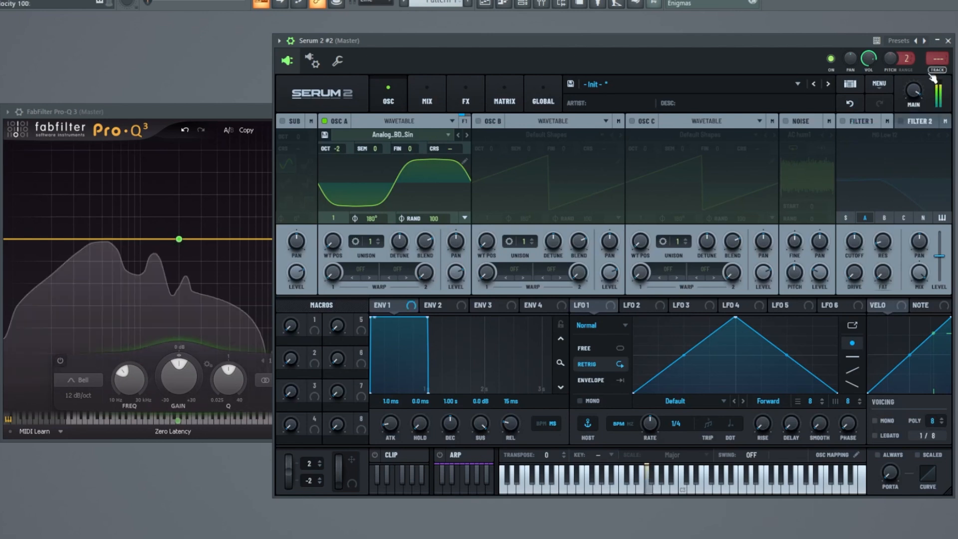
{"action": "left_click", "coordinate": [395, 101]}
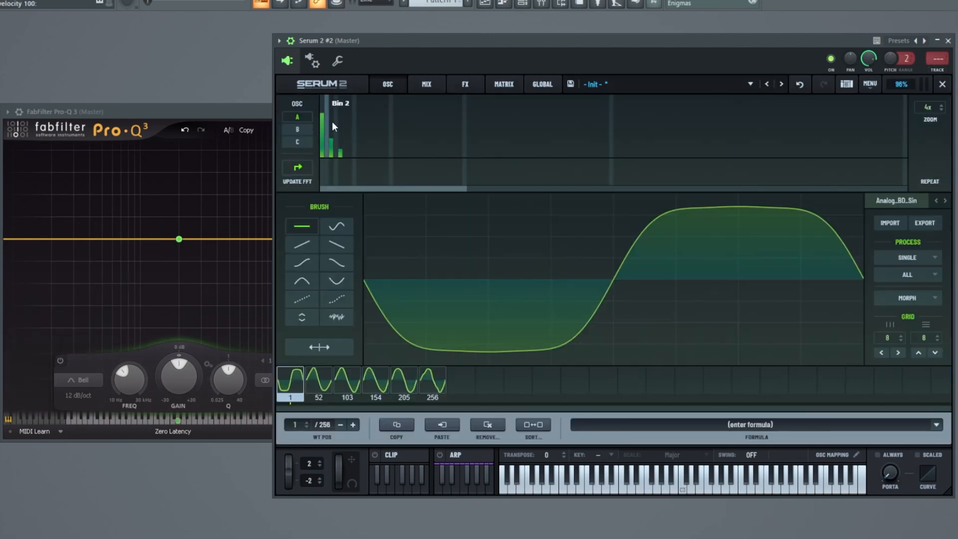
Clear the fifth harmonic in frame 1, redraw it at a very low level, and play notes to compare the sound with and without it.
{"action": "left_click_drag", "start_coordinate": [344, 151], "coordinate": [343, 160]}
{"action": "key", "text": "v"}
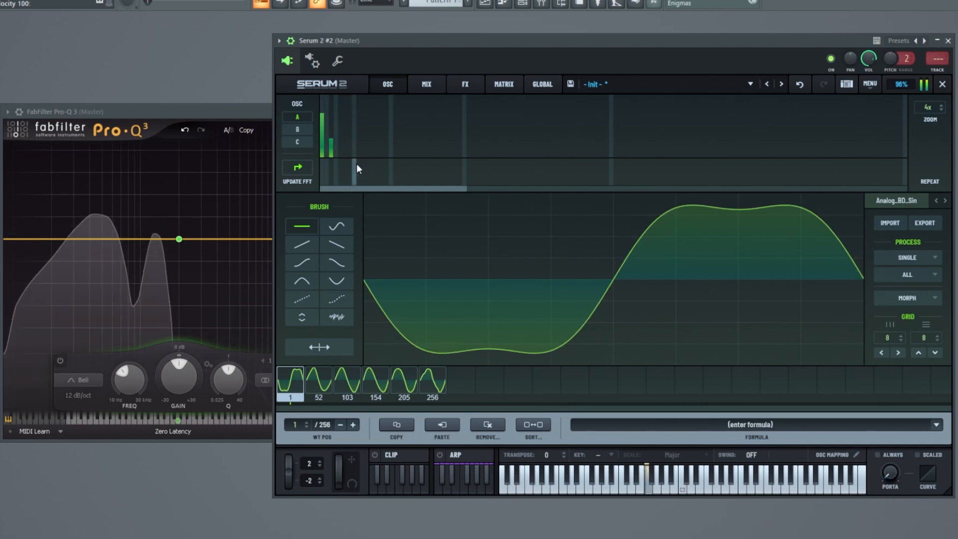
{"action": "key", "text": "h"}
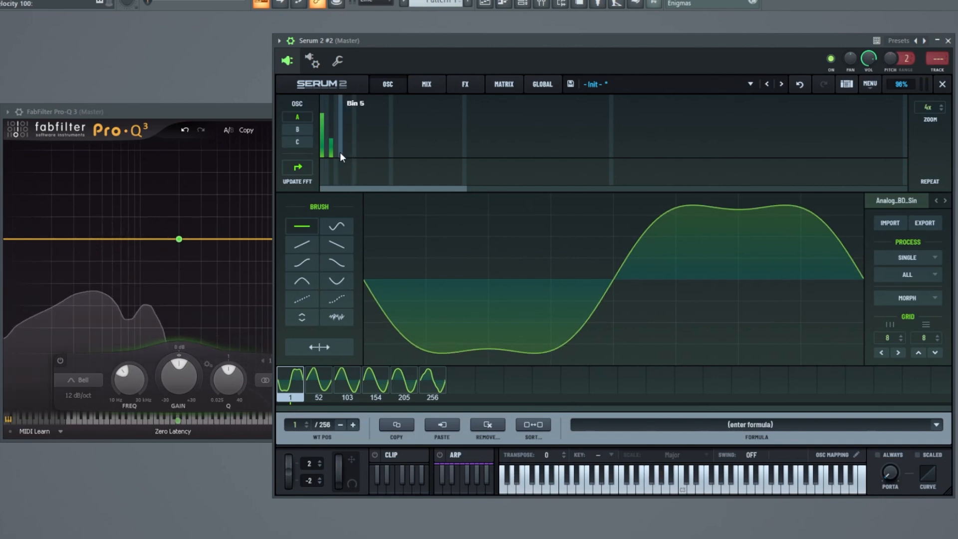
{"action": "key", "text": "h"}
{"action": "left_click", "coordinate": [343, 153]}
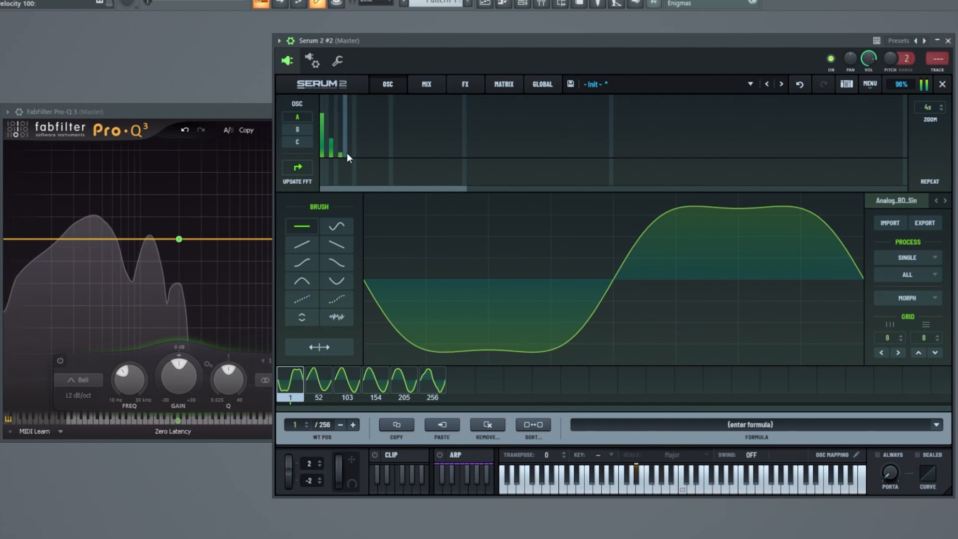
{"action": "key", "text": "h"}
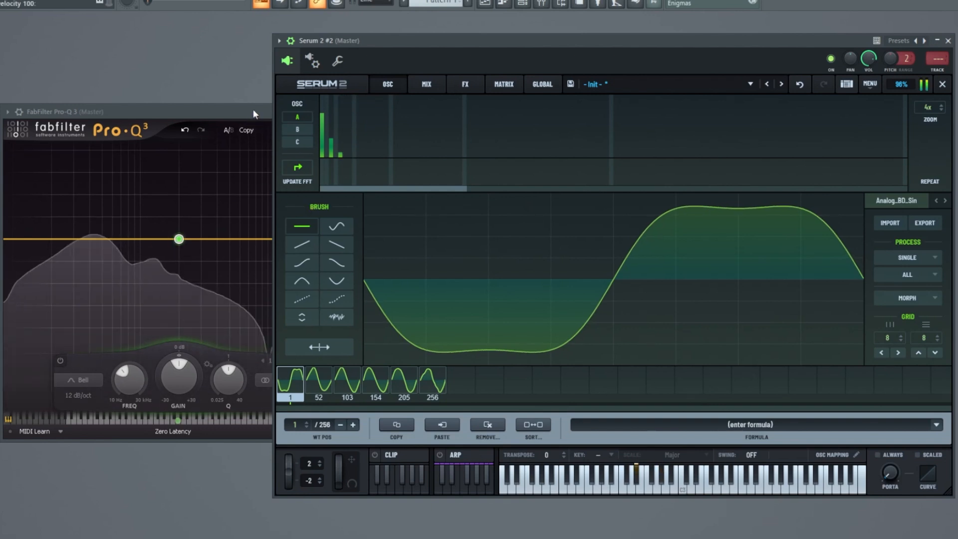
In FabFilter Pro-Q 3, add a 12 dB/oct high cut just above the 201 Hz band, play a test note, and close the equalizer window.
{"action": "left_click", "coordinate": [253, 110]}
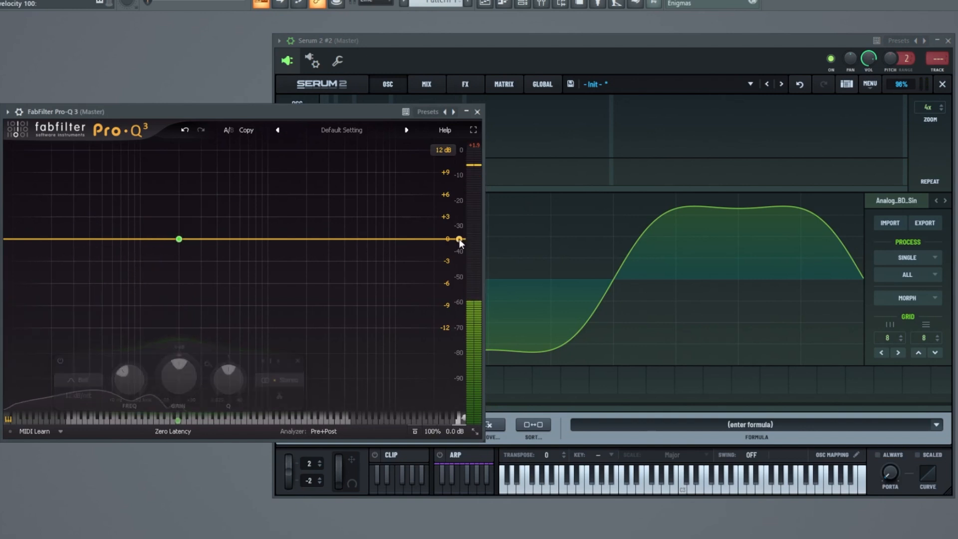
{"action": "left_click", "coordinate": [457, 239]}
{"action": "left_click_drag", "start_coordinate": [456, 241], "coordinate": [194, 250]}
{"action": "key", "text": "h"}
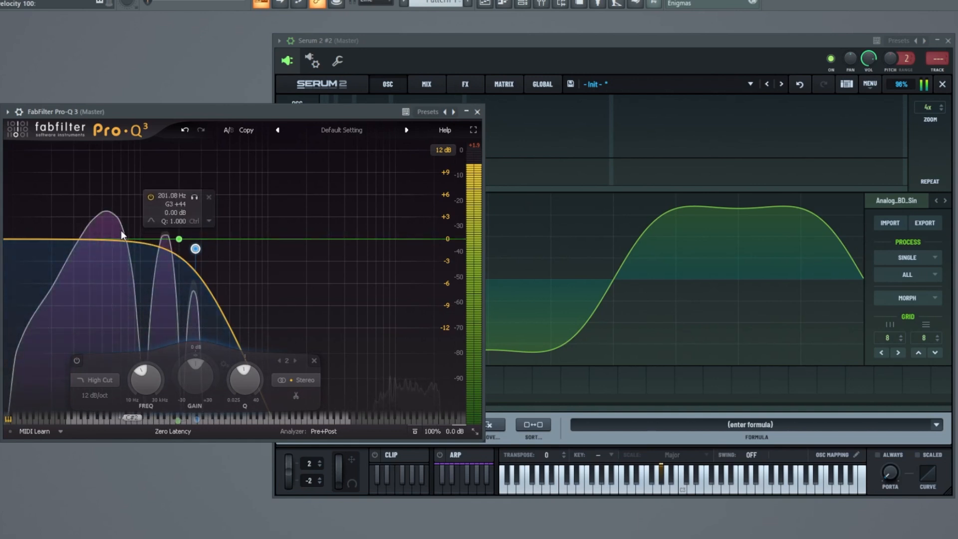
{"action": "left_click", "coordinate": [477, 111]}
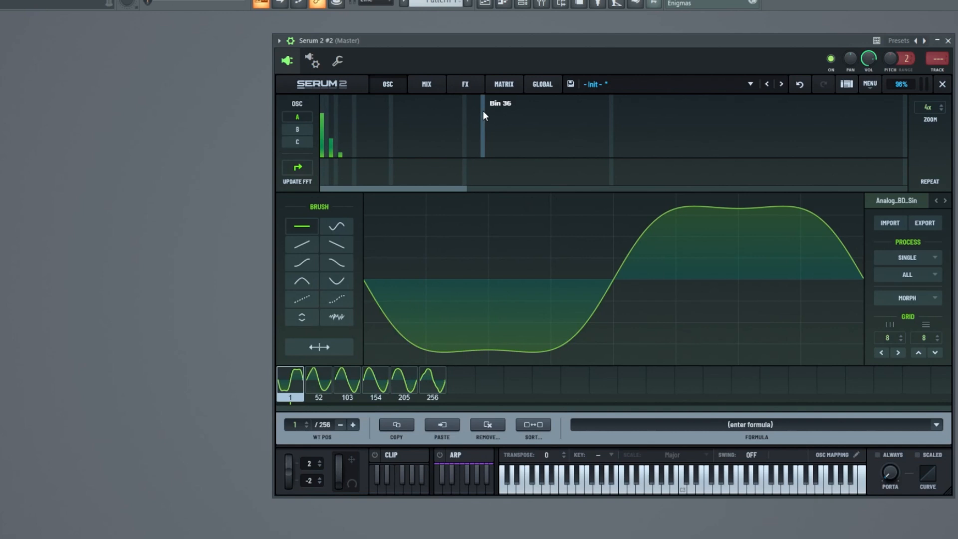